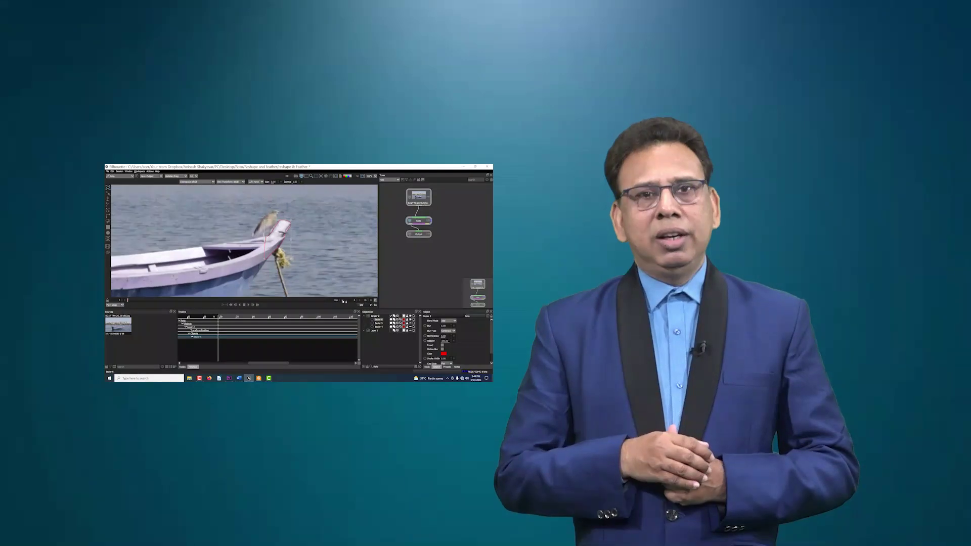
pyautogui.click(326, 301)
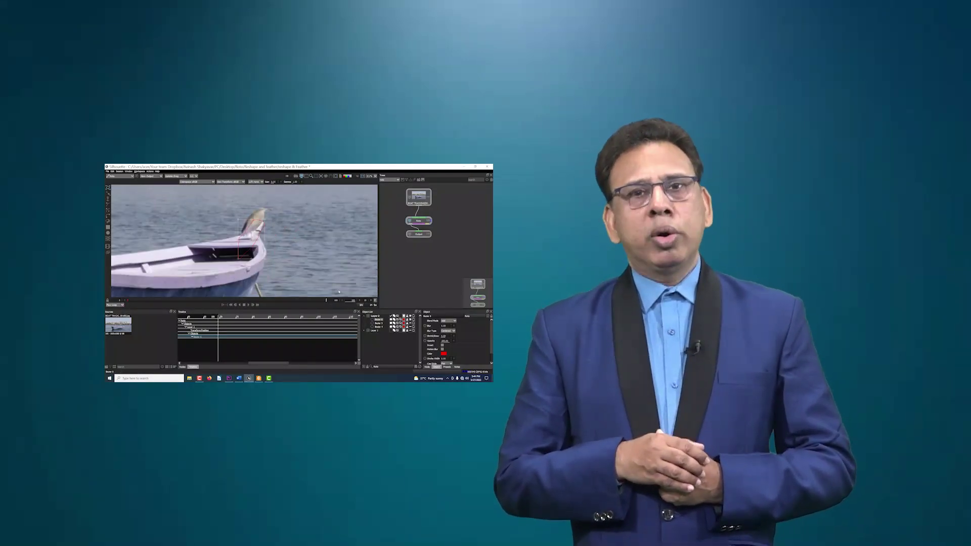
pyautogui.moveTo(320, 302); pyautogui.dragTo(128, 305)
pyautogui.press('x')
pyautogui.press('x')
pyautogui.press('x')
pyautogui.press('x')
pyautogui.press('x')
pyautogui.press('x')
pyautogui.press('x')
pyautogui.press('x')
pyautogui.press('x')
pyautogui.press('x')
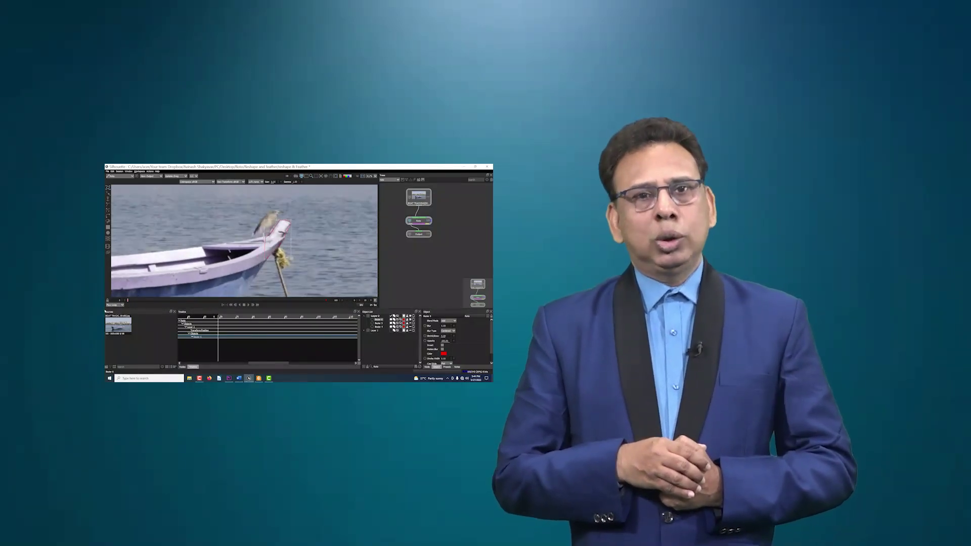
pyautogui.press('space')
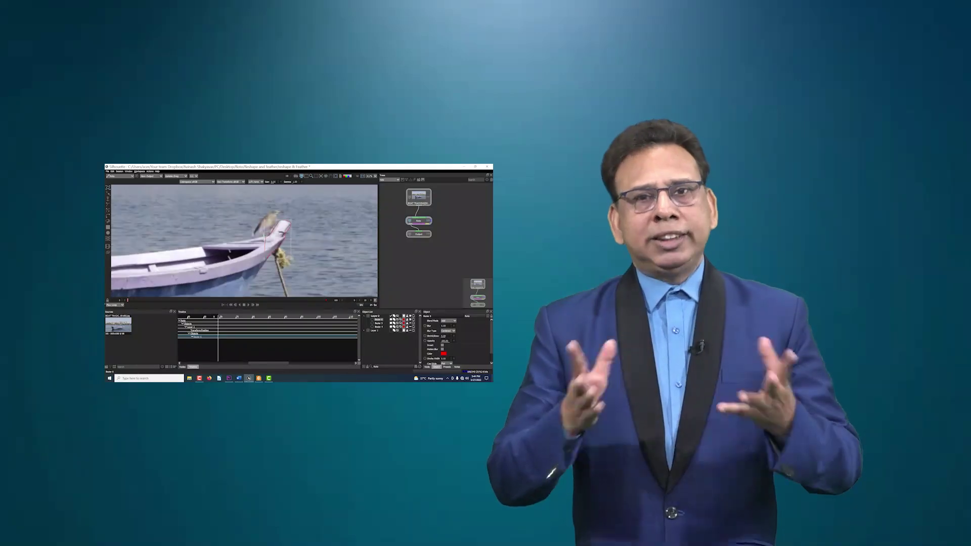
pyautogui.press('x')
pyautogui.press('x')
pyautogui.press('x')
pyautogui.press('x')
pyautogui.press('x')
pyautogui.press('x')
pyautogui.press('x')
pyautogui.press('x')
pyautogui.press('x')
pyautogui.press('x')
pyautogui.press('x')
pyautogui.press('x')
pyautogui.press('x')
pyautogui.press('x')
pyautogui.press('x')
pyautogui.press('x')
pyautogui.press('x')
pyautogui.press('x')
pyautogui.press('x')
pyautogui.press('x')
pyautogui.scroll(3, 268, 214)
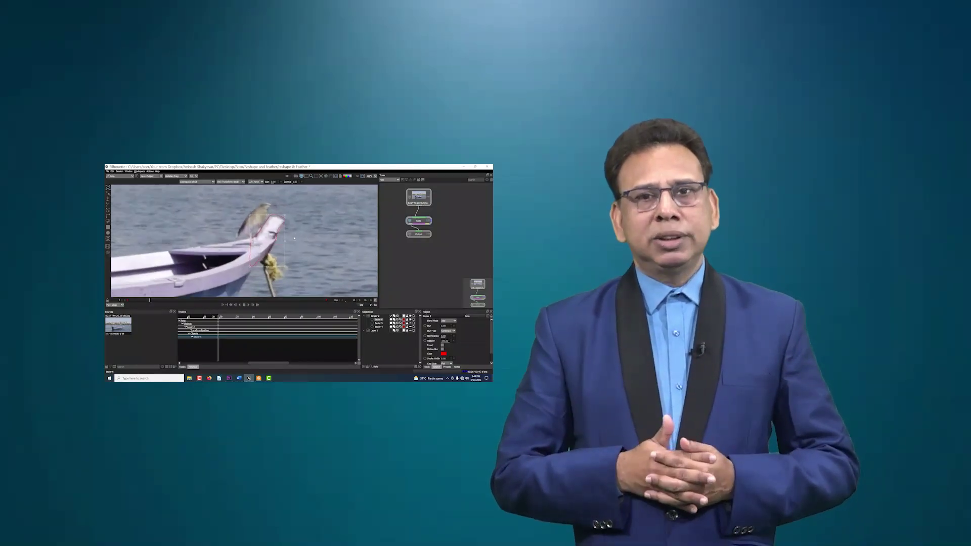
pyautogui.moveTo(267, 252); pyautogui.dragTo(254, 270)
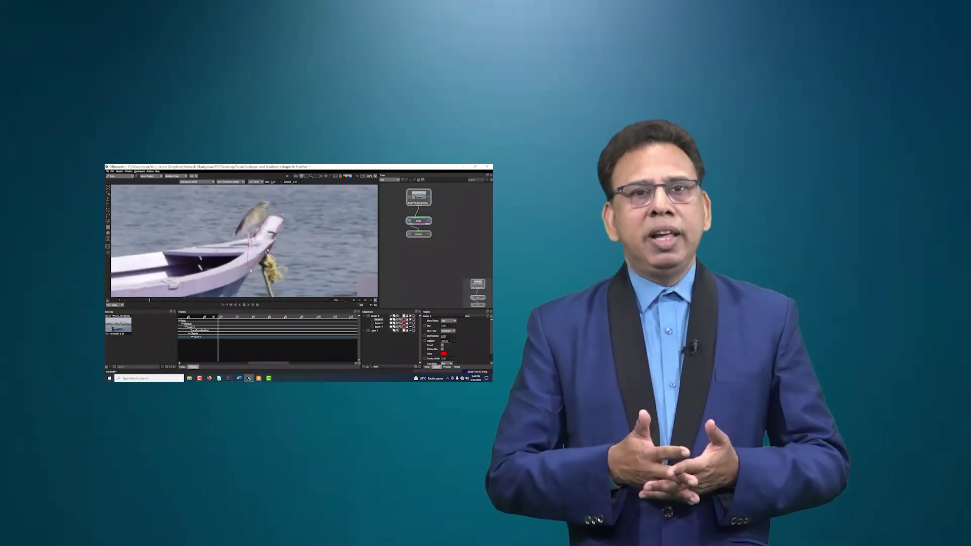
pyautogui.press('x')
pyautogui.press('x')
pyautogui.press('x')
pyautogui.press('x')
pyautogui.press('x')
pyautogui.press('x')
pyautogui.press('x')
pyautogui.press('x')
pyautogui.press('x')
pyautogui.press('x')
pyautogui.press('x')
pyautogui.press('x')
pyautogui.press('x')
pyautogui.press('x')
pyautogui.press('x')
pyautogui.press('x')
pyautogui.press('x')
pyautogui.press('x')
pyautogui.press('x')
pyautogui.press('x')
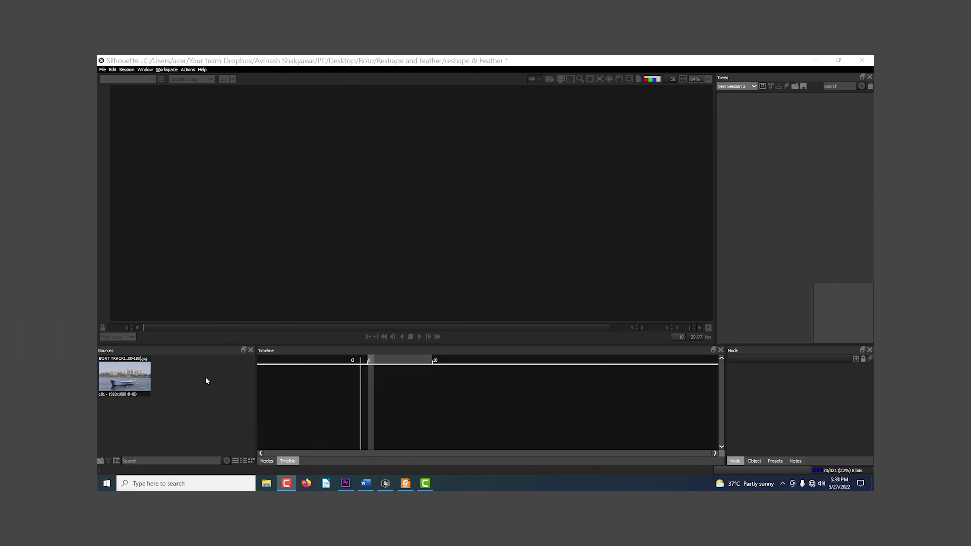
# Create a new session named "roto" from the BOAT TRACKING source, using the Roto template at 1920x1080 with a duration of 181 frames
pyautogui.click(119, 378)
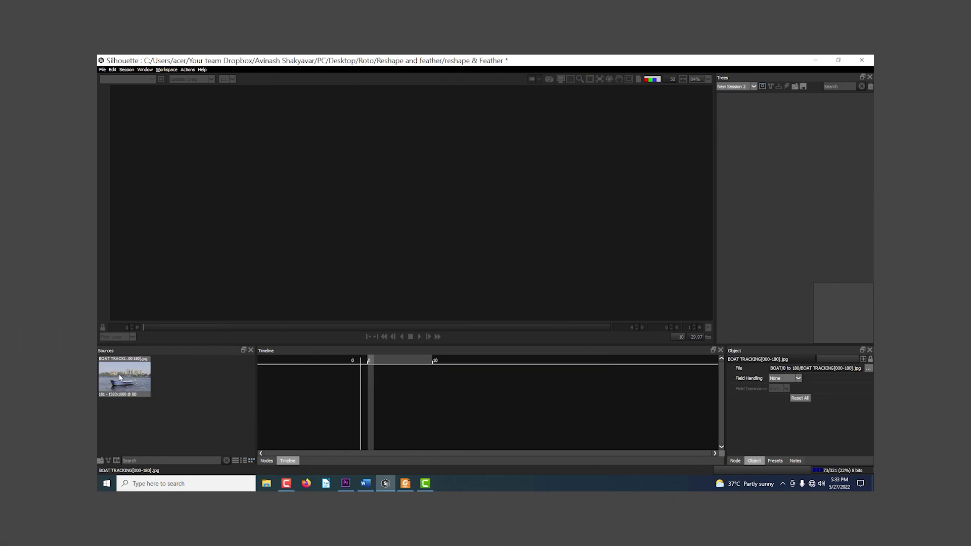
pyautogui.click(123, 70)
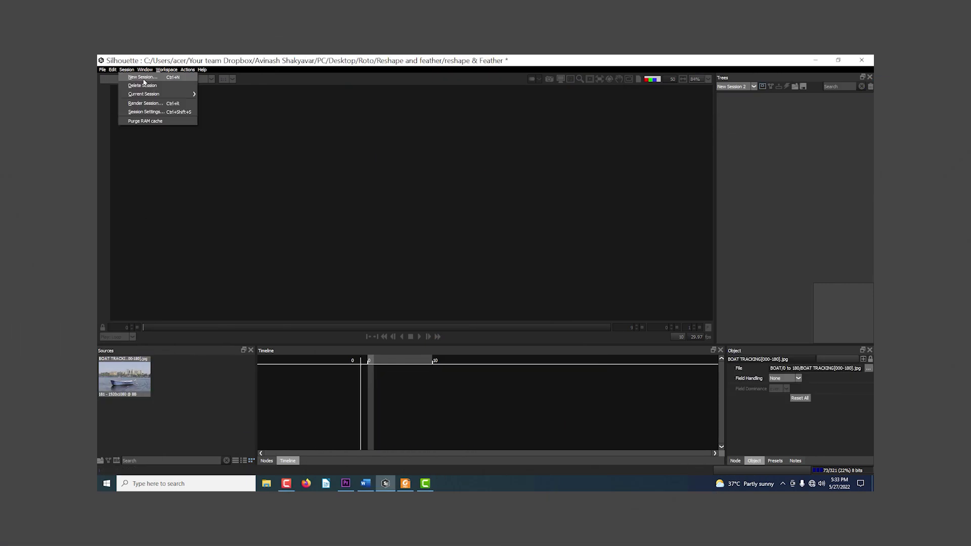
pyautogui.click(144, 81)
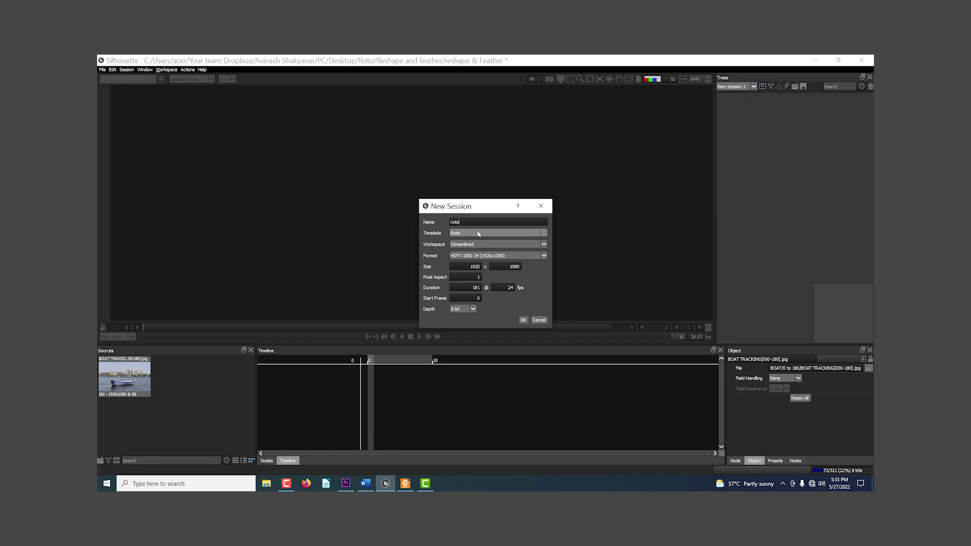
pyautogui.click(524, 320)
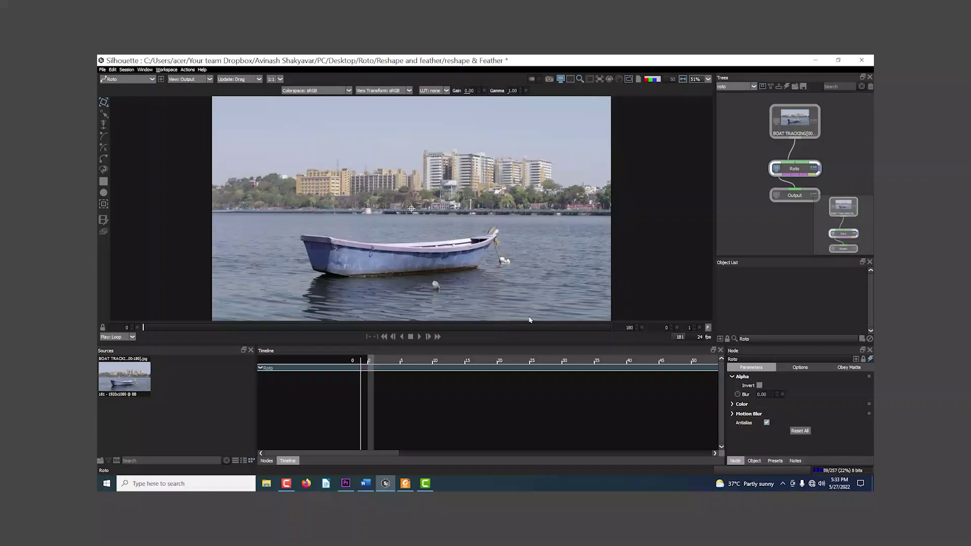
# Scrub the clip from frame 0 to frame 180 and back to examine how the boat moves and changes shape
pyautogui.moveTo(150, 329); pyautogui.dragTo(112, 346)
pyautogui.moveTo(439, 282); pyautogui.dragTo(448, 243)
pyautogui.scroll(2, 448, 243)
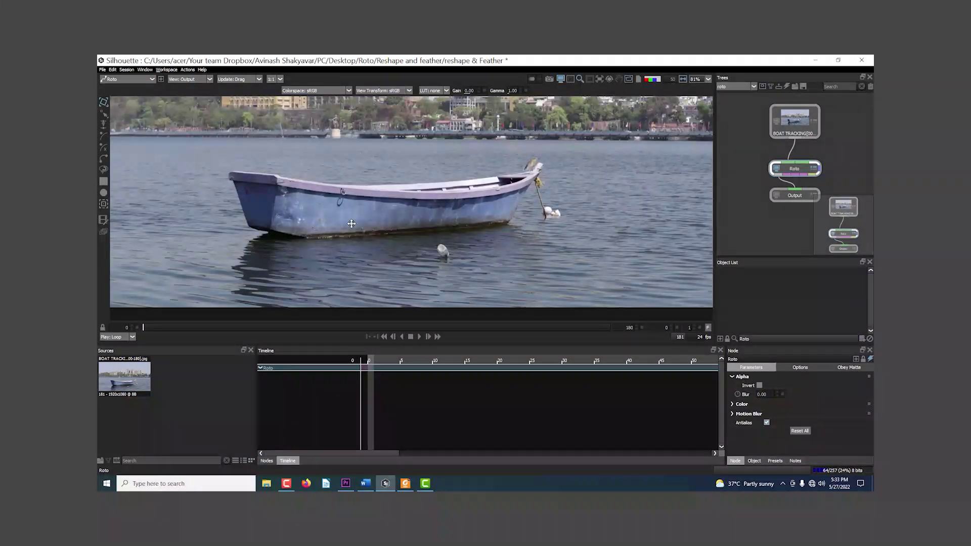
pyautogui.scroll(2, 409, 250)
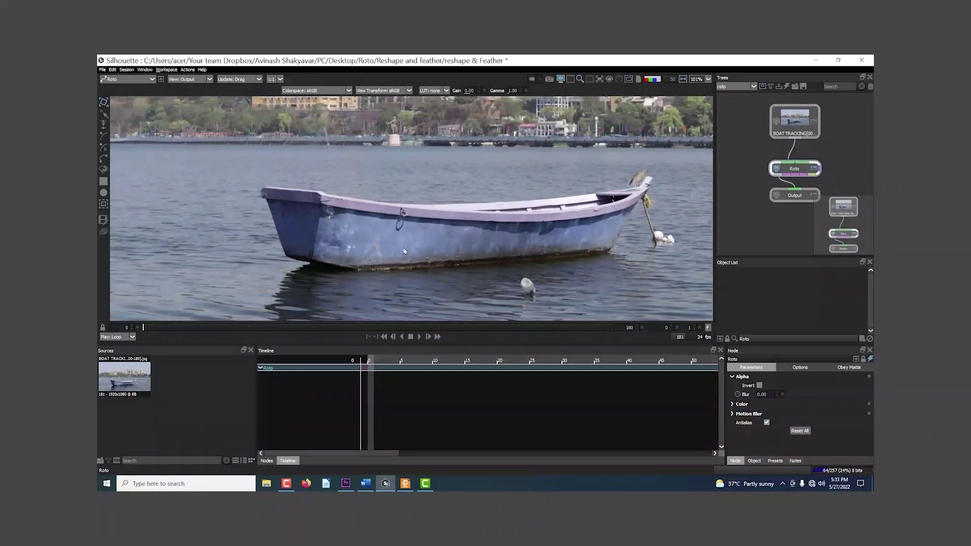
pyautogui.scroll(1, 400, 249)
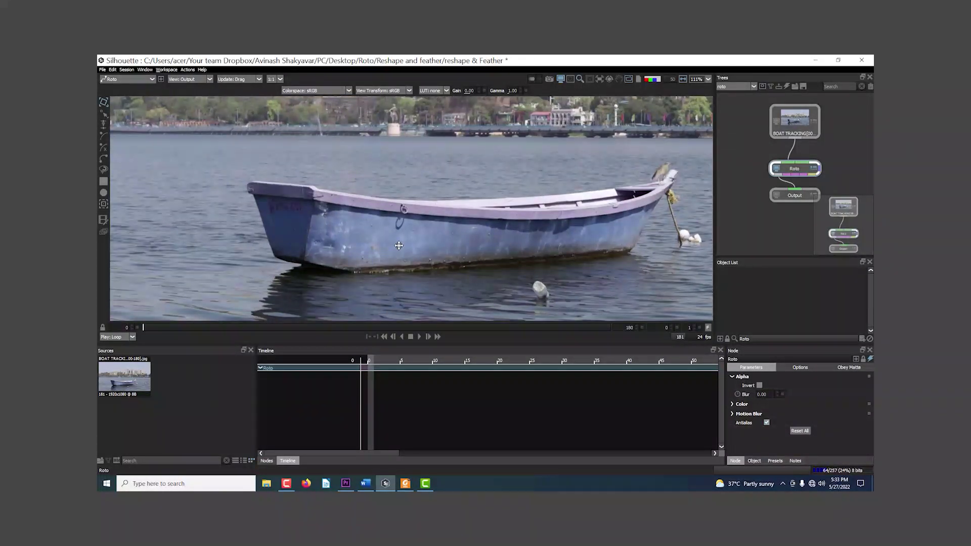
pyautogui.moveTo(416, 243)
pyautogui.mouseDown()
pyautogui.moveTo(346, 234)
pyautogui.moveTo(409, 230)
pyautogui.mouseUp()
pyautogui.scroll(3, 346, 236)
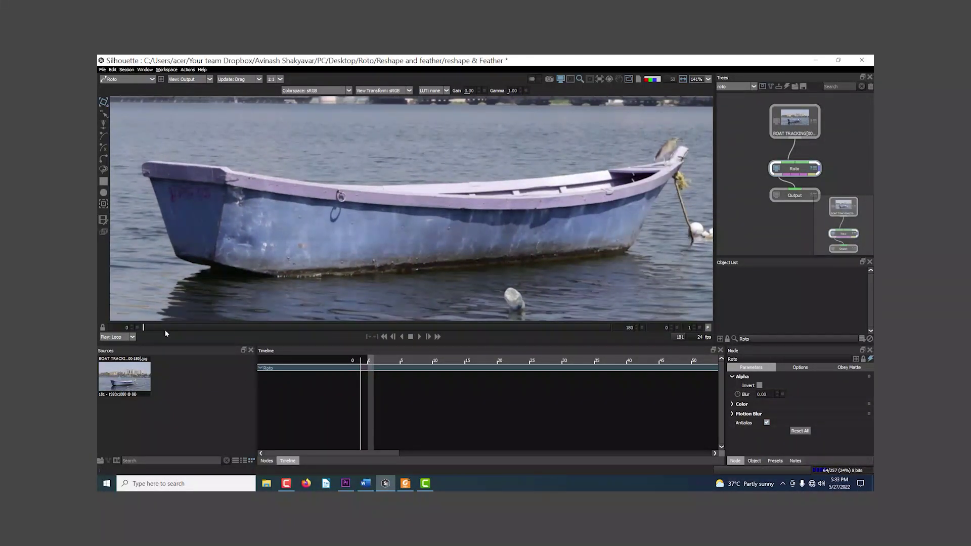
pyautogui.moveTo(145, 328); pyautogui.dragTo(675, 328)
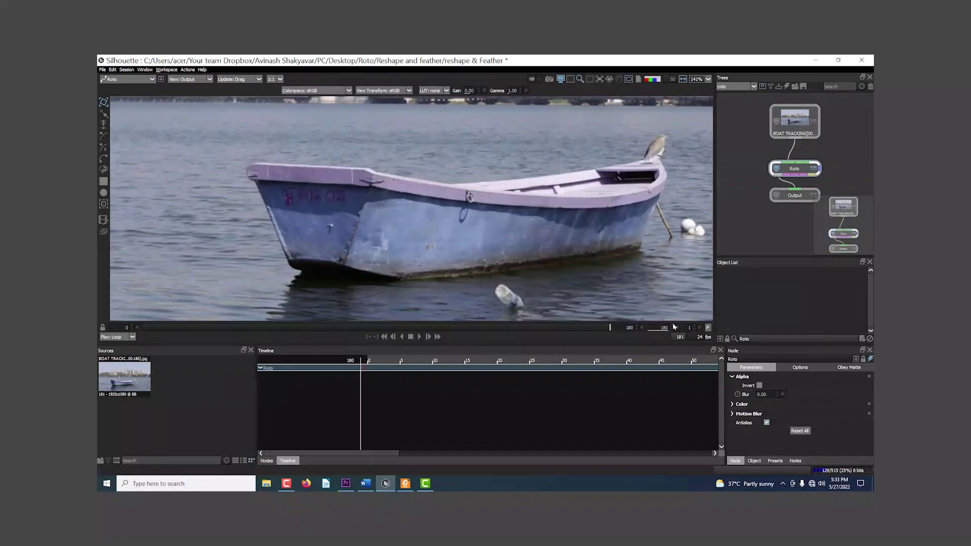
pyautogui.moveTo(551, 327); pyautogui.dragTo(114, 322)
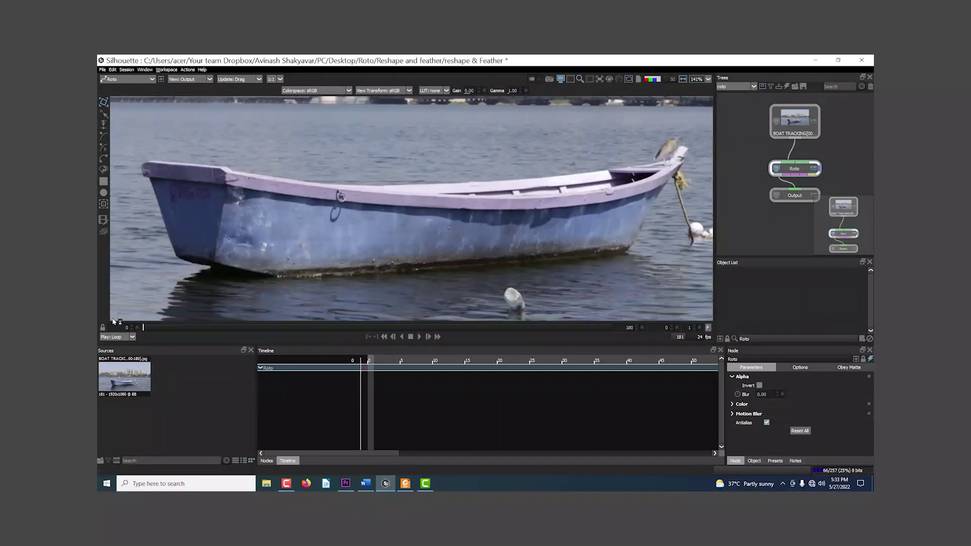
pyautogui.scroll(1, 217, 272)
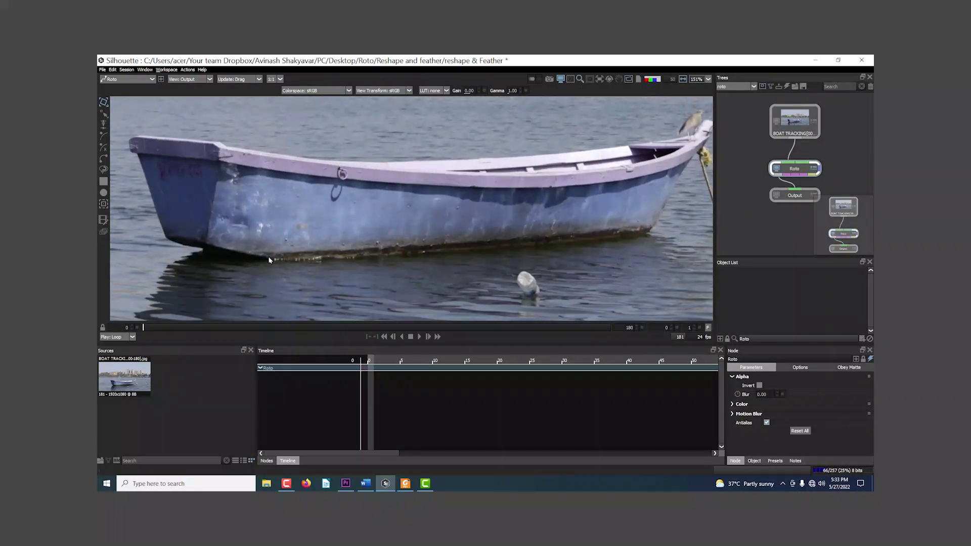
pyautogui.scroll(-3, 268, 260)
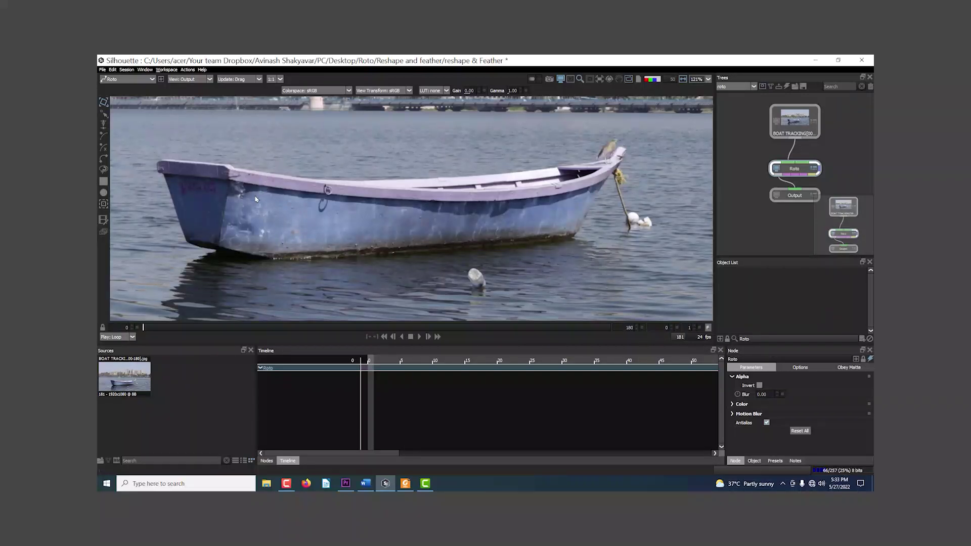
pyautogui.moveTo(248, 207); pyautogui.dragTo(263, 209)
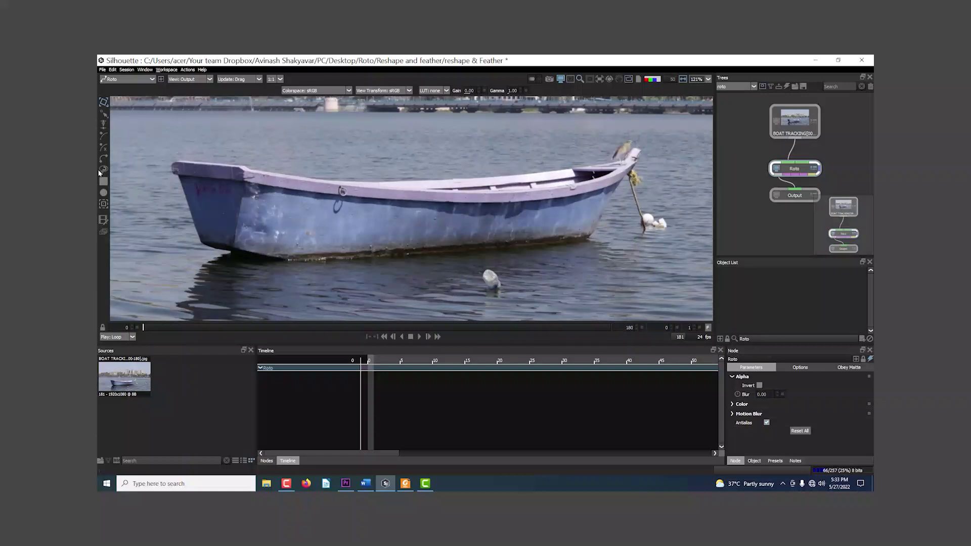
# Draw a closed Bezier shape around the light purple rim along the top of the boat's stern at frame 0
pyautogui.moveTo(200, 208); pyautogui.dragTo(303, 220)
pyautogui.scroll(1, 302, 220)
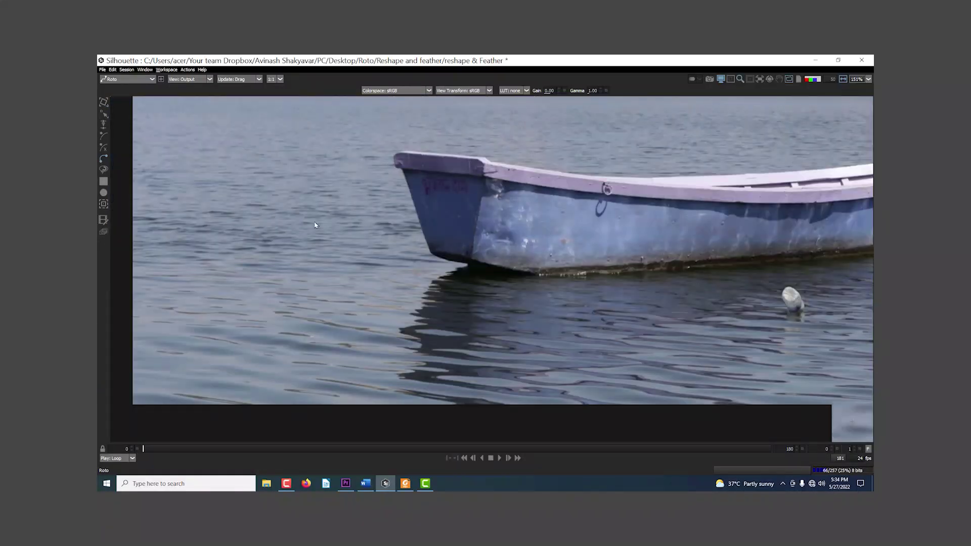
pyautogui.moveTo(433, 210); pyautogui.dragTo(332, 263)
pyautogui.scroll(3, 366, 289)
pyautogui.scroll(3, 309, 285)
pyautogui.click(207, 191)
pyautogui.moveTo(230, 182); pyautogui.dragTo(239, 182)
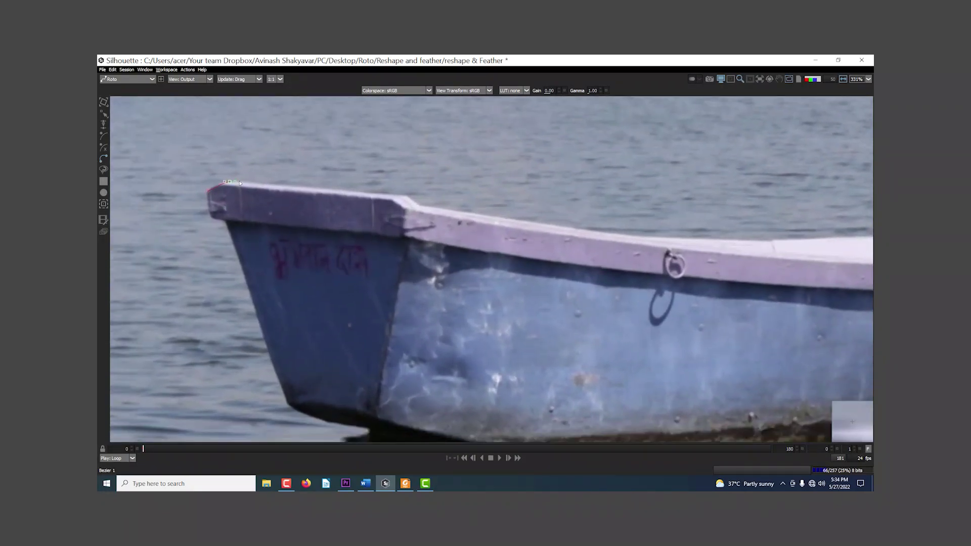
pyautogui.click(405, 196)
pyautogui.click(419, 206)
pyautogui.moveTo(408, 257); pyautogui.dragTo(430, 239)
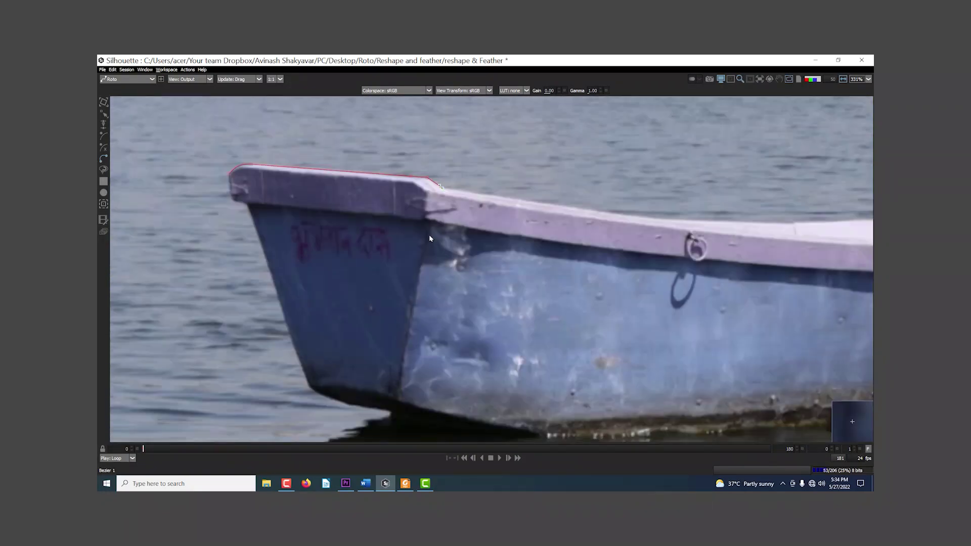
pyautogui.click(241, 205)
pyautogui.scroll(3, 241, 205)
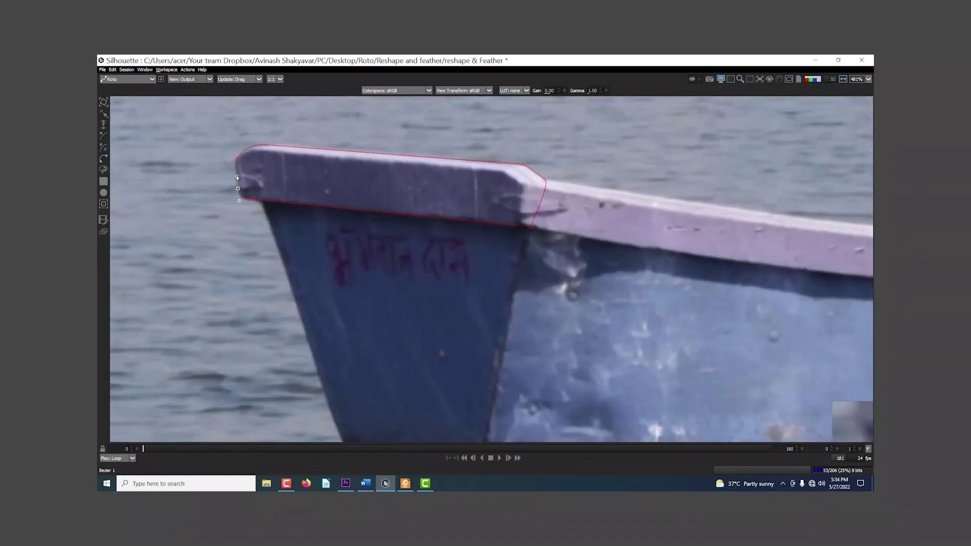
# Draw a closed Bezier shape around the blue stern panel, overlapping the rim shape above it
pyautogui.scroll(-1, 236, 160)
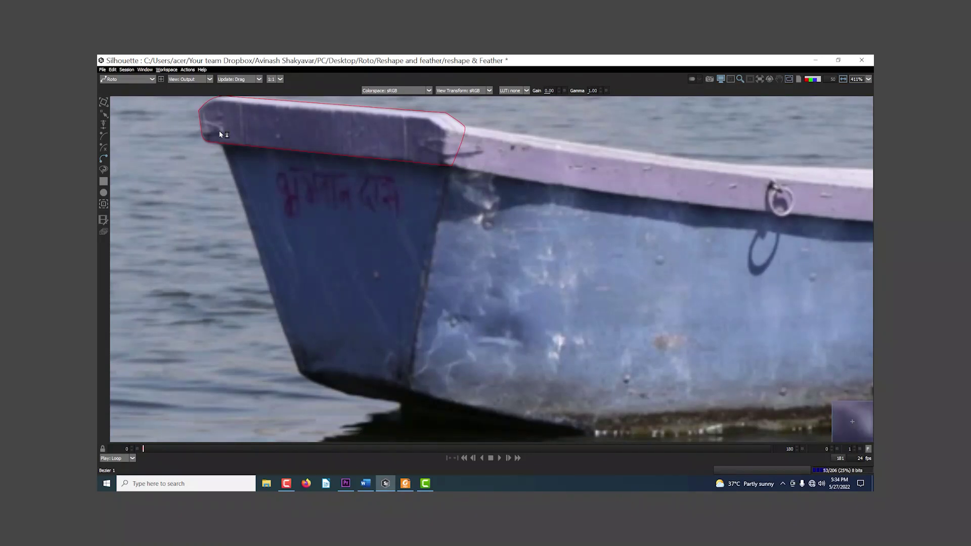
pyautogui.click(300, 372)
pyautogui.click(309, 378)
pyautogui.click(319, 387)
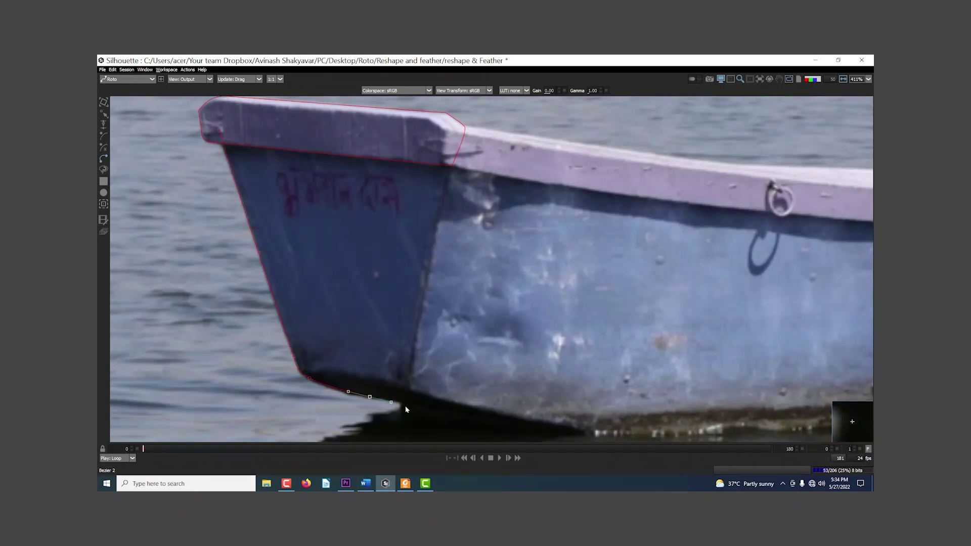
pyautogui.click(403, 403)
pyautogui.click(429, 269)
pyautogui.click(443, 153)
pyautogui.click(219, 131)
# Draw a closed Bezier shape around the boat's side from the stern corner to the middle of the hull
pyautogui.scroll(-2, 340, 230)
pyautogui.moveTo(449, 260); pyautogui.dragTo(318, 279)
pyautogui.scroll(-1, 338, 248)
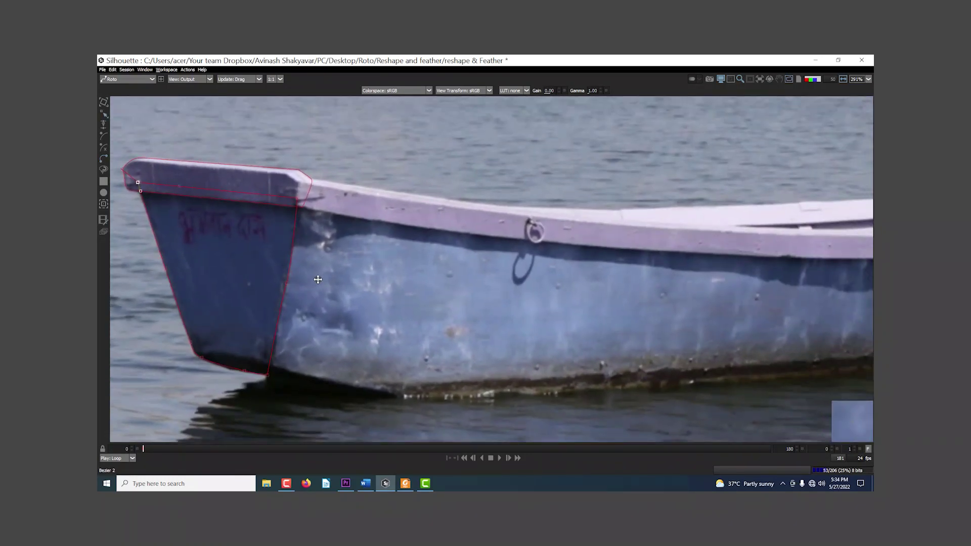
pyautogui.scroll(-1, 317, 279)
pyautogui.moveTo(532, 357); pyautogui.dragTo(512, 340)
pyautogui.click(284, 167)
pyautogui.moveTo(458, 193); pyautogui.dragTo(481, 195)
pyautogui.click(608, 197)
pyautogui.scroll(-1, 608, 197)
pyautogui.click(665, 182)
pyautogui.click(672, 334)
pyautogui.moveTo(484, 347); pyautogui.dragTo(343, 346)
pyautogui.moveTo(233, 328); pyautogui.dragTo(207, 313)
pyautogui.click(264, 159)
pyautogui.moveTo(309, 357); pyautogui.dragTo(381, 347)
# Draw a Bezier shape around the hull between its middle and the bow, overlapping the previous section, and reshape its outline
pyautogui.moveTo(740, 207); pyautogui.dragTo(391, 246)
pyautogui.scroll(-2, 392, 246)
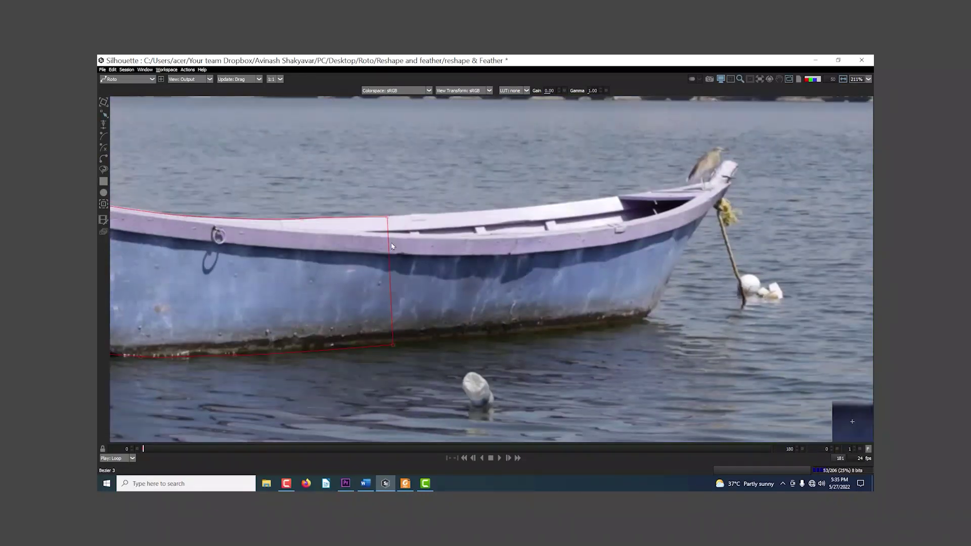
pyautogui.scroll(5, 374, 232)
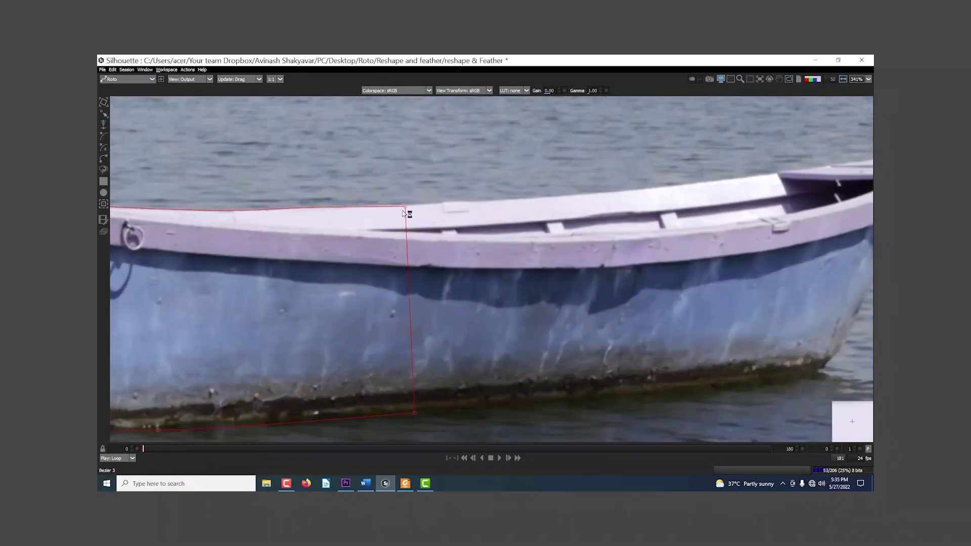
pyautogui.click(103, 160)
pyautogui.click(397, 211)
pyautogui.moveTo(665, 193); pyautogui.dragTo(518, 221)
pyautogui.click(509, 216)
pyautogui.click(708, 192)
pyautogui.moveTo(654, 401); pyautogui.dragTo(646, 352)
pyautogui.moveTo(647, 353); pyautogui.dragTo(639, 359)
pyautogui.click(459, 376)
pyautogui.click(235, 394)
pyautogui.press('c')
pyautogui.moveTo(700, 143); pyautogui.dragTo(685, 145)
pyautogui.moveTo(646, 352); pyautogui.dragTo(423, 384)
pyautogui.scroll(-1, 666, 348)
pyautogui.press('r')
pyautogui.moveTo(490, 206); pyautogui.dragTo(537, 200)
# Draw a closed Bezier shape around the hull section just behind the bow tip, overlapping the preceding hull shape
pyautogui.press('b')
pyautogui.click(435, 172)
pyautogui.scroll(3, 468, 204)
pyautogui.click(544, 132)
pyautogui.click(427, 397)
pyautogui.click(328, 418)
pyautogui.click(425, 162)
# Draw a closed Bezier shape around the raised bow tip, leaving out the bird and the rope
pyautogui.scroll(4, 593, 105)
pyautogui.moveTo(593, 105); pyautogui.dragTo(485, 197)
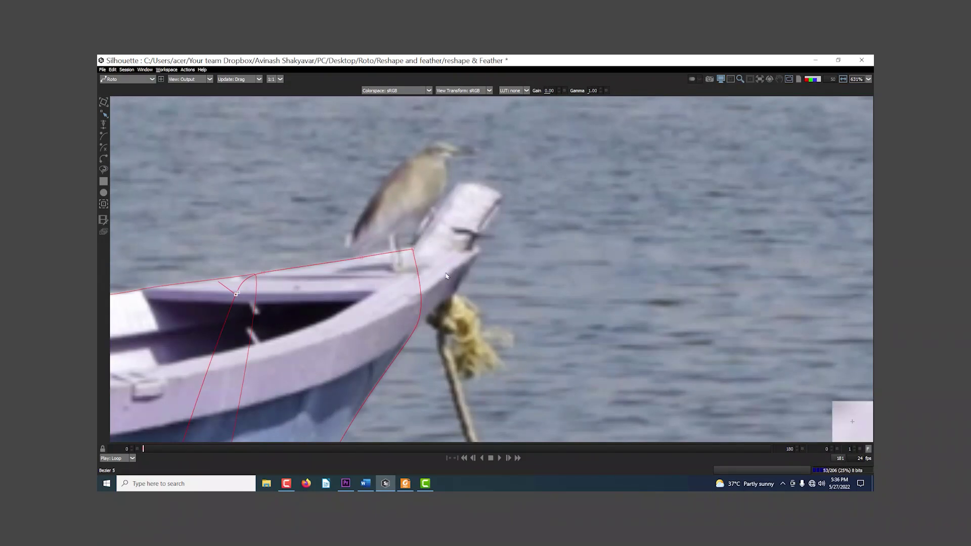
pyautogui.click(102, 158)
pyautogui.click(401, 253)
pyautogui.moveTo(423, 233); pyautogui.dragTo(429, 225)
pyautogui.click(454, 185)
pyautogui.click(499, 194)
pyautogui.click(501, 202)
pyautogui.click(477, 248)
pyautogui.click(453, 290)
pyautogui.click(401, 340)
pyautogui.click(402, 252)
# Toggle the matte overlay on and off to check how the shapes cover the whole boat
pyautogui.scroll(-5, 421, 300)
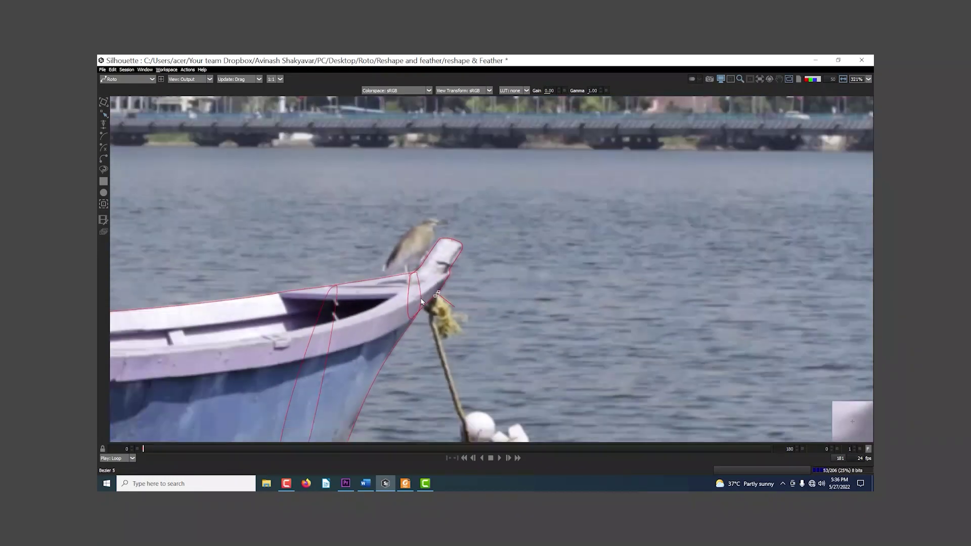
pyautogui.scroll(-10, 421, 299)
pyautogui.moveTo(405, 305); pyautogui.dragTo(529, 251)
pyautogui.scroll(3, 529, 251)
pyautogui.press('a')
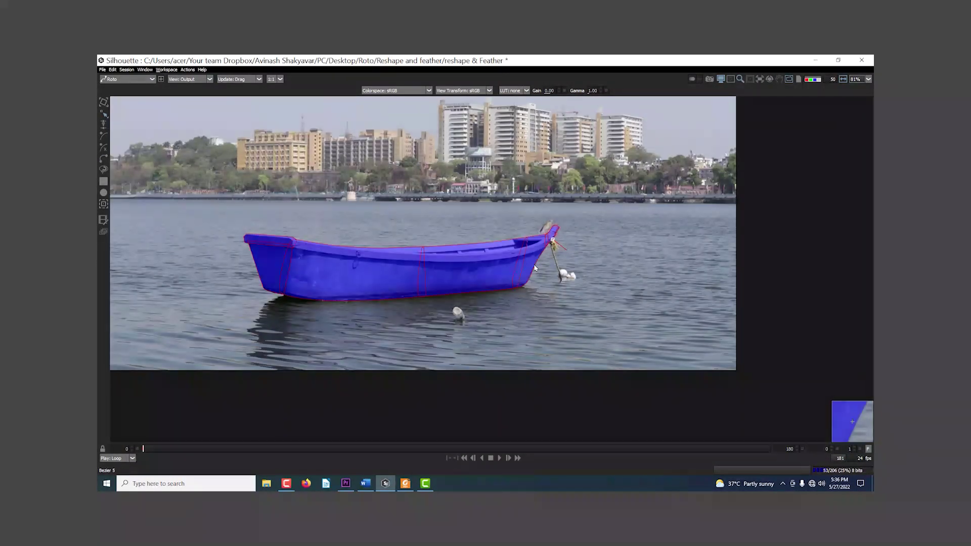
pyautogui.press('a')
pyautogui.press('a')
pyautogui.press('a')
pyautogui.press('a')
pyautogui.press('a')
pyautogui.press('a')
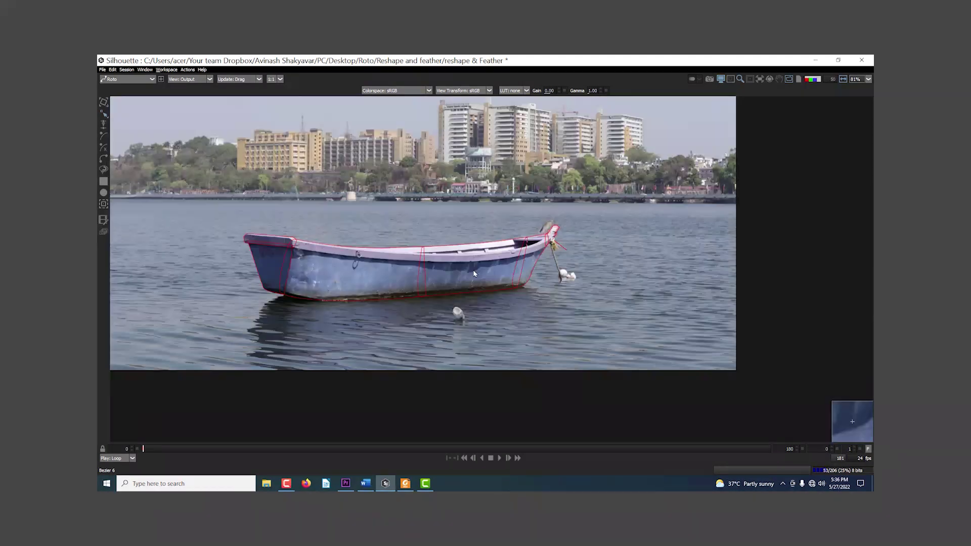
pyautogui.press('a')
pyautogui.press('a')
pyautogui.press('a')
pyautogui.press('a')
pyautogui.press('a')
pyautogui.press('a')
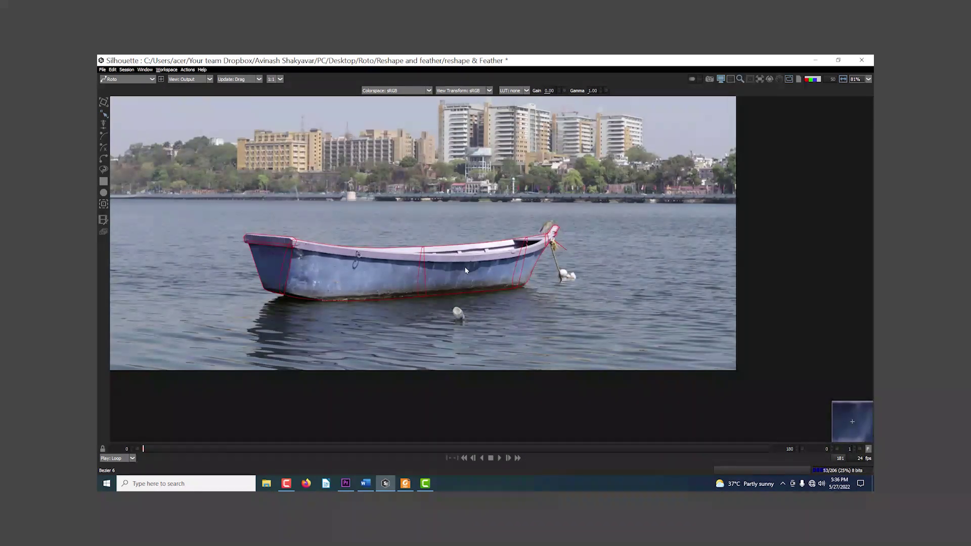
# Restore the full workspace layout and go through the six Bezier shapes in the object list one by one
pyautogui.press('`')
pyautogui.click(633, 395)
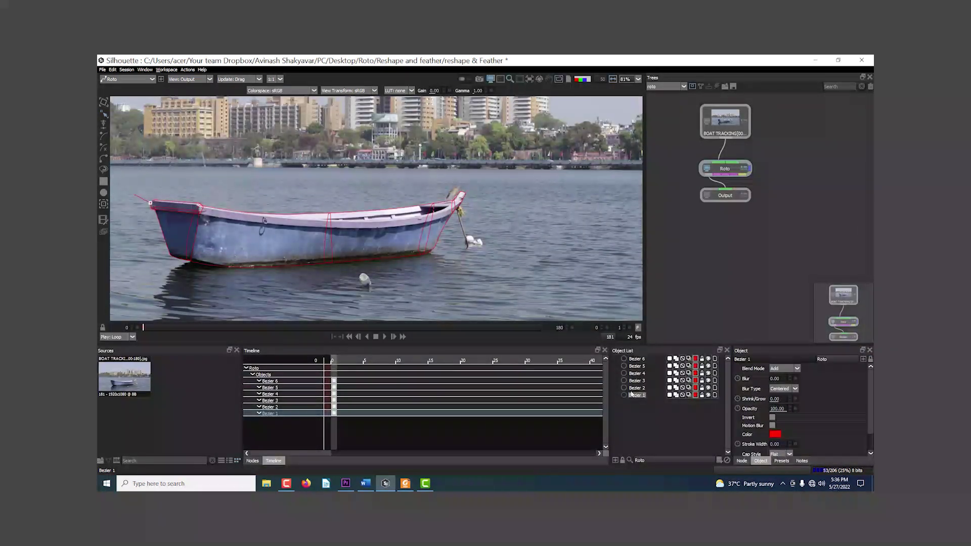
pyautogui.click(637, 359)
pyautogui.click(637, 366)
pyautogui.click(637, 374)
pyautogui.click(637, 381)
pyautogui.click(637, 395)
pyautogui.click(638, 388)
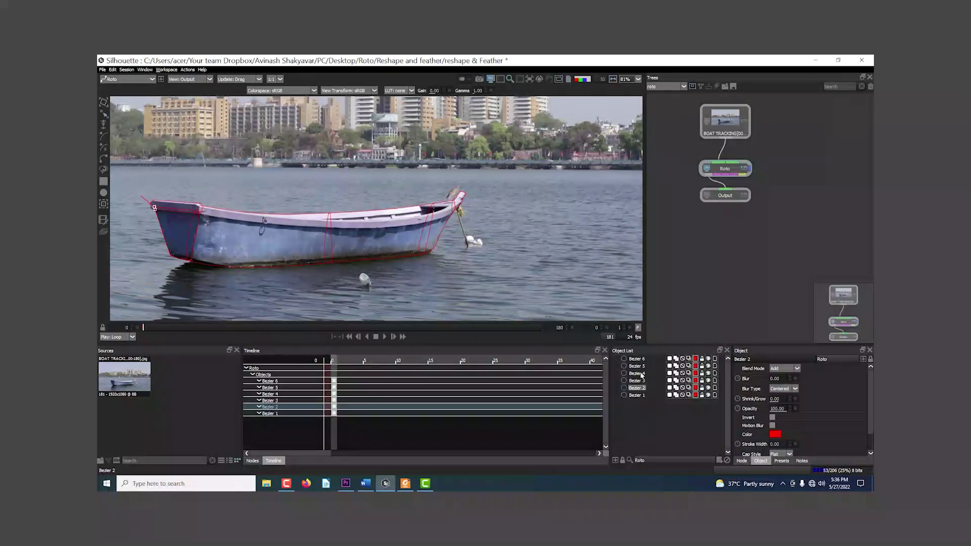
pyautogui.click(640, 424)
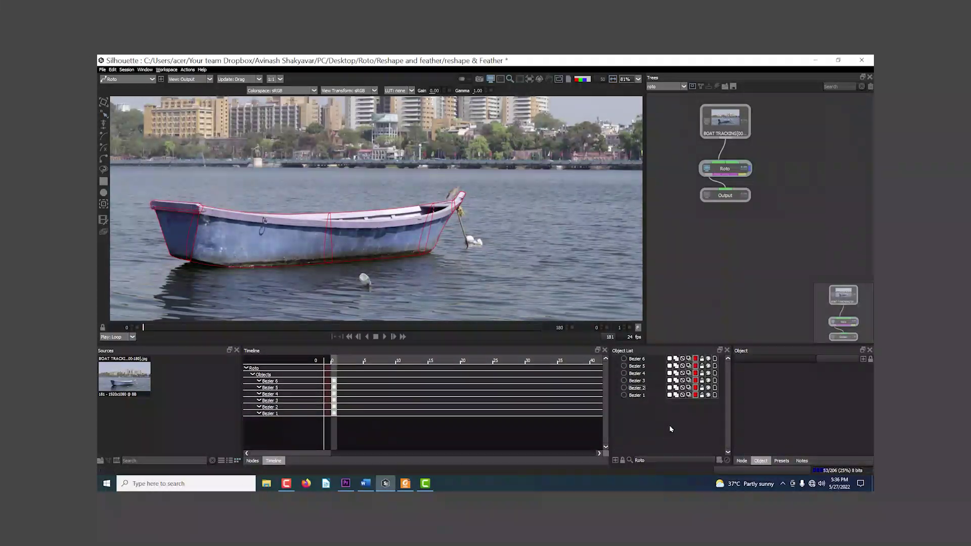
# Add a new layer to the object list and identify which Bezier shapes cover the boat's stern and rear hull
pyautogui.click(719, 461)
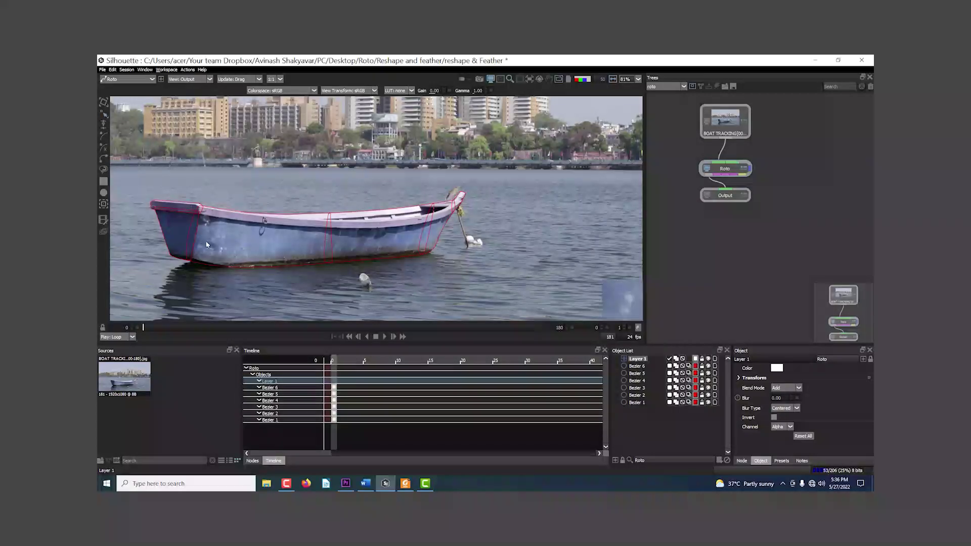
pyautogui.moveTo(130, 170); pyautogui.dragTo(234, 284)
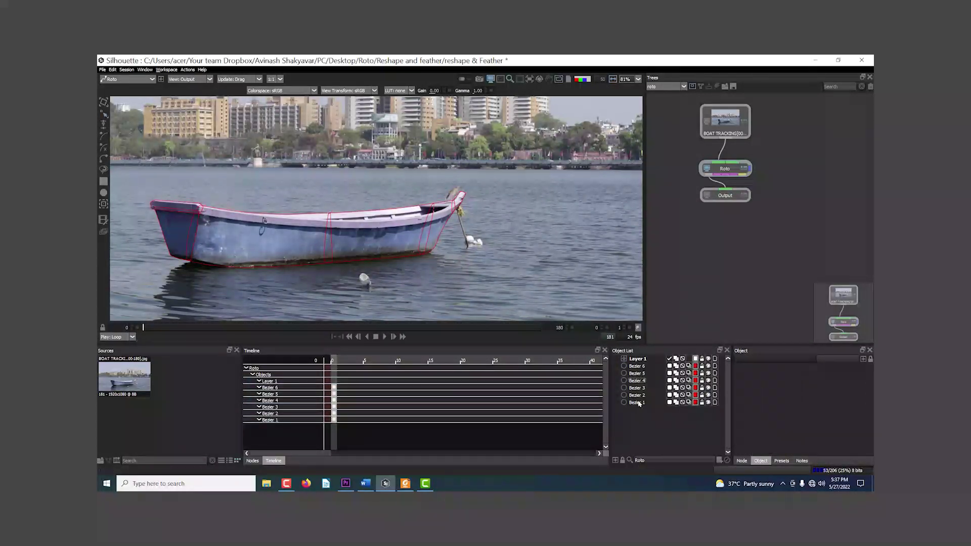
pyautogui.click(638, 403)
pyautogui.keyDown('ctrl'); pyautogui.click(639, 395); pyautogui.keyUp('ctrl')
pyautogui.keyDown('ctrl'); pyautogui.click(639, 388); pyautogui.keyUp('ctrl')
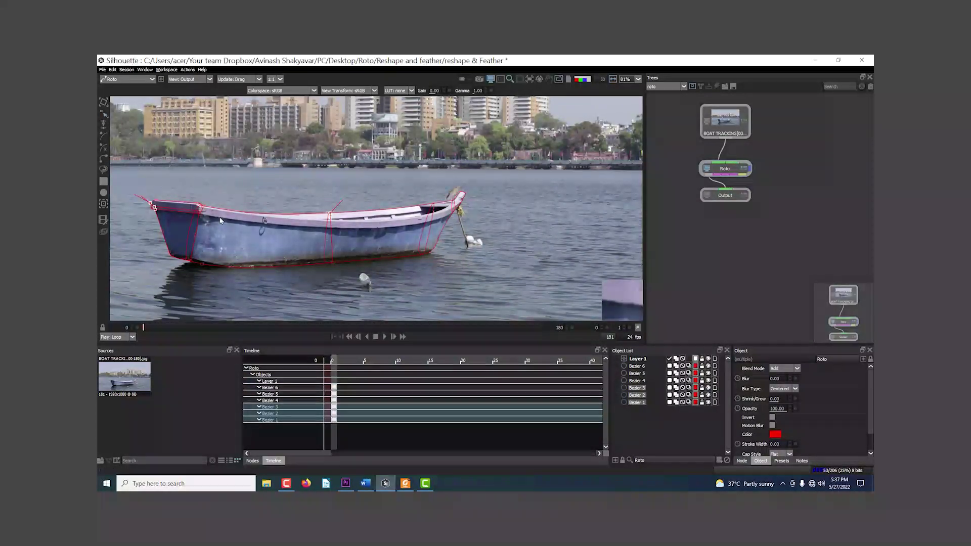
pyautogui.click(646, 415)
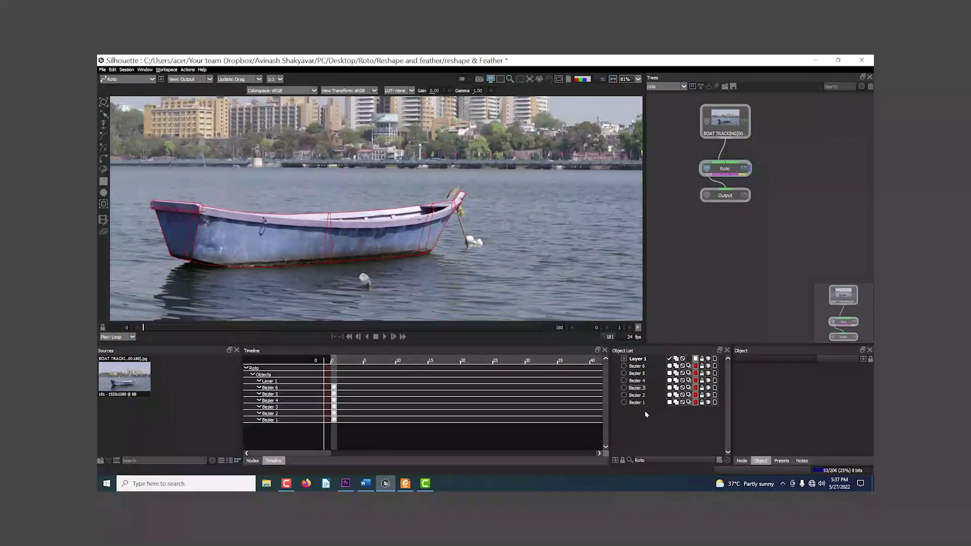
# Move Bezier 1, Bezier 2 and Bezier 3 into Layer 1
pyautogui.moveTo(637, 404); pyautogui.dragTo(640, 360)
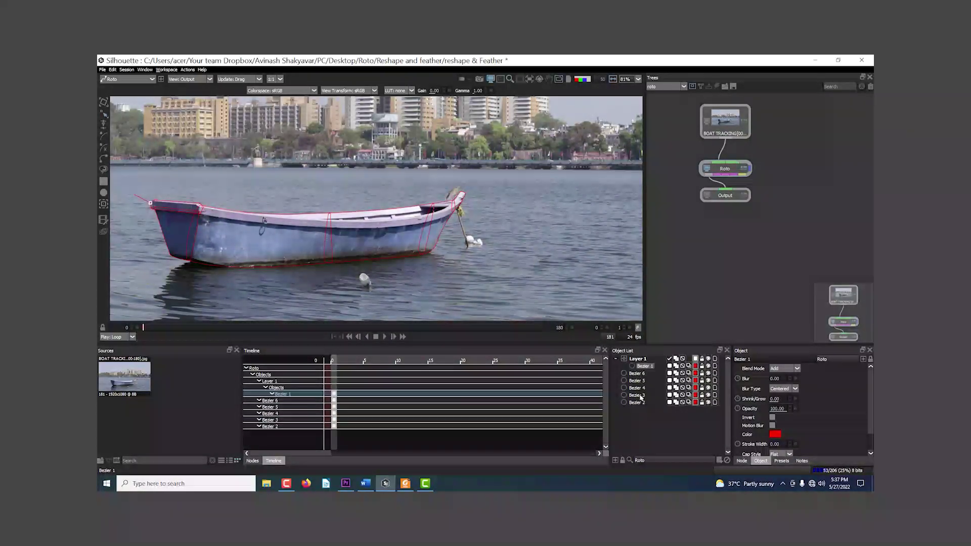
pyautogui.moveTo(640, 406); pyautogui.dragTo(640, 360)
pyautogui.click(636, 403)
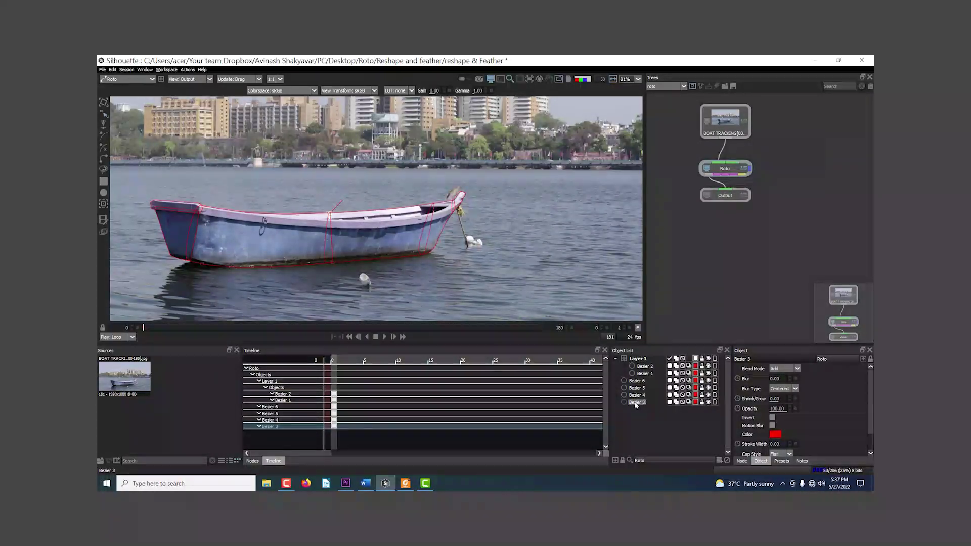
pyautogui.moveTo(643, 379); pyautogui.dragTo(640, 361)
# Select Layer 1 and use the Transform tool to place its anchor near the boat's rear corner
pyautogui.click(638, 359)
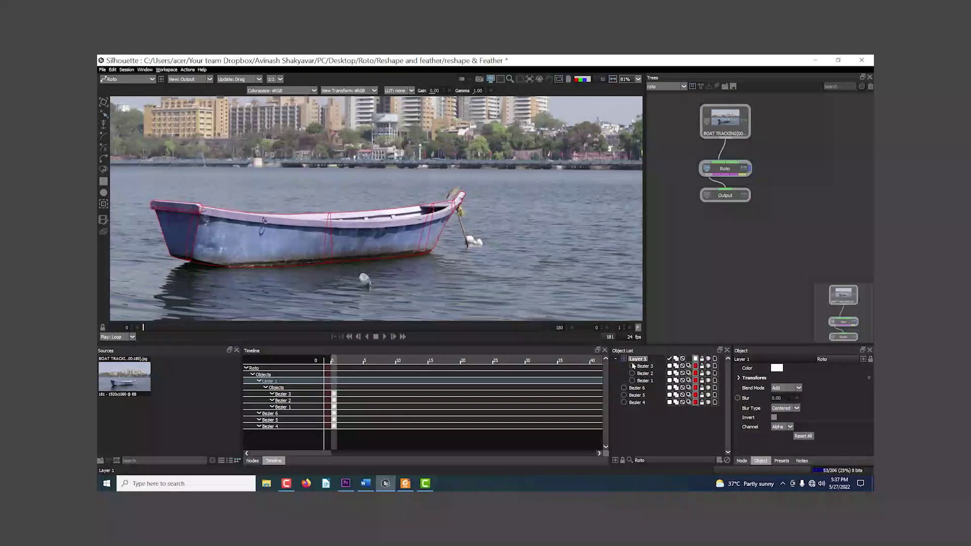
pyautogui.moveTo(393, 244); pyautogui.dragTo(442, 234)
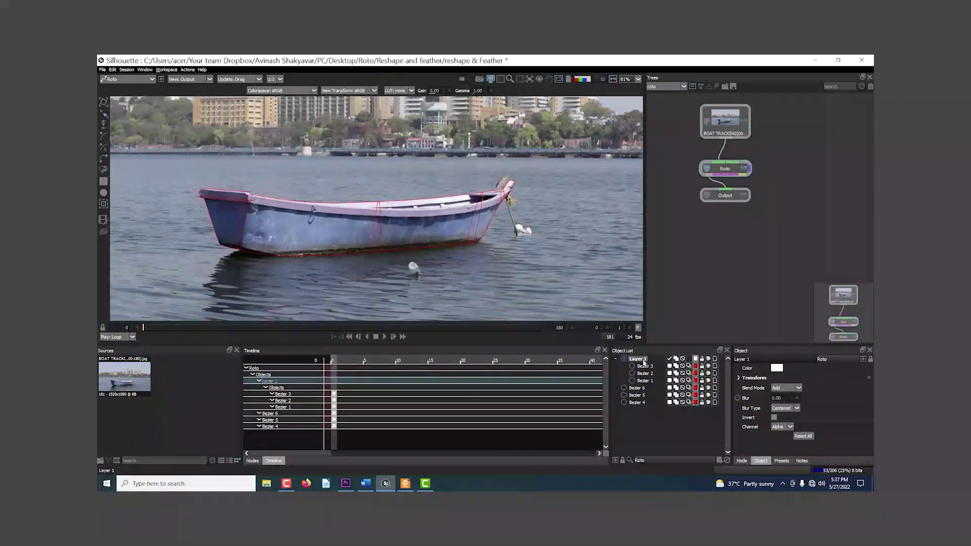
pyautogui.click(104, 102)
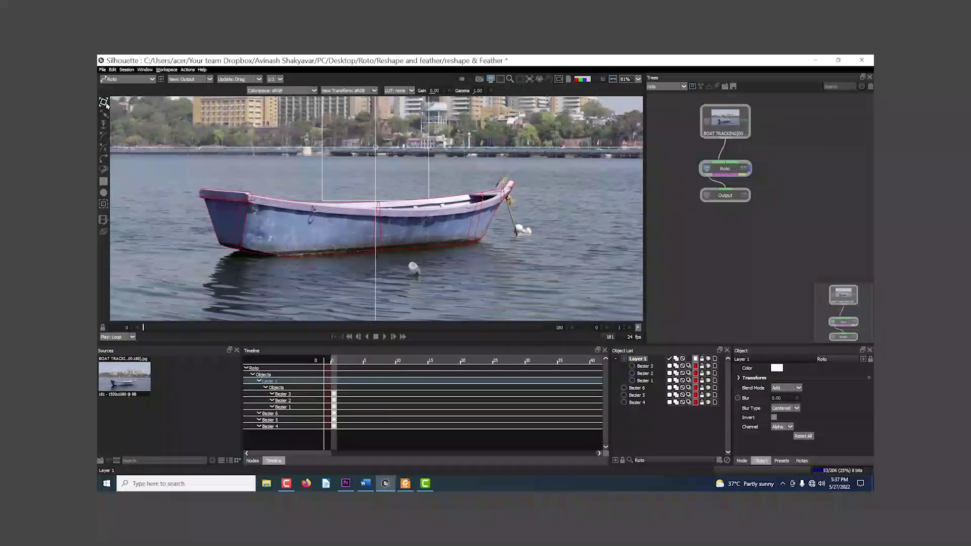
pyautogui.moveTo(336, 165); pyautogui.dragTo(293, 232)
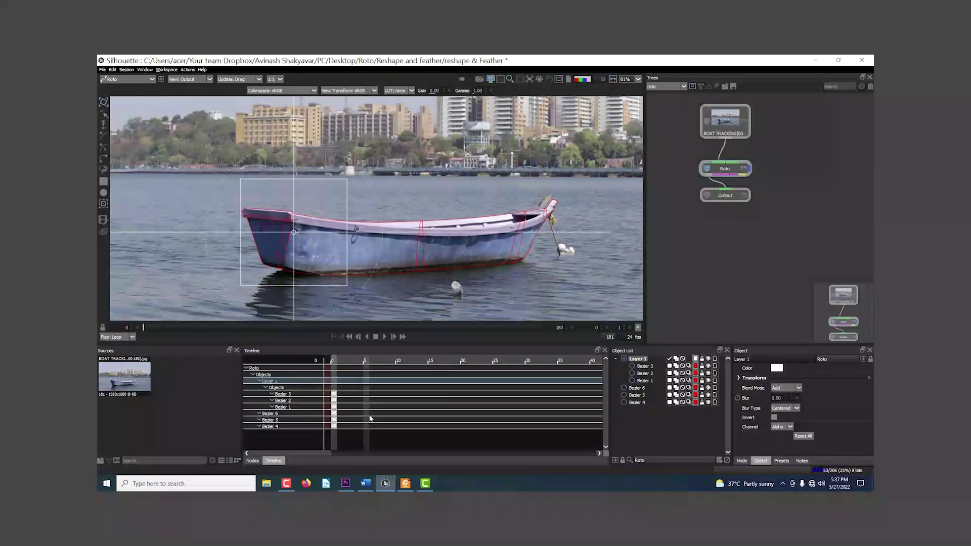
# Enable position keyframing for Layer 1 at frame 0, and move the layer sideways onto the stern at frame 180
pyautogui.click(739, 379)
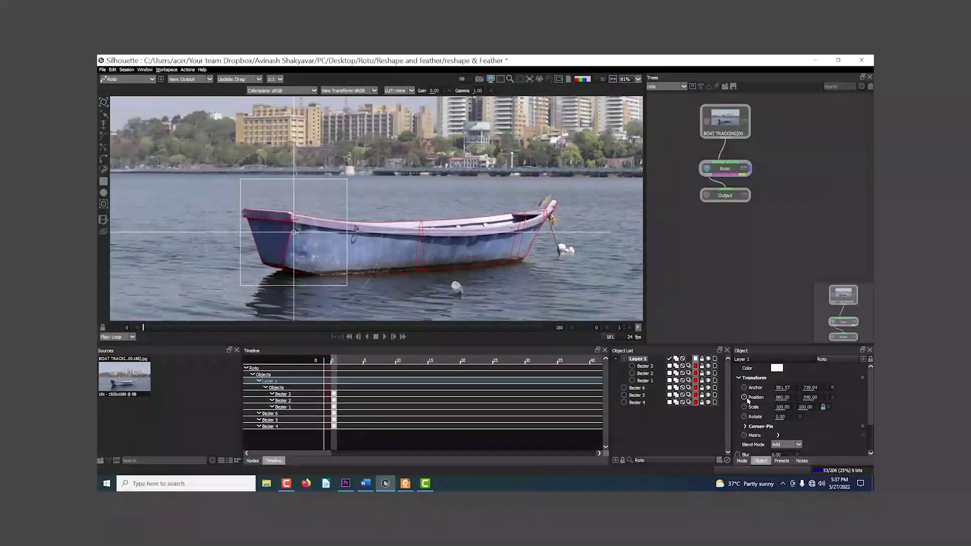
pyautogui.click(747, 398)
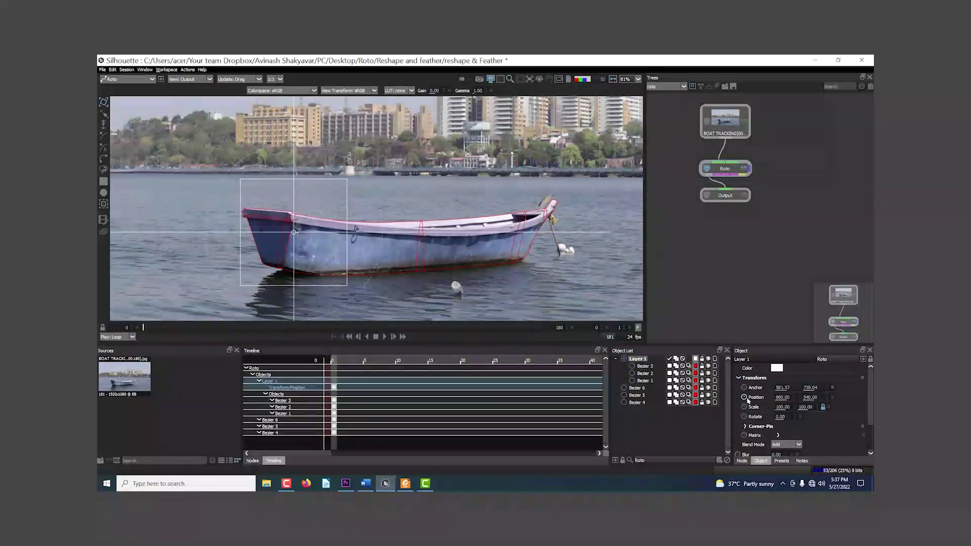
pyautogui.click(334, 388)
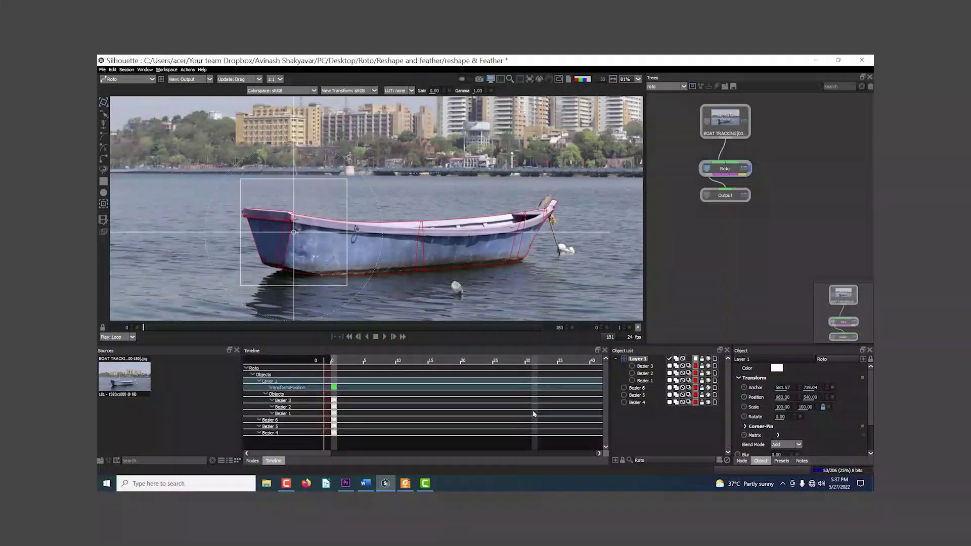
pyautogui.moveTo(158, 328); pyautogui.dragTo(558, 335)
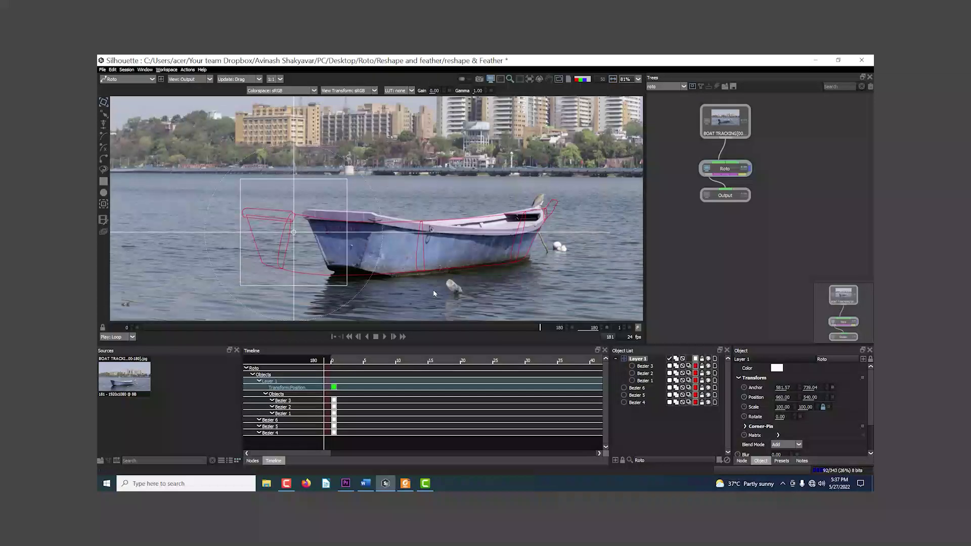
pyautogui.moveTo(315, 246); pyautogui.dragTo(379, 245)
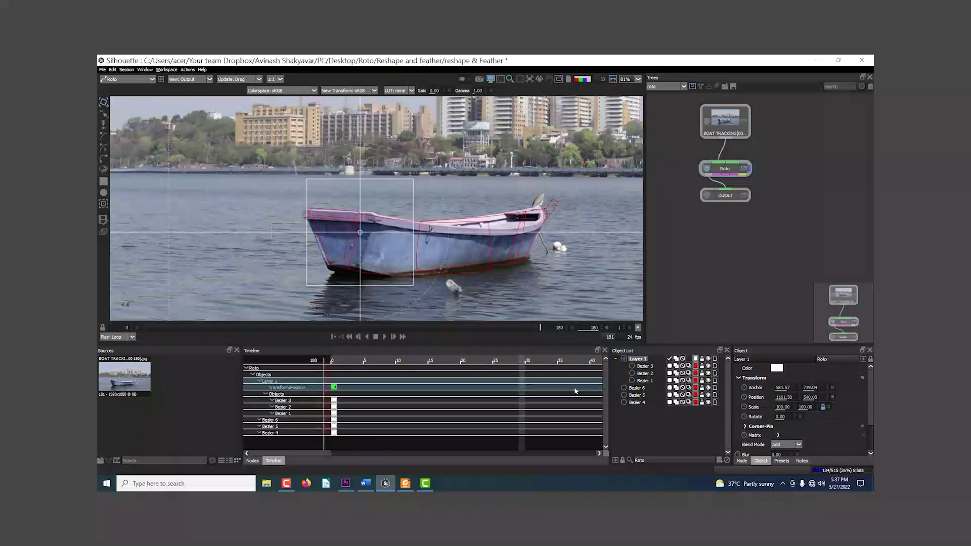
# Hide Bezier 4, Bezier 5 and Bezier 6, leaving only the shapes in Layer 1 visible
pyautogui.click(638, 388)
pyautogui.click(638, 396)
pyautogui.click(643, 403)
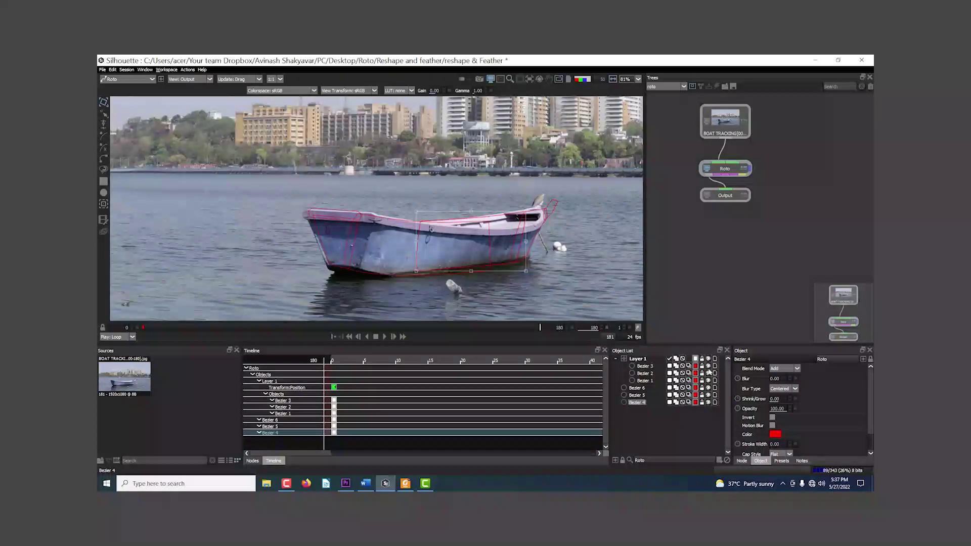
pyautogui.click(709, 403)
pyautogui.click(709, 395)
pyautogui.click(709, 388)
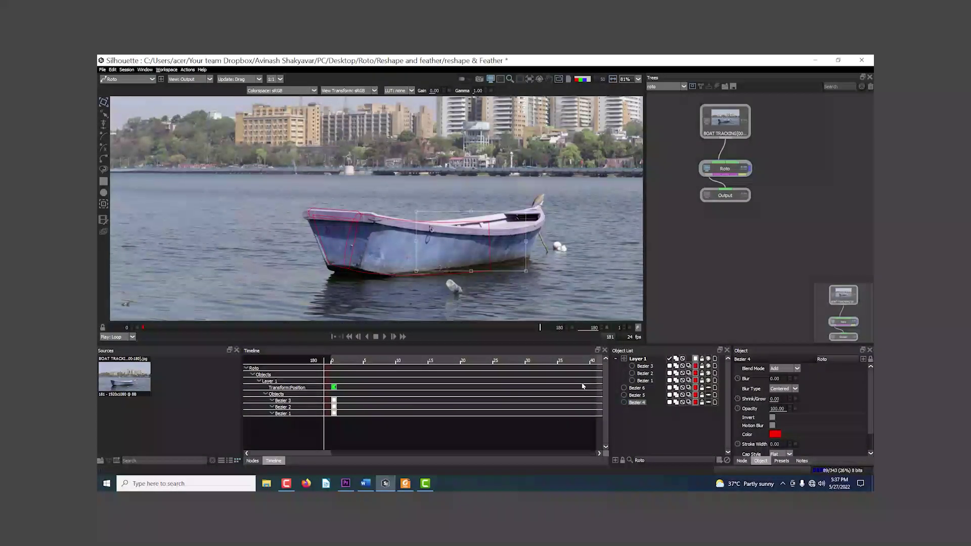
# Scrub the clip back to frame 0 and set the frame increment to 10
pyautogui.moveTo(538, 329); pyautogui.dragTo(152, 330)
pyautogui.moveTo(317, 329)
pyautogui.mouseDown()
pyautogui.moveTo(401, 329)
pyautogui.moveTo(173, 326)
pyautogui.moveTo(331, 338)
pyautogui.moveTo(192, 338)
pyautogui.moveTo(447, 331)
pyautogui.moveTo(143, 329)
pyautogui.mouseUp()
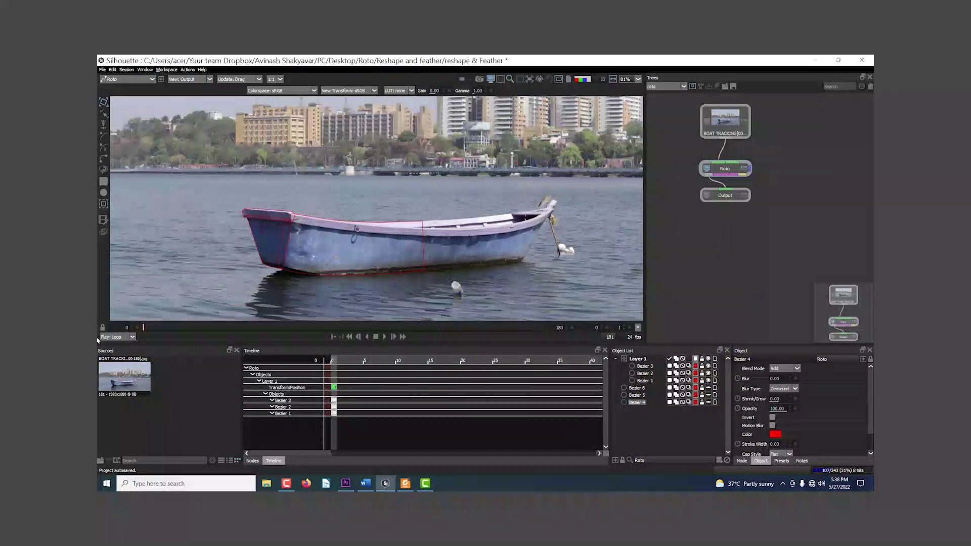
pyautogui.click(617, 326)
pyautogui.click(602, 338)
pyautogui.click(613, 349)
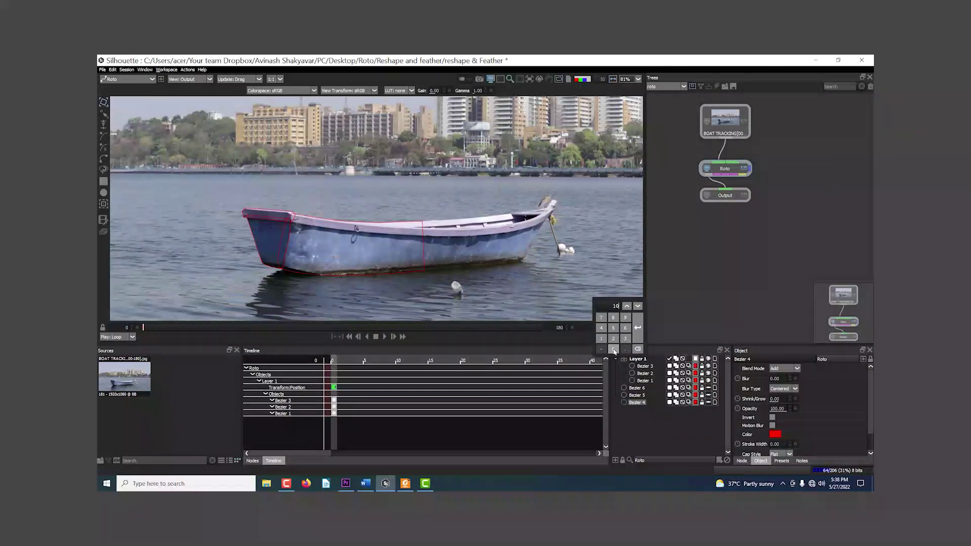
pyautogui.click(638, 329)
# Step through the clip in 10-frame increments up to frame 110, checking how the shapes follow the stern
pyautogui.scroll(5, 263, 249)
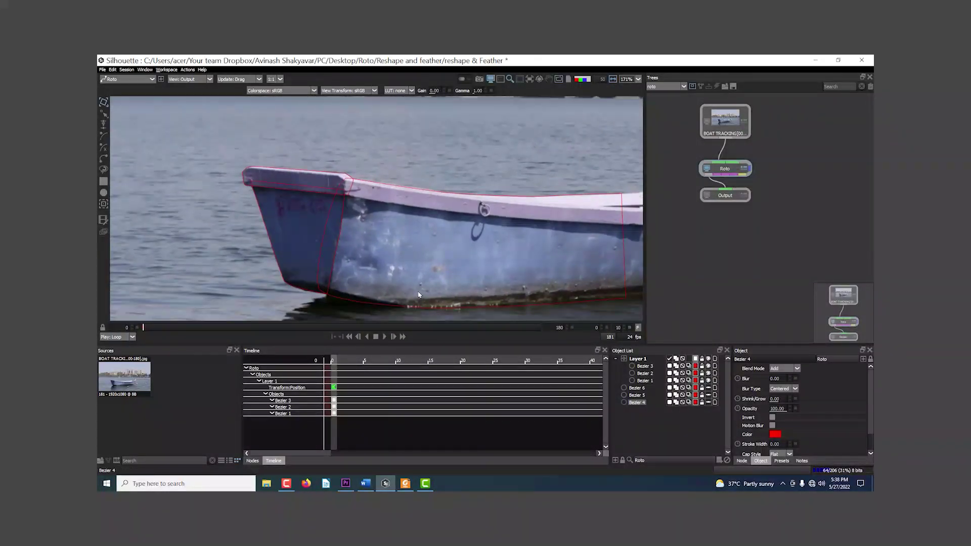
pyautogui.hotkey('shift', 'x')
pyautogui.hotkey('shift', 'x')
pyautogui.hotkey('shift', 'x')
pyautogui.moveTo(216, 329); pyautogui.dragTo(302, 331)
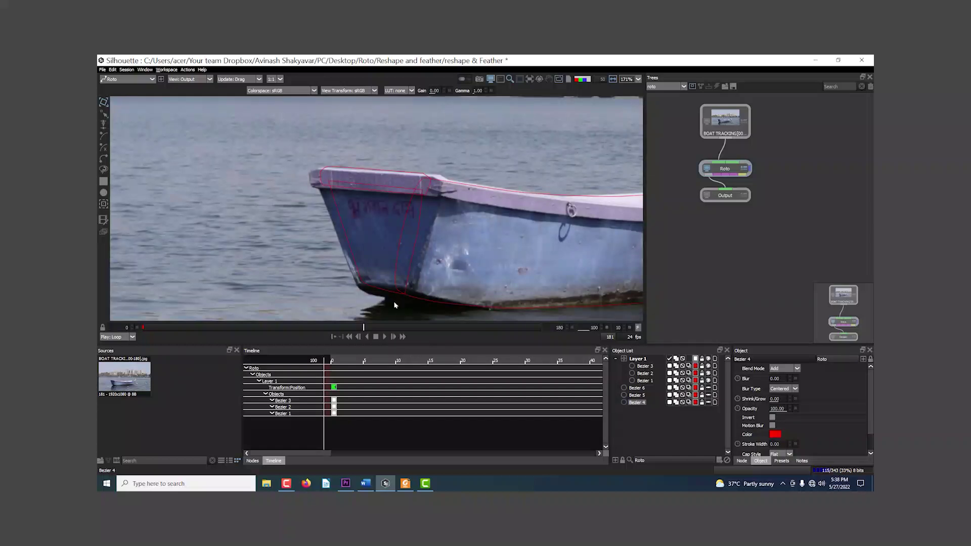
pyautogui.moveTo(360, 336); pyautogui.dragTo(128, 342)
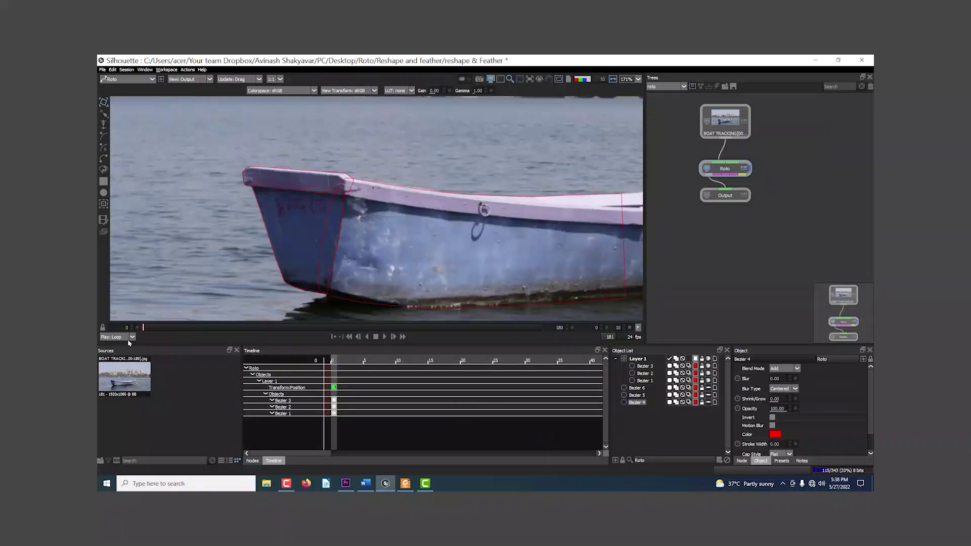
pyautogui.hotkey('shift', 'x')
pyautogui.hotkey('shift', 'x')
pyautogui.hotkey('shift', 'x')
pyautogui.hotkey('shift', 'x')
pyautogui.hotkey('shift', 'x')
pyautogui.hotkey('shift', 'x')
pyautogui.hotkey('shift', 'x')
pyautogui.hotkey('shift', 'x')
pyautogui.hotkey('shift', 'x')
pyautogui.hotkey('shift', 'x')
pyautogui.hotkey('shift', 'x')
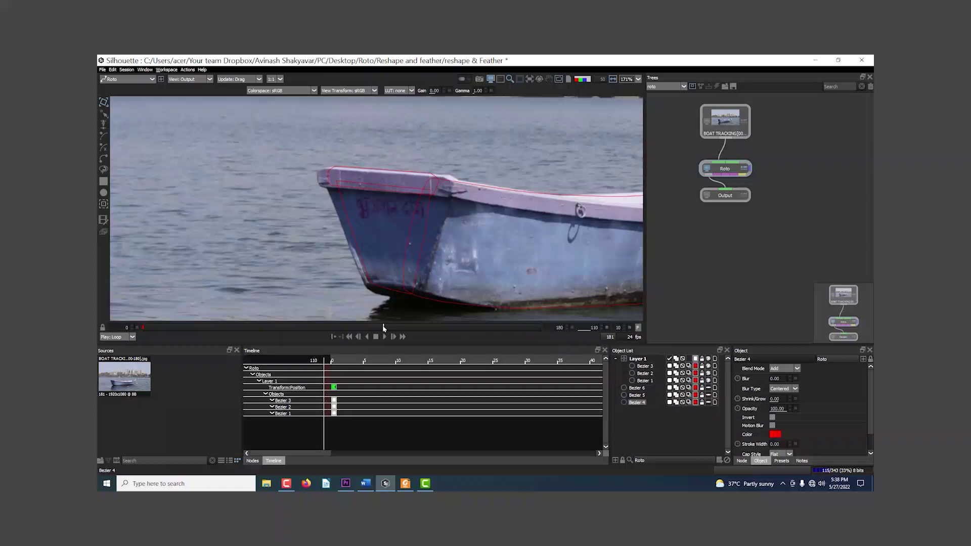
# At frame 90, shift Layer 1 to align with the stern and review its motion back to frame 0
pyautogui.moveTo(379, 327); pyautogui.dragTo(351, 329)
pyautogui.scroll(-1, 401, 284)
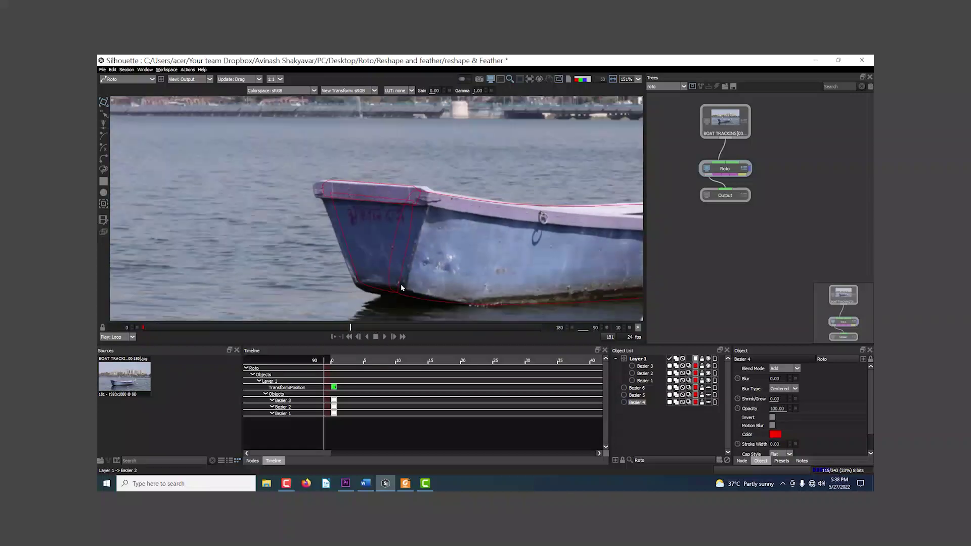
pyautogui.moveTo(439, 278); pyautogui.dragTo(351, 271)
pyautogui.click(636, 359)
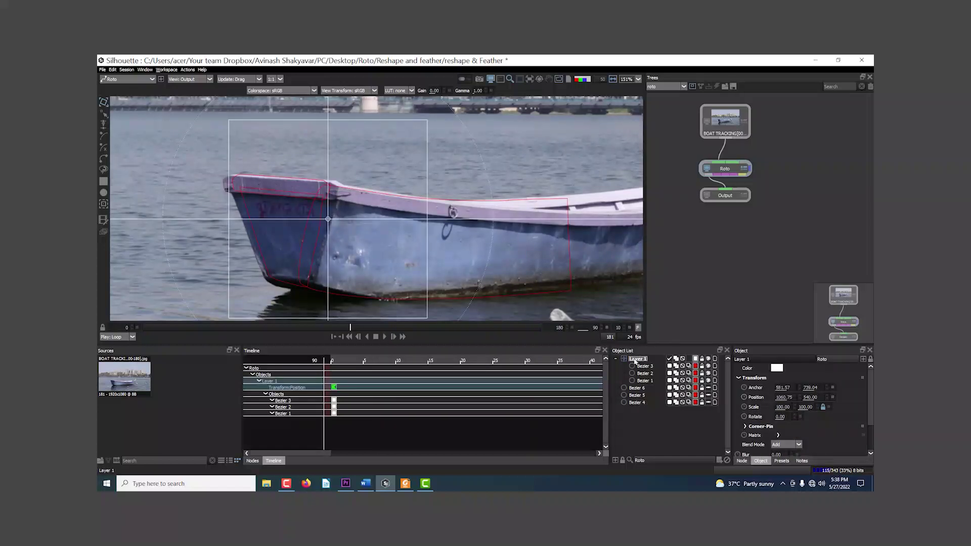
pyautogui.moveTo(344, 218); pyautogui.dragTo(334, 218)
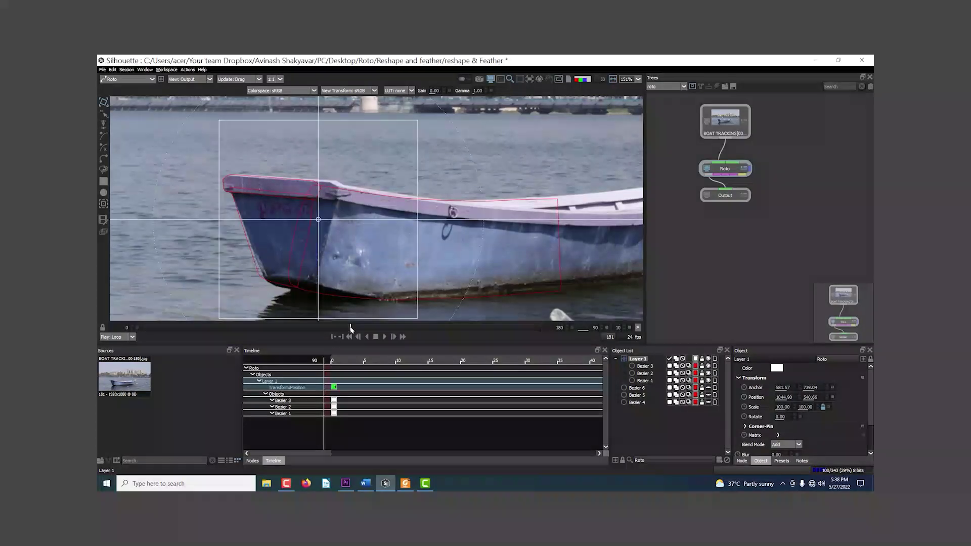
pyautogui.moveTo(350, 328); pyautogui.dragTo(319, 327)
pyautogui.moveTo(322, 454); pyautogui.dragTo(457, 456)
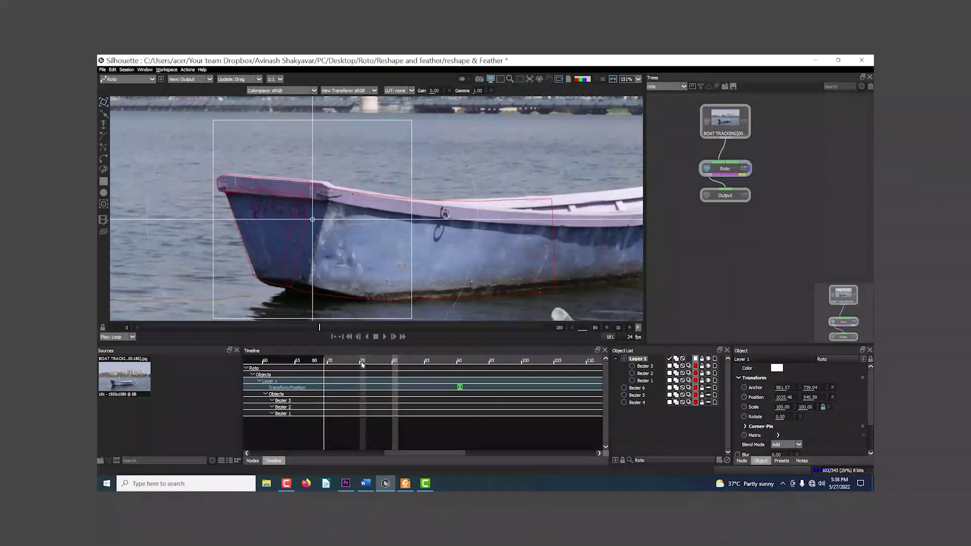
pyautogui.moveTo(321, 330); pyautogui.dragTo(122, 336)
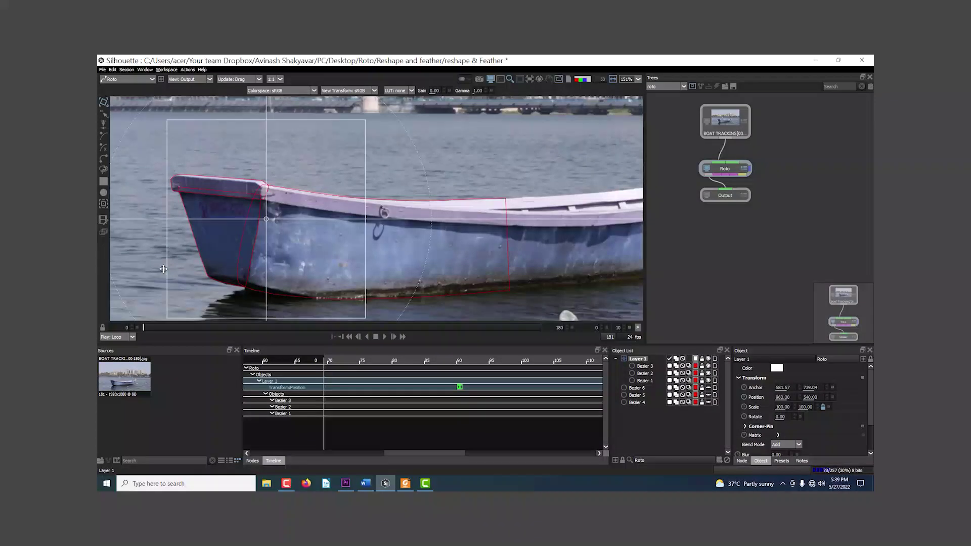
# At frame 180, reshape the points of Bezier 1 to fit the light rail along the top of the stern
pyautogui.click(287, 274)
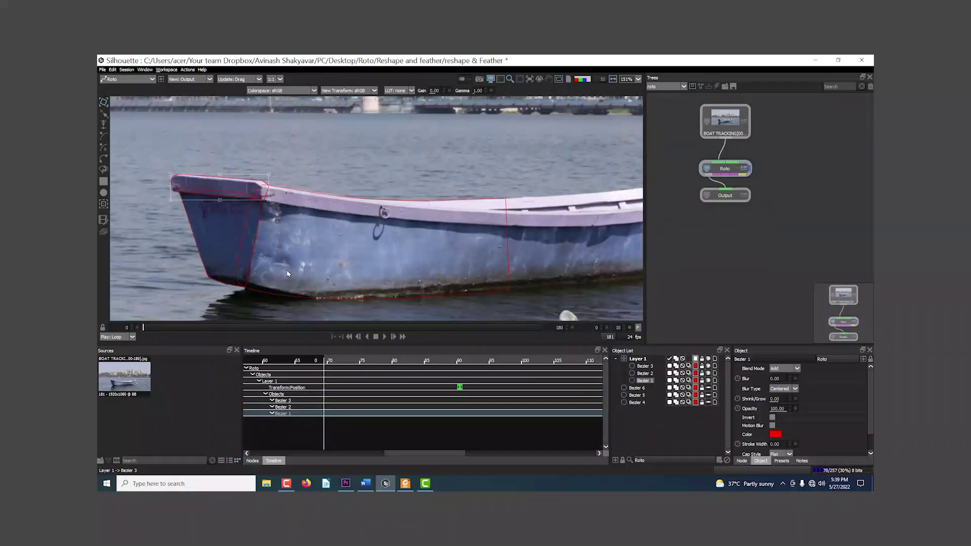
pyautogui.moveTo(294, 263); pyautogui.dragTo(425, 273)
pyautogui.scroll(5, 373, 228)
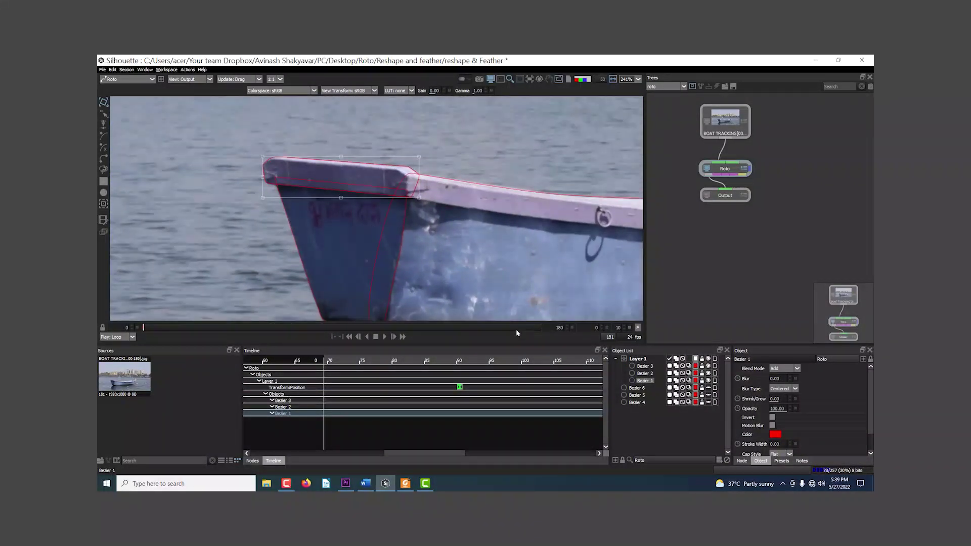
pyautogui.moveTo(517, 331); pyautogui.dragTo(584, 331)
pyautogui.moveTo(471, 212); pyautogui.dragTo(327, 269)
pyautogui.scroll(4, 327, 268)
pyautogui.click(104, 113)
pyautogui.click(343, 202)
pyautogui.moveTo(343, 201); pyautogui.dragTo(318, 208)
pyautogui.moveTo(475, 202); pyautogui.dragTo(402, 268)
pyautogui.moveTo(379, 254); pyautogui.dragTo(451, 258)
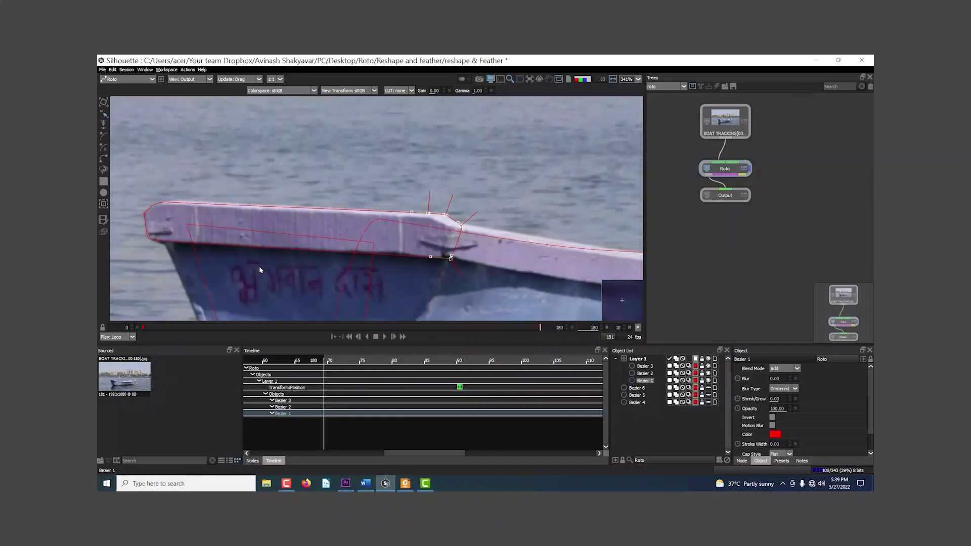
# At frame 180, reshape the points of Bezier 2 to fit the blue stern panel below the rail
pyautogui.moveTo(259, 270); pyautogui.dragTo(393, 157)
pyautogui.scroll(-2, 394, 195)
pyautogui.click(362, 220)
pyautogui.moveTo(362, 200); pyautogui.dragTo(360, 236)
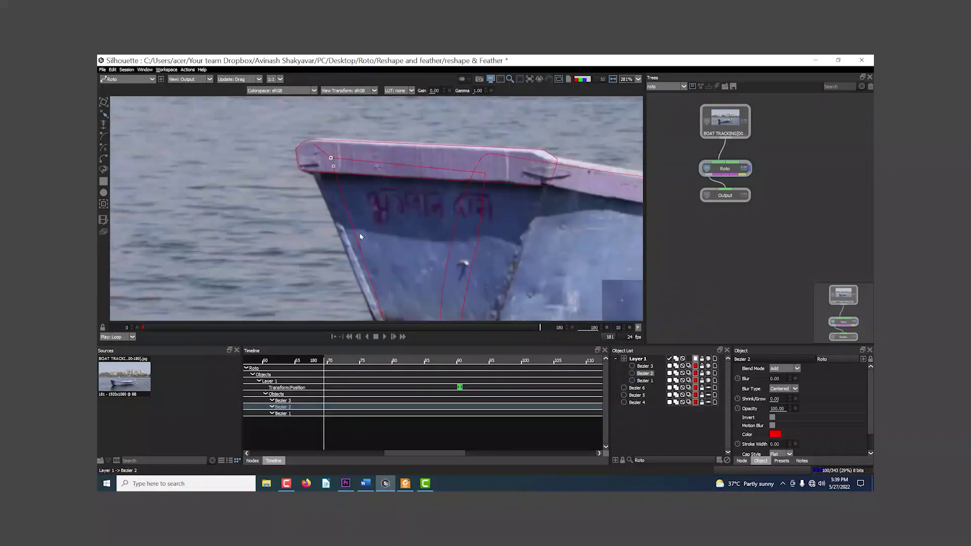
pyautogui.moveTo(331, 159); pyautogui.dragTo(309, 166)
pyautogui.click(341, 188)
pyautogui.moveTo(356, 244); pyautogui.dragTo(327, 191)
pyautogui.moveTo(374, 274); pyautogui.dragTo(364, 279)
pyautogui.moveTo(438, 289); pyautogui.dragTo(331, 259)
pyautogui.moveTo(343, 159); pyautogui.dragTo(355, 264)
pyautogui.moveTo(351, 178); pyautogui.dragTo(407, 183)
pyautogui.moveTo(332, 265); pyautogui.dragTo(373, 225)
pyautogui.moveTo(355, 190)
pyautogui.mouseDown()
pyautogui.moveTo(347, 239)
pyautogui.moveTo(347, 179)
pyautogui.mouseUp()
# Reshape the stern-side and lower points of Bezier 3 to fit the hull corner and waterline at frame 180
pyautogui.scroll(-3, 347, 238)
pyautogui.moveTo(395, 224); pyautogui.dragTo(347, 208)
pyautogui.click(340, 170)
pyautogui.moveTo(215, 139); pyautogui.dragTo(354, 318)
pyautogui.moveTo(262, 155); pyautogui.dragTo(304, 156)
pyautogui.click(272, 289)
pyautogui.moveTo(271, 288); pyautogui.dragTo(247, 299)
pyautogui.moveTo(312, 303); pyautogui.dragTo(311, 311)
# Adjust the remaining points of Bezier 3 along the hull's lower edge, top rim and far end at frame 180
pyautogui.click(390, 308)
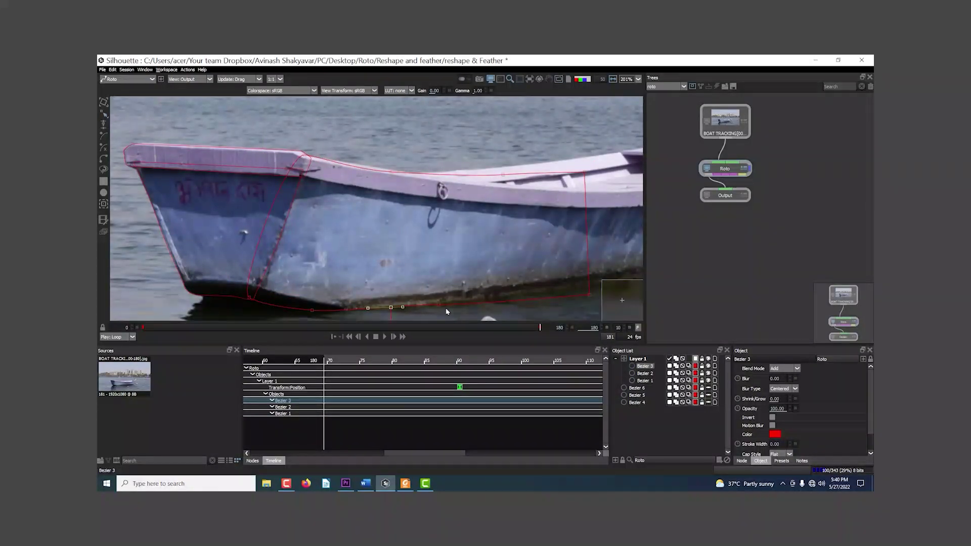
pyautogui.moveTo(446, 311); pyautogui.dragTo(320, 320)
pyautogui.moveTo(377, 183); pyautogui.dragTo(349, 179)
pyautogui.click(459, 181)
pyautogui.moveTo(459, 182); pyautogui.dragTo(428, 171)
pyautogui.moveTo(464, 304); pyautogui.dragTo(429, 302)
pyautogui.scroll(-1, 259, 243)
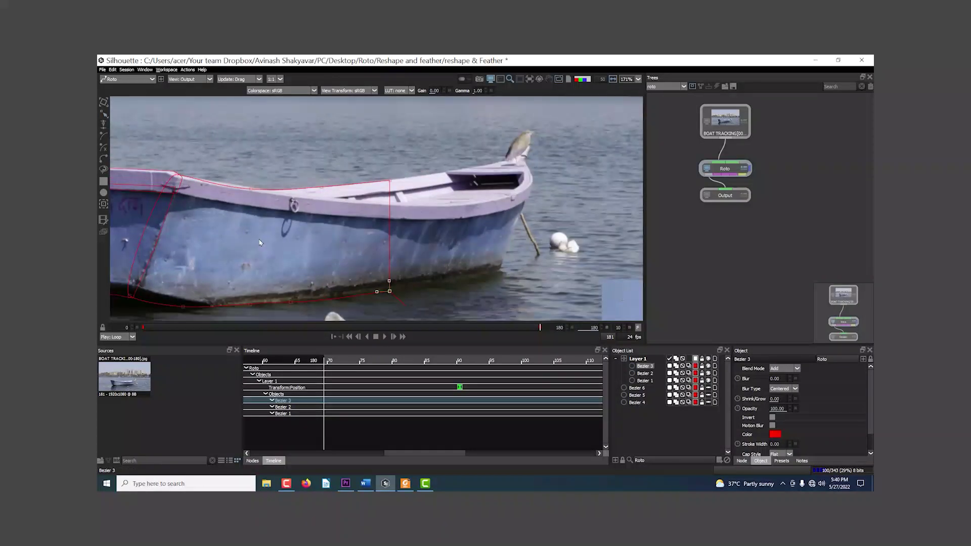
# At frame 90, show only Bezier 1 and shift it onto the stern's light rail
pyautogui.scroll(-1, 260, 243)
pyautogui.click(363, 327)
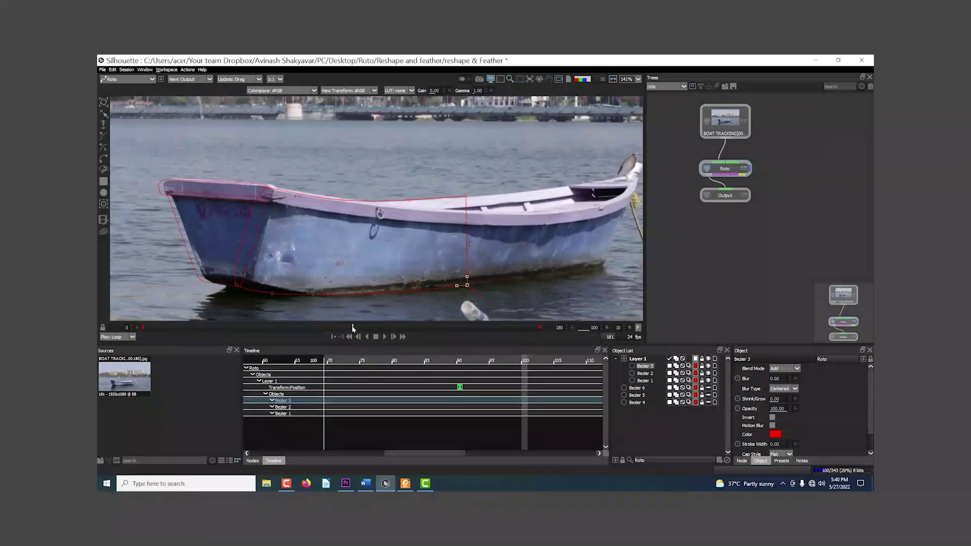
pyautogui.click(330, 328)
pyautogui.scroll(3, 235, 175)
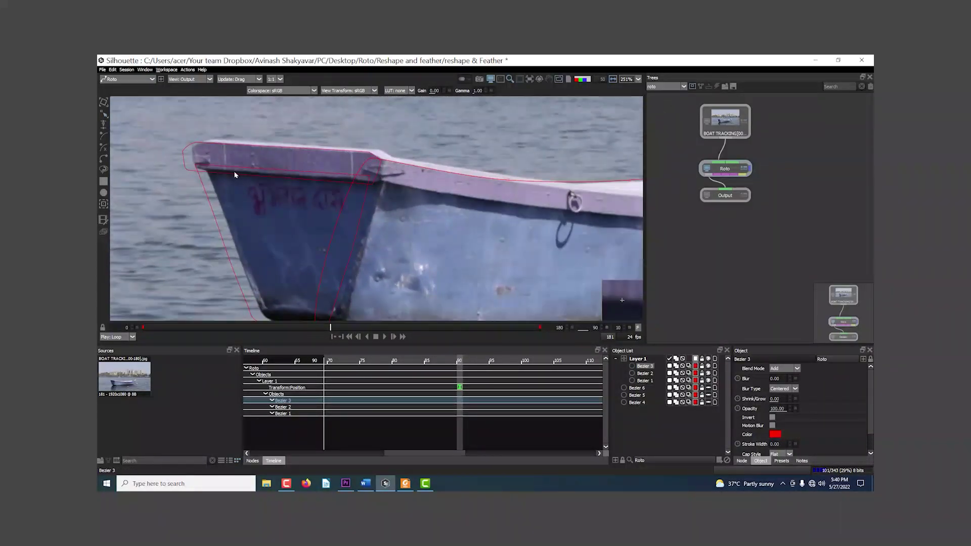
pyautogui.scroll(1, 234, 175)
pyautogui.moveTo(253, 197); pyautogui.dragTo(320, 207)
pyautogui.moveTo(710, 381); pyautogui.dragTo(709, 365)
pyautogui.click(710, 382)
pyautogui.moveTo(341, 198); pyautogui.dragTo(318, 206)
pyautogui.click(369, 217)
# Align Bezier 1 with the stern rail at frames 10, 20, 30 and 60
pyautogui.click(141, 329)
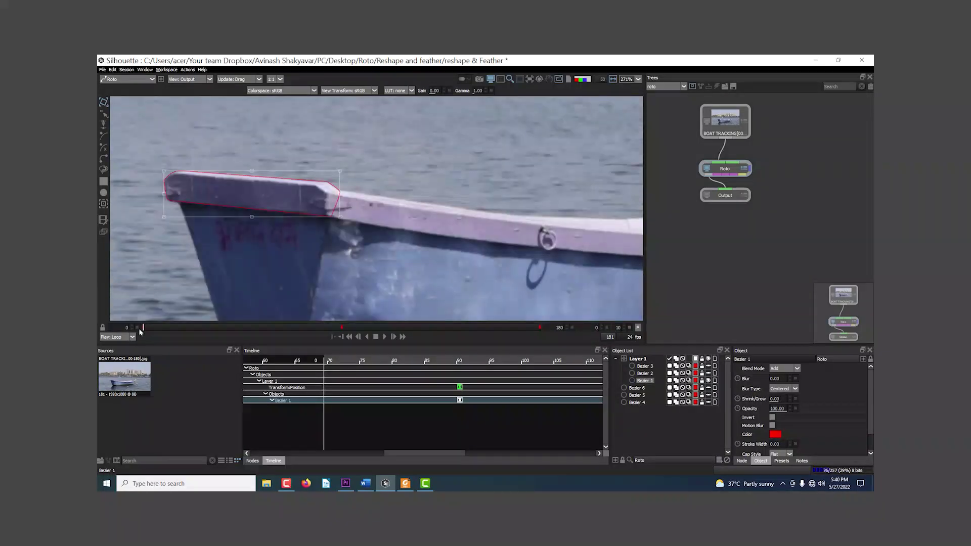
pyautogui.hotkey('shift', 'x')
pyautogui.hotkey('shift', 'x')
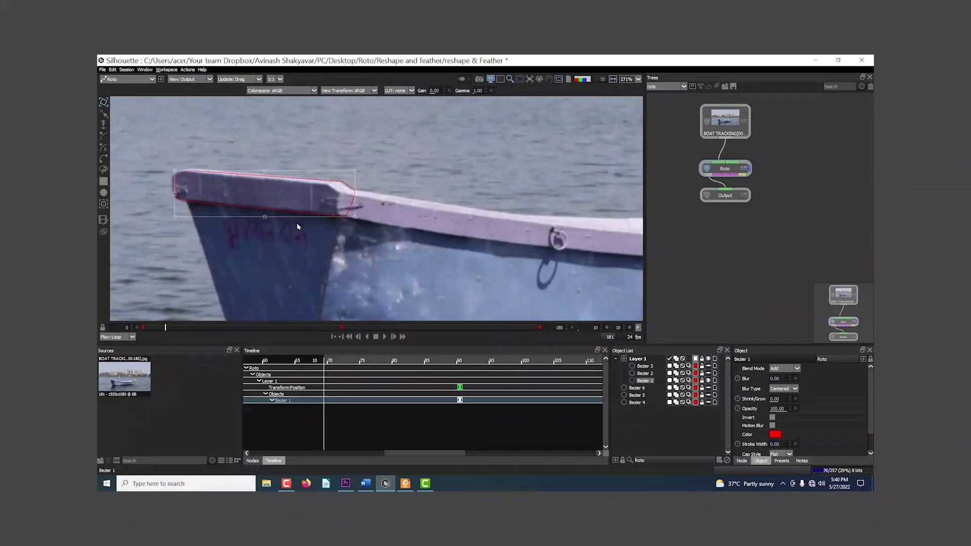
pyautogui.hotkey('shift', 'Right')
pyautogui.hotkey('shift', 'Right')
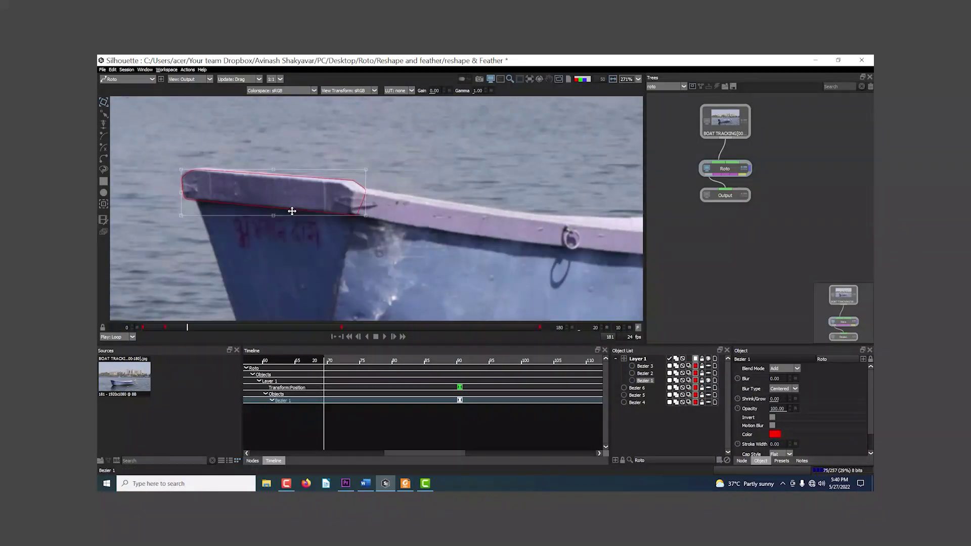
pyautogui.hotkey('shift', 'Left')
pyautogui.hotkey('shift', 'Left')
pyautogui.hotkey('shift', 'Left')
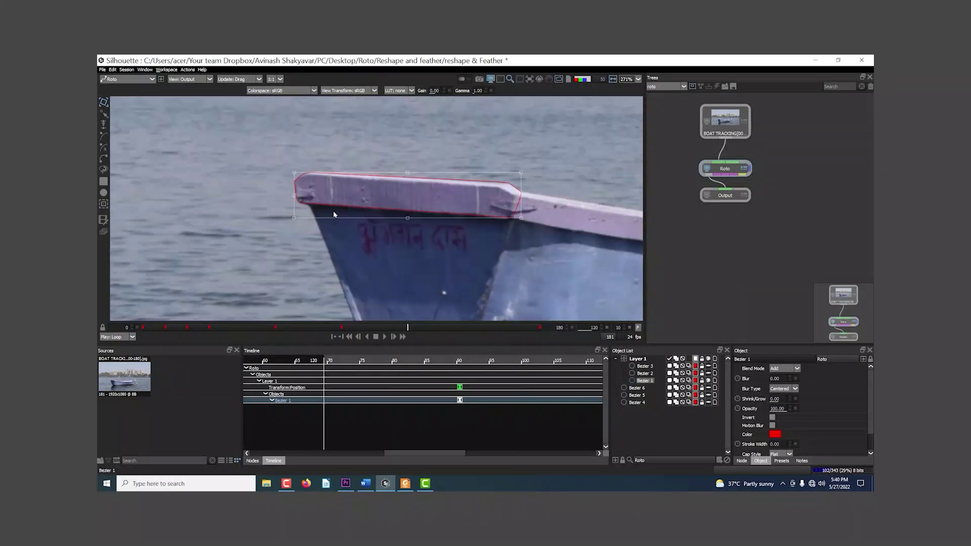
# Step through the clip in 10-frame increments up to frame 150, checking how Bezier 1 follows the rail
pyautogui.hotkey('shift', 'Right')
pyautogui.hotkey('shift', 'Right')
pyautogui.hotkey('shift', 'Right')
pyautogui.hotkey('shift', 'Right')
pyautogui.hotkey('shift', 'Right')
pyautogui.hotkey('shift', 'Right')
pyautogui.hotkey('shift', 'Right')
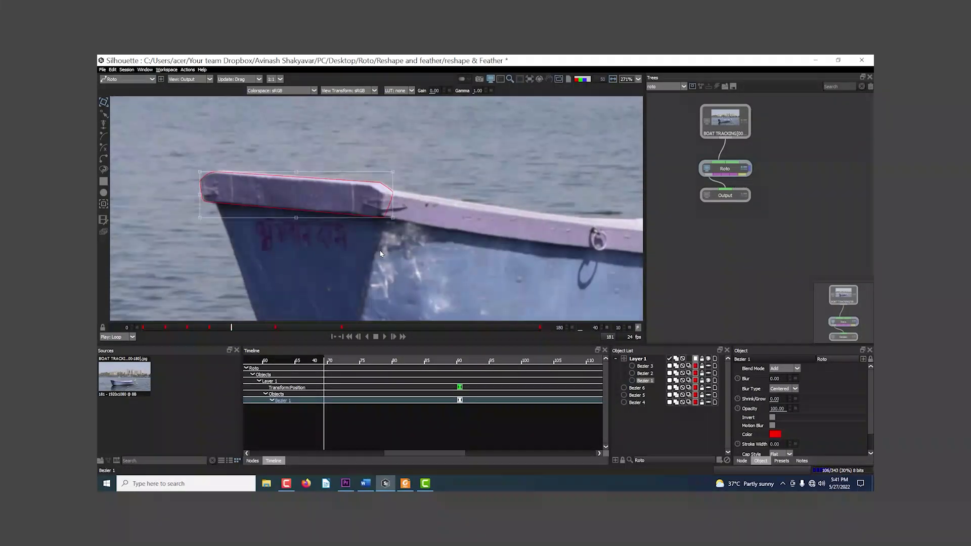
pyautogui.hotkey('shift', 'Right')
pyautogui.hotkey('shift', 'Right')
pyautogui.hotkey('shift', 'Right')
pyautogui.hotkey('shift', 'Right')
pyautogui.hotkey('shift', 'Right')
pyautogui.hotkey('shift', 'Right')
pyautogui.hotkey('shift', 'Right')
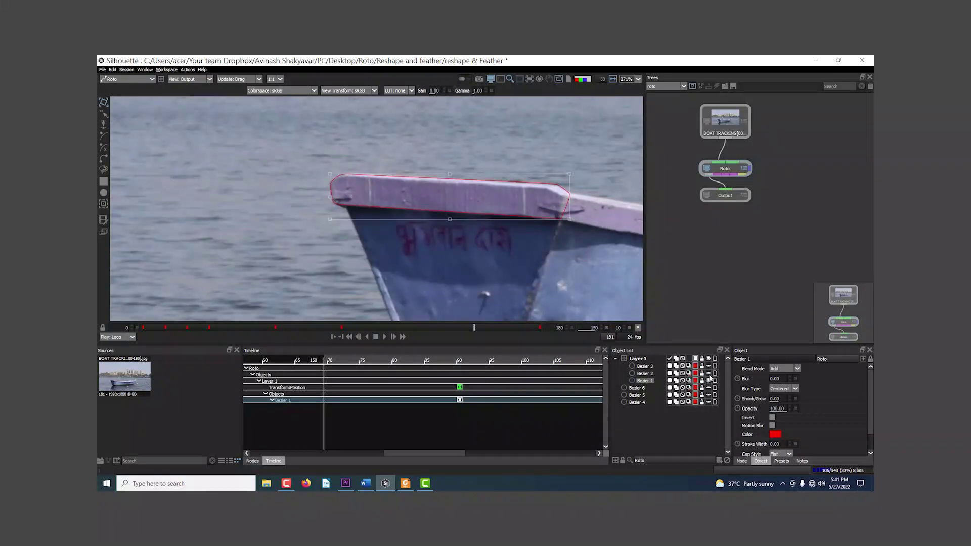
# Return to frame 0 in 10-frame increments and show and select Bezier 2 on the stern panel
pyautogui.hotkey('shift', 'Left')
pyautogui.hotkey('shift', 'Left')
pyautogui.hotkey('shift', 'Left')
pyautogui.hotkey('shift', 'Left')
pyautogui.hotkey('shift', 'Left')
pyautogui.hotkey('shift', 'Left')
pyautogui.hotkey('shift', 'Left')
pyautogui.hotkey('shift', 'Left')
pyautogui.hotkey('shift', 'Left')
pyautogui.hotkey('shift', 'Left')
pyautogui.hotkey('shift', 'Left')
pyautogui.hotkey('shift', 'Left')
pyautogui.hotkey('shift', 'Left')
pyautogui.hotkey('shift', 'Left')
pyautogui.hotkey('shift', 'Left')
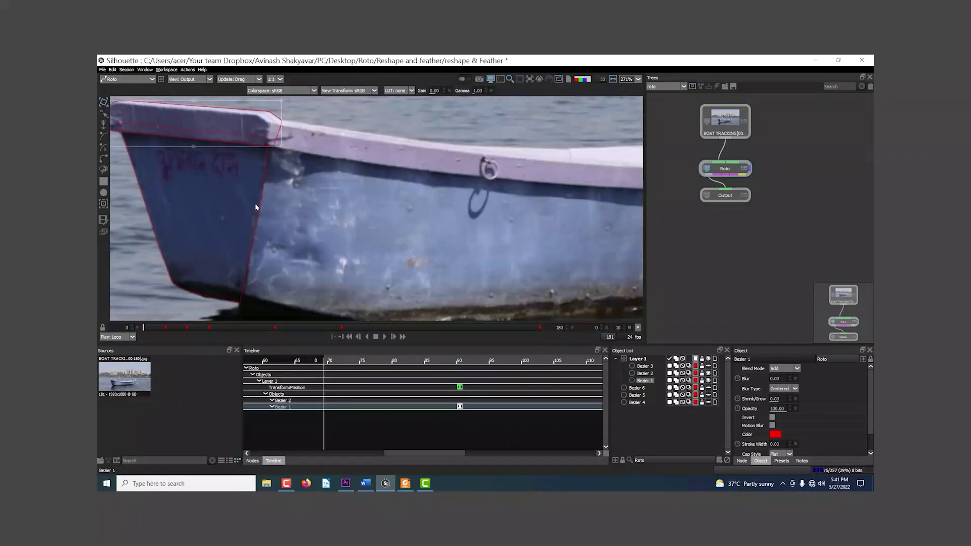
pyautogui.click(256, 208)
# Align Bezier 2 with the blue stern panel at frames 10, 40, 50, 60 and 90
pyautogui.hotkey('shift', 'Right')
pyautogui.moveTo(327, 248); pyautogui.dragTo(325, 249)
pyautogui.hotkey('shift', 'Right')
pyautogui.hotkey('shift', 'Right')
pyautogui.hotkey('shift', 'Right')
pyautogui.hotkey('shift', 'Right')
pyautogui.hotkey('shift', 'Left')
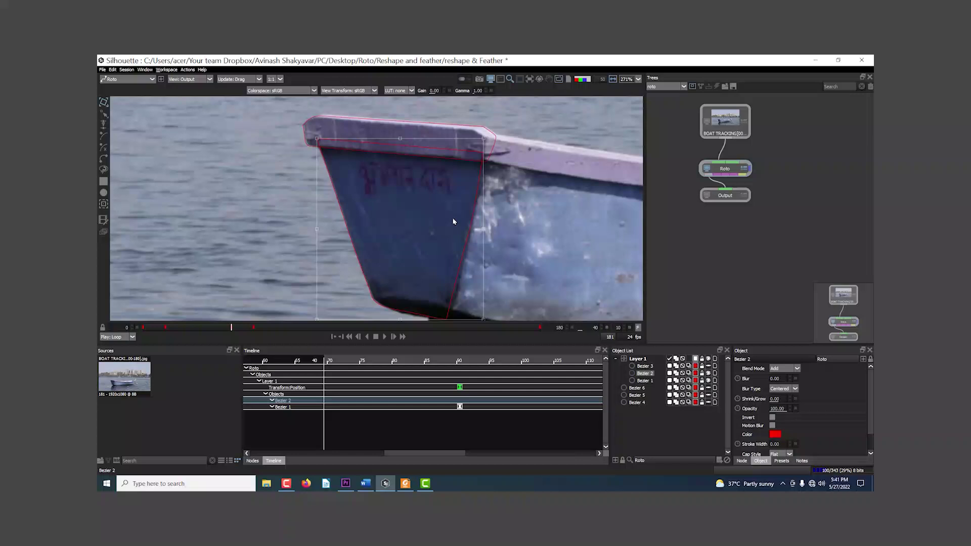
pyautogui.hotkey('shift', 'Right')
pyautogui.hotkey('shift', 'Right')
pyautogui.hotkey('shift', 'Right')
pyautogui.hotkey('shift', 'Right')
pyautogui.hotkey('shift', 'Right')
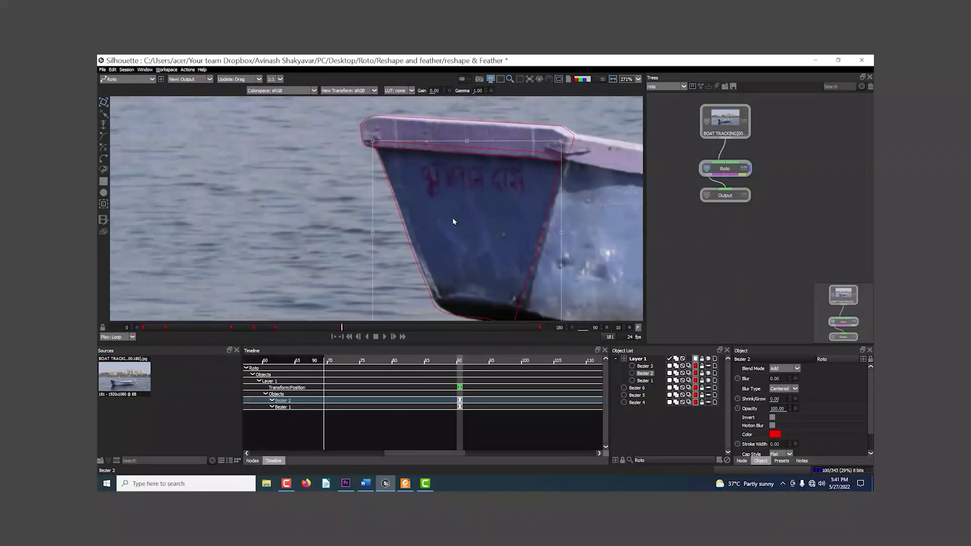
# Step on through the clip to frame 140, checking how Bezier 2 follows the stern panel
pyautogui.hotkey('shift', 'Right')
pyautogui.hotkey('shift', 'Right')
pyautogui.hotkey('shift', 'Right')
pyautogui.hotkey('shift', 'Right')
pyautogui.hotkey('shift', 'Right')
pyautogui.hotkey('shift', 'Right')
pyautogui.hotkey('shift', 'Right')
pyautogui.hotkey('shift', 'Right')
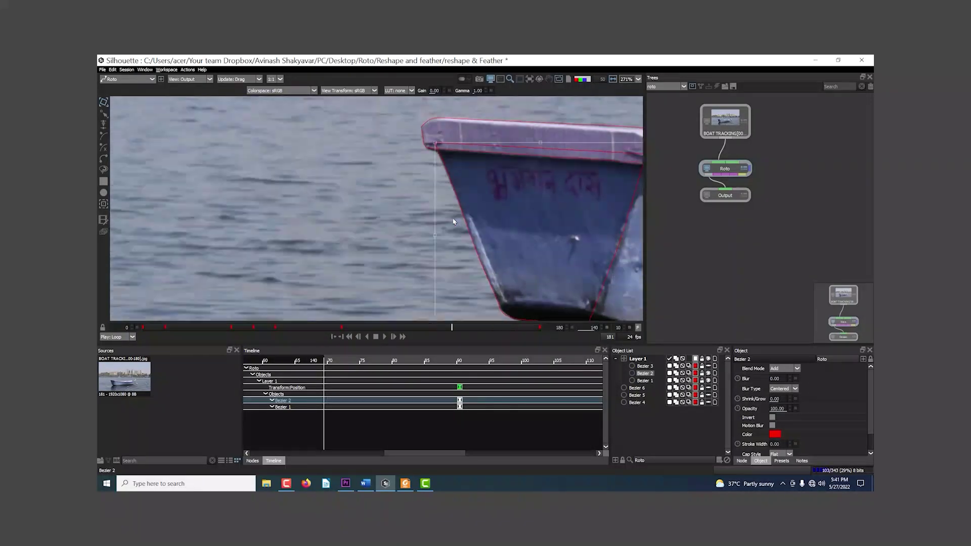
# Show and select Bezier 3 at frame 0 and advance in 10-frame increments to frame 60
pyautogui.press('Home')
pyautogui.click(645, 367)
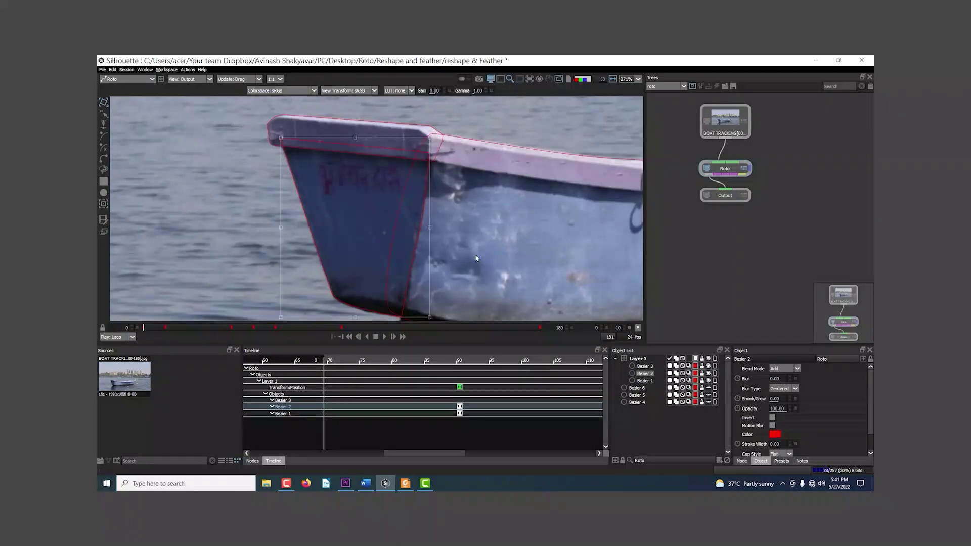
pyautogui.scroll(-1, 353, 114)
pyautogui.moveTo(353, 114); pyautogui.dragTo(174, 109)
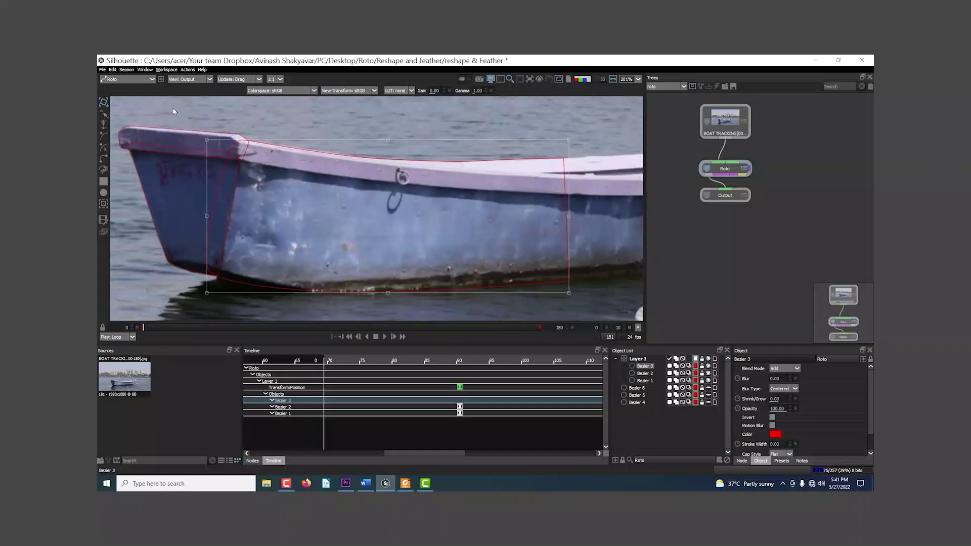
pyautogui.hotkey('shift', 'Right')
pyautogui.hotkey('shift', 'Right')
pyautogui.hotkey('shift', 'Right')
pyautogui.hotkey('shift', 'Right')
pyautogui.hotkey('shift', 'Right')
pyautogui.hotkey('shift', 'Right')
# At frame 60, reshape the upper points of Bezier 3 to follow the boat's rim
pyautogui.scroll(2, 354, 150)
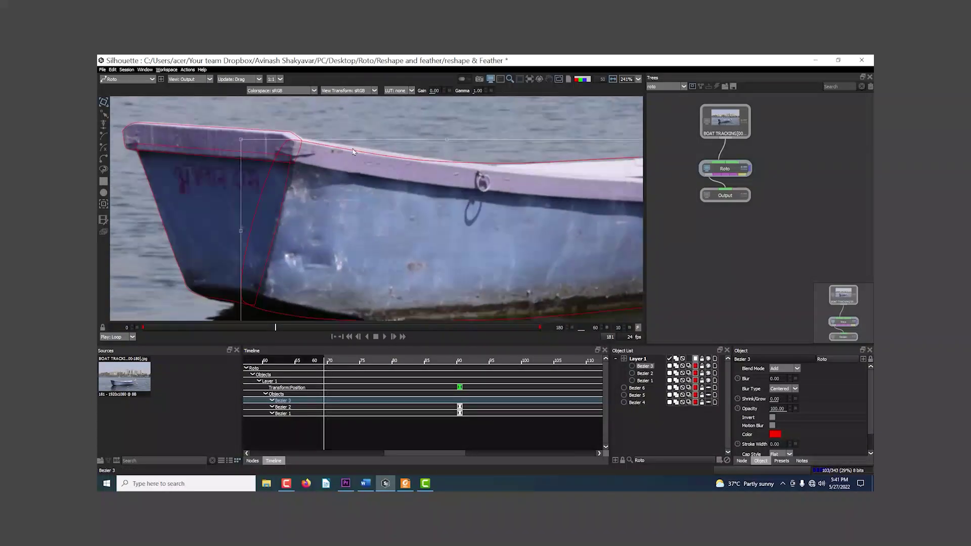
pyautogui.click(104, 116)
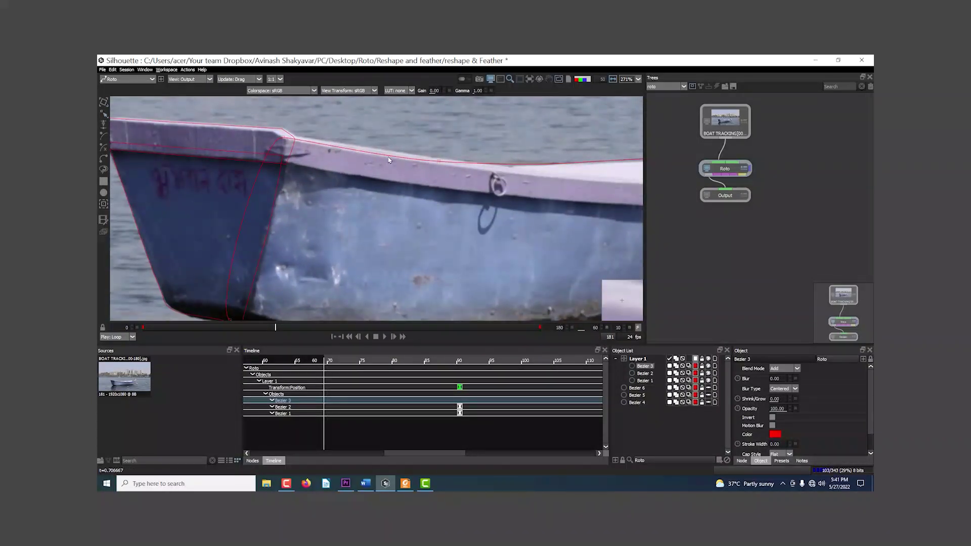
pyautogui.keyDown('ctrl'); pyautogui.click(435, 161); pyautogui.keyUp('ctrl')
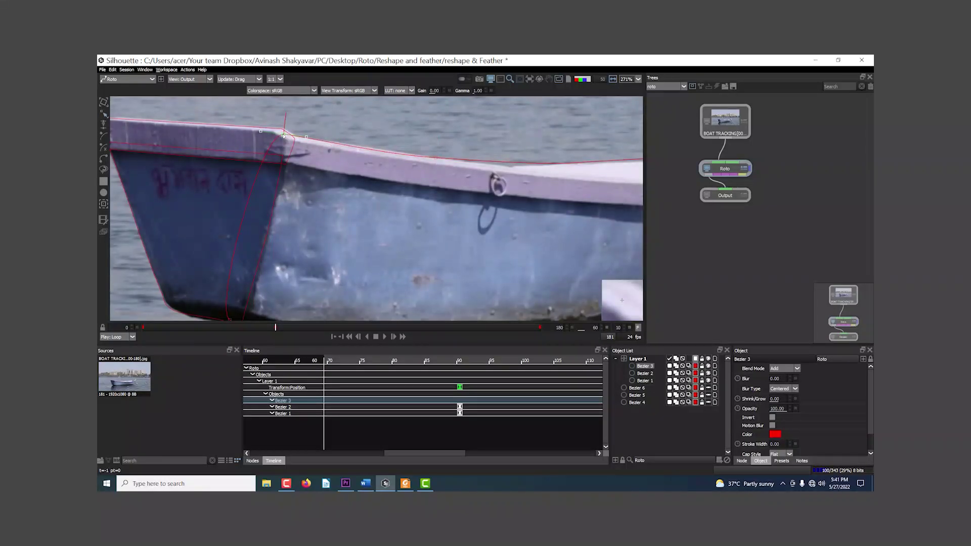
pyautogui.scroll(-1, 434, 200)
pyautogui.scroll(1, 550, 174)
pyautogui.keyDown('ctrl'); pyautogui.click(561, 168); pyautogui.keyUp('ctrl')
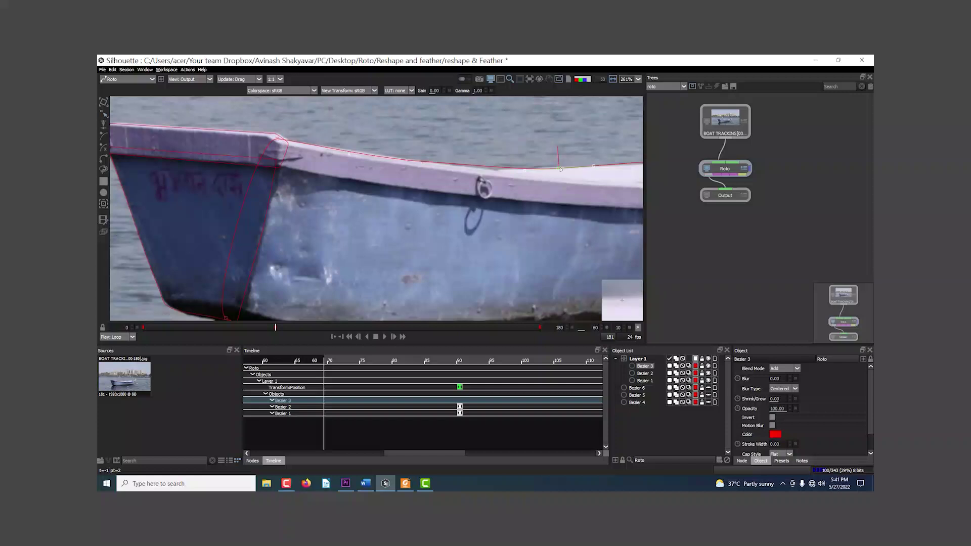
pyautogui.moveTo(527, 176); pyautogui.dragTo(506, 178)
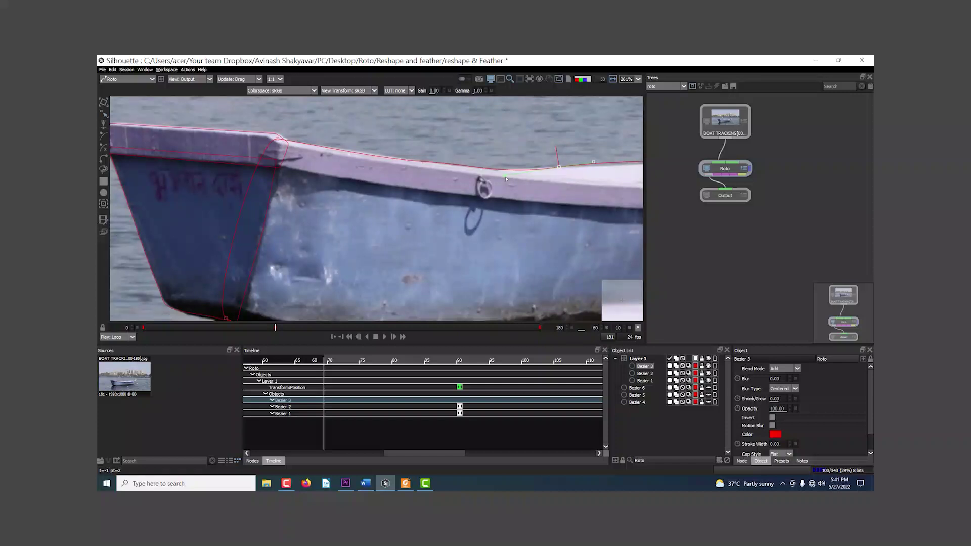
pyautogui.click(426, 162)
# At frame 90, adjust the upper edge point of Bezier 3 to fit the boat's rim
pyautogui.scroll(-1, 377, 158)
pyautogui.press('x')
pyautogui.press('x')
pyautogui.press('x')
pyautogui.press('x')
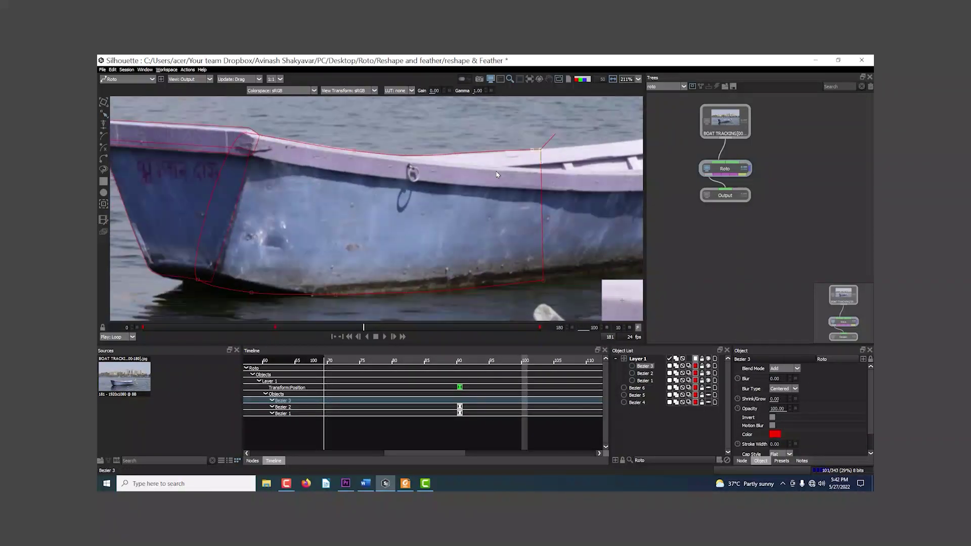
pyautogui.press('z')
pyautogui.moveTo(354, 151); pyautogui.dragTo(343, 149)
# At frame 170, correct the upper edge point of Bezier 3 along the boat's rim
pyautogui.press('x')
pyautogui.press('x')
pyautogui.press('x')
pyautogui.press('x')
pyautogui.press('x')
pyautogui.press('x')
pyautogui.press('x')
pyautogui.press('x')
pyautogui.click(434, 152)
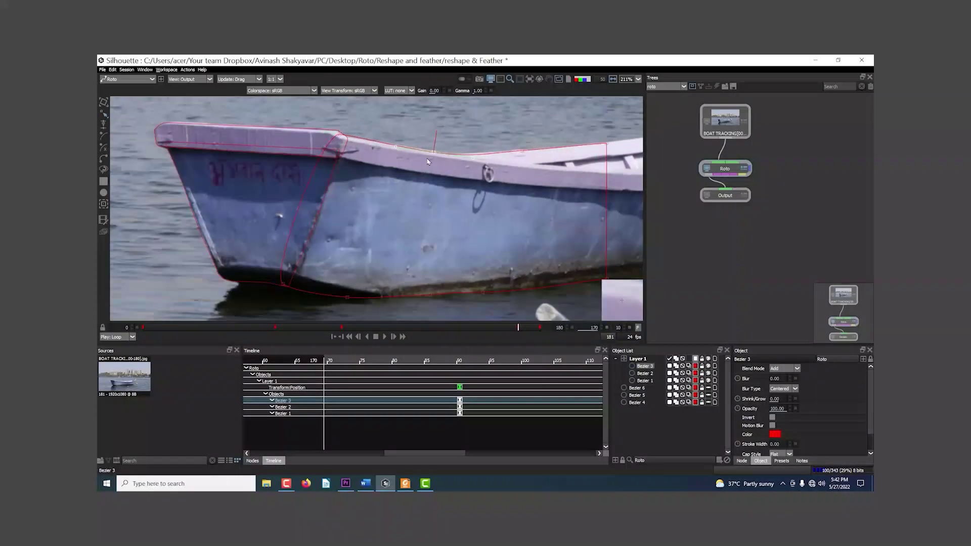
# Check Bezier 3's upper edge at other frames and scrub the clip back to frame 0
pyautogui.hotkey('shift', 'Right')
pyautogui.scroll(2, 416, 162)
pyautogui.hotkey('shift', 'Right')
pyautogui.hotkey('shift', 'Right')
pyautogui.scroll(-3, 437, 253)
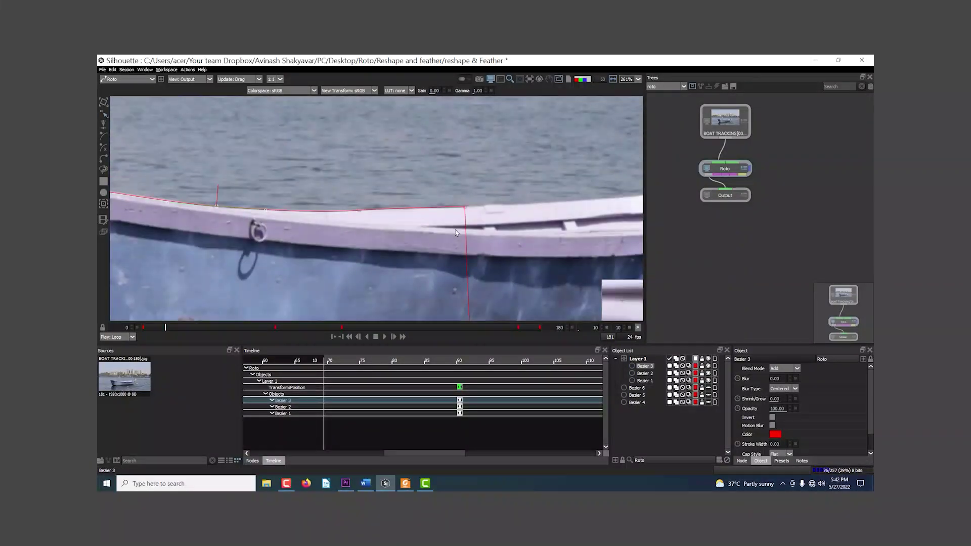
pyautogui.moveTo(436, 326); pyautogui.dragTo(144, 329)
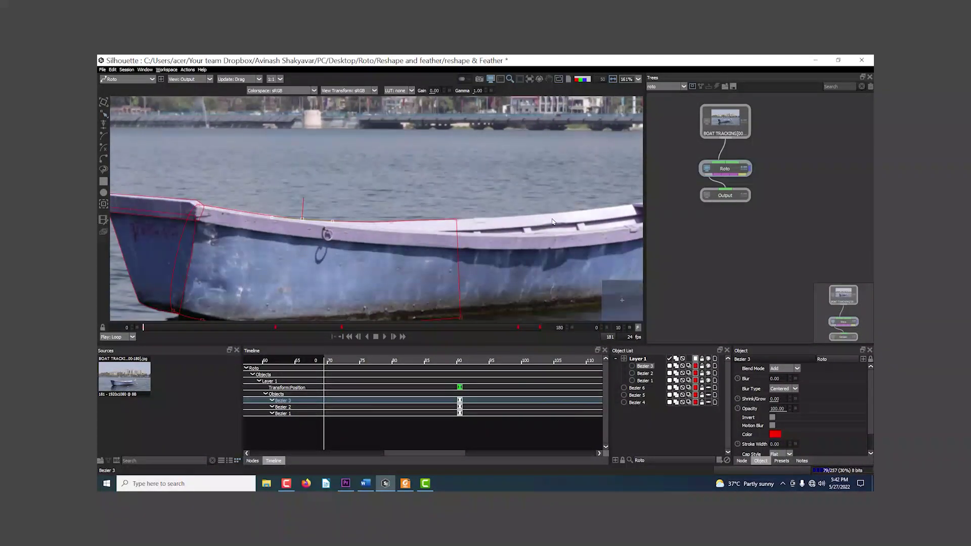
# Collapse and hide Layer 1 and group Bezier 4, Bezier 5 and Bezier 6 into a new Layer 2
pyautogui.click(616, 359)
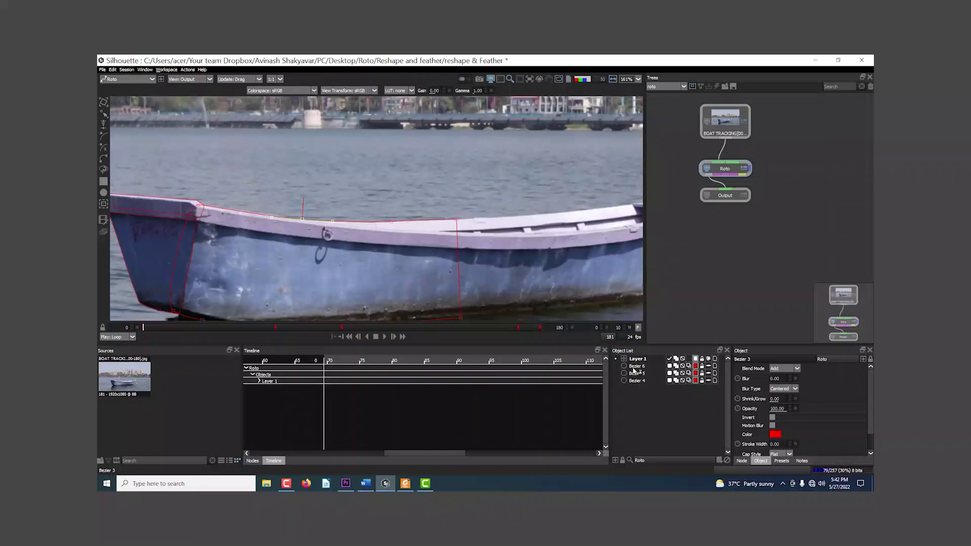
pyautogui.click(708, 359)
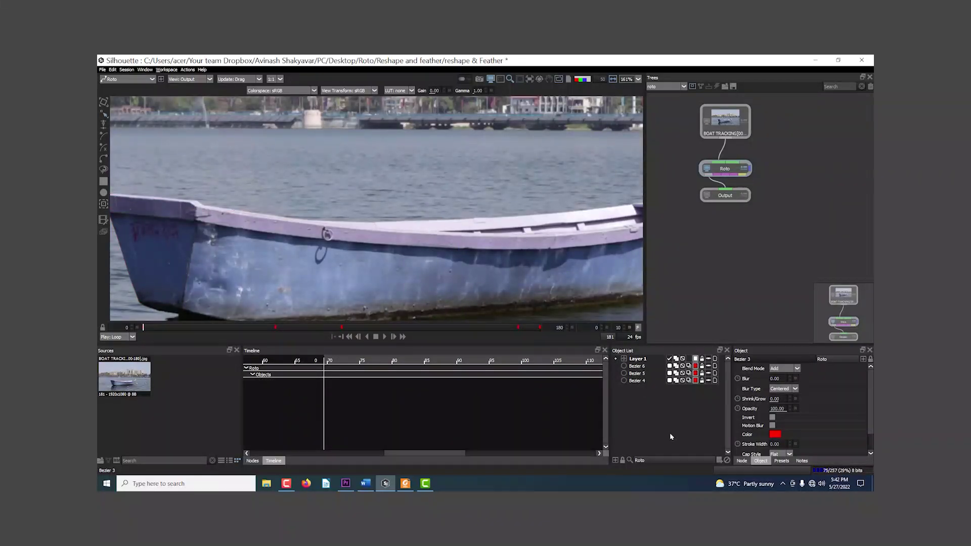
pyautogui.click(719, 461)
pyautogui.click(638, 374)
pyautogui.keyDown('shift'); pyautogui.click(639, 389); pyautogui.keyUp('shift')
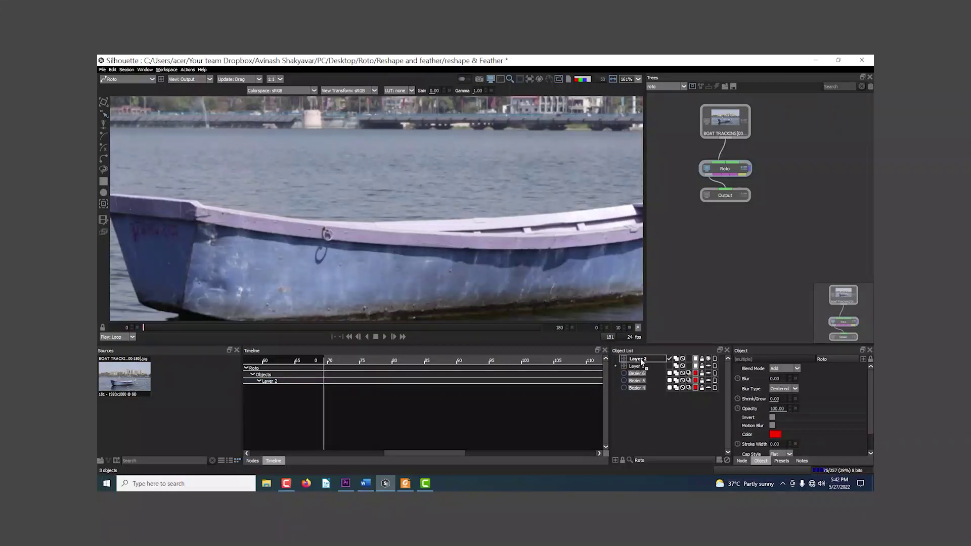
pyautogui.moveTo(642, 362); pyautogui.dragTo(640, 360)
# Show Bezier 4, Bezier 5 and Bezier 6 over the boat's bow and clear the selection
pyautogui.scroll(-3, 361, 213)
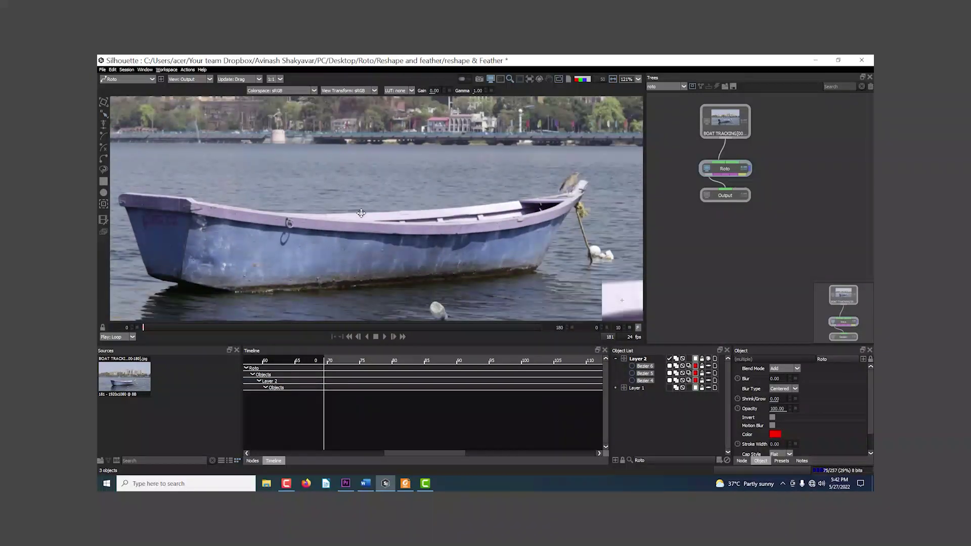
pyautogui.moveTo(361, 213); pyautogui.dragTo(246, 214)
pyautogui.click(708, 373)
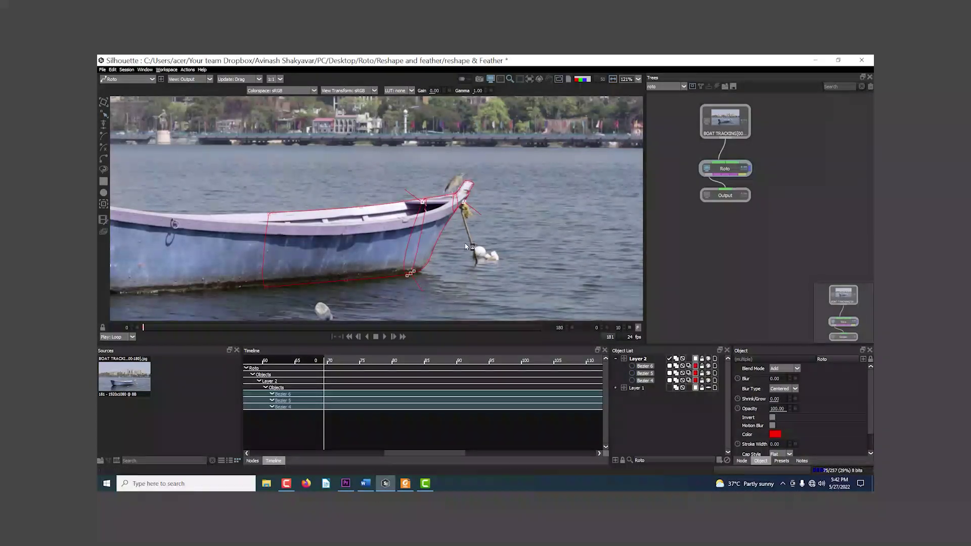
pyautogui.click(631, 413)
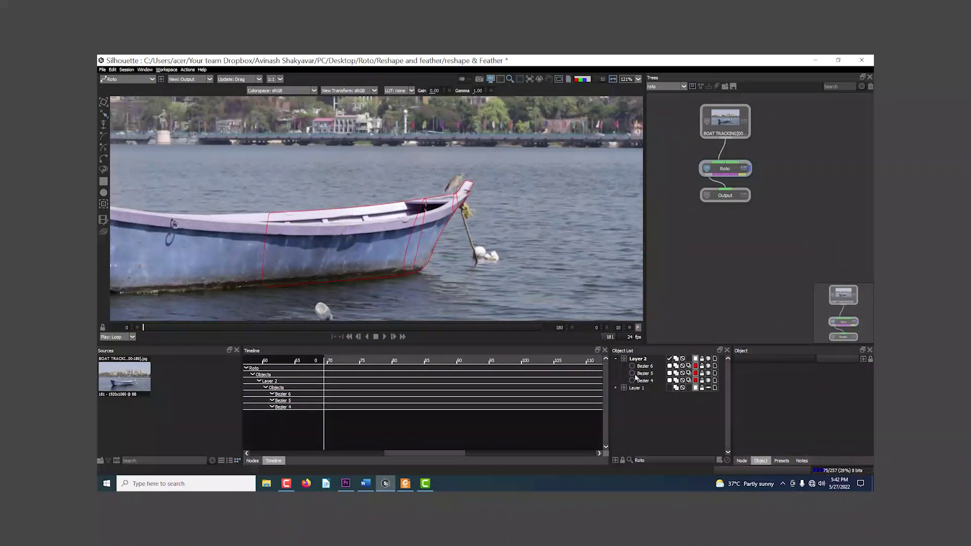
# Select Layer 2 with the Transform tool and move its pivot onto the hull near the bow
pyautogui.click(638, 360)
pyautogui.moveTo(354, 228); pyautogui.dragTo(386, 239)
pyautogui.click(104, 102)
pyautogui.moveTo(296, 142); pyautogui.dragTo(434, 242)
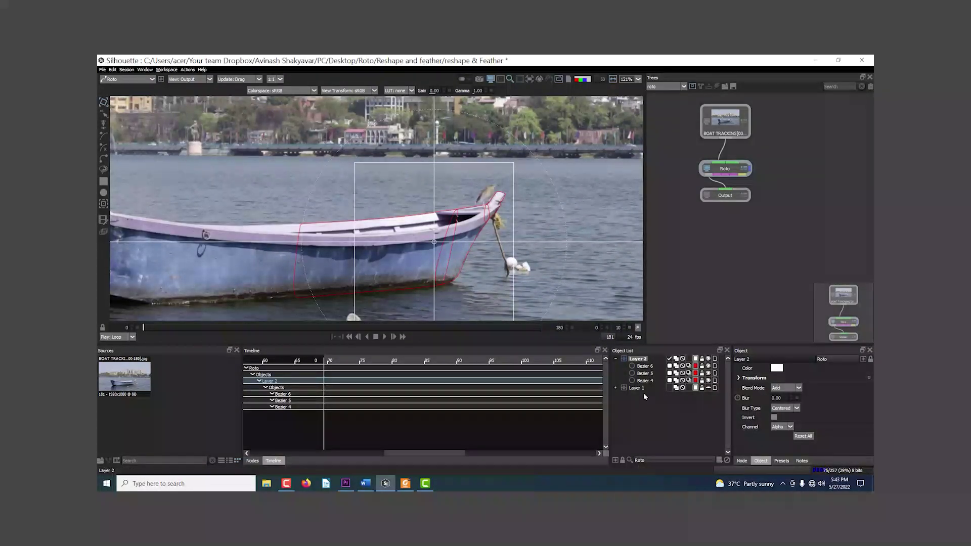
pyautogui.click(669, 422)
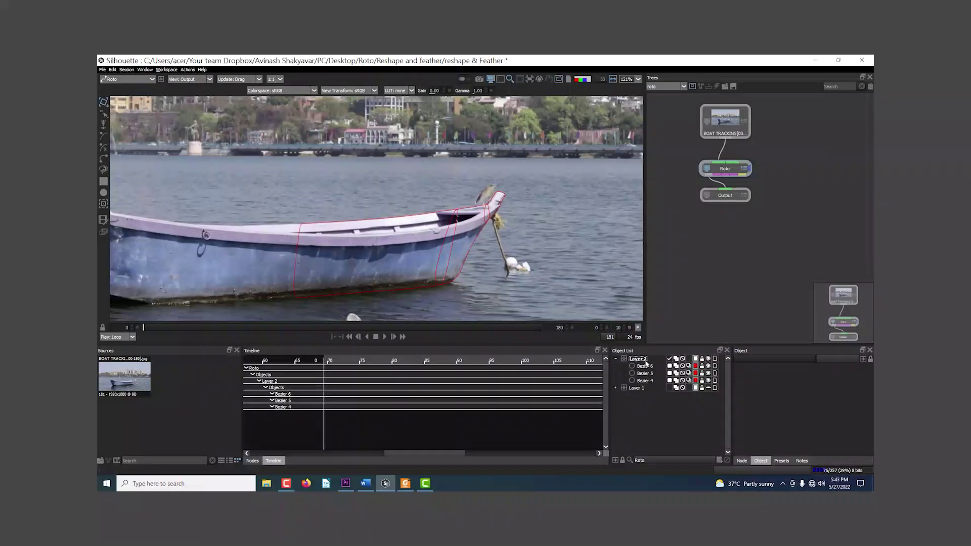
pyautogui.click(639, 359)
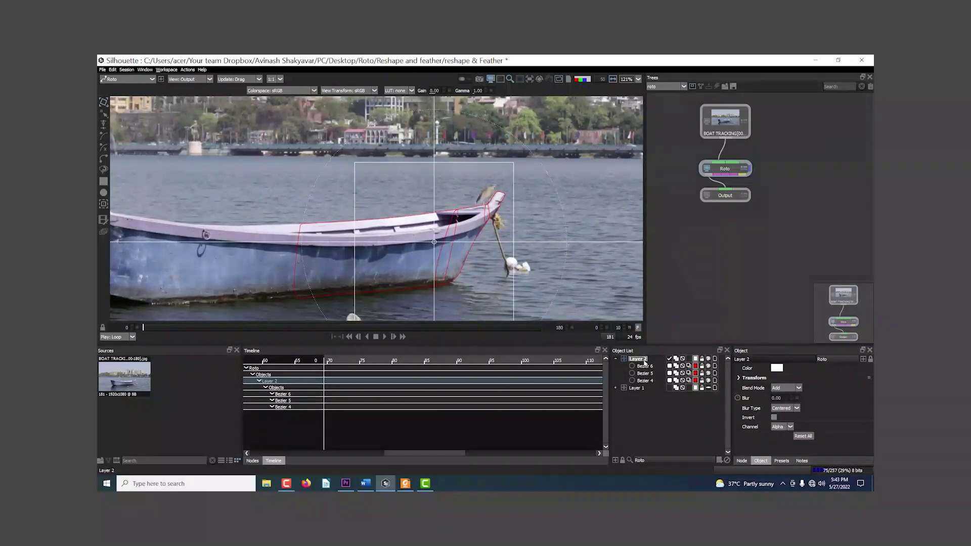
# Enable keyframing of Layer 2's Position at frame 0, and shift the layer slightly toward the stern at frame 180
pyautogui.click(738, 378)
pyautogui.click(744, 398)
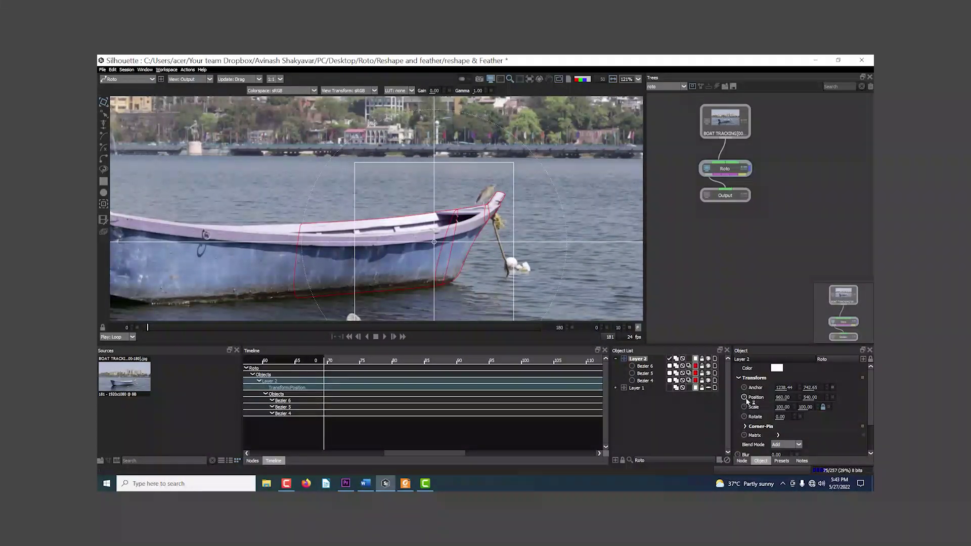
pyautogui.moveTo(157, 328); pyautogui.dragTo(592, 331)
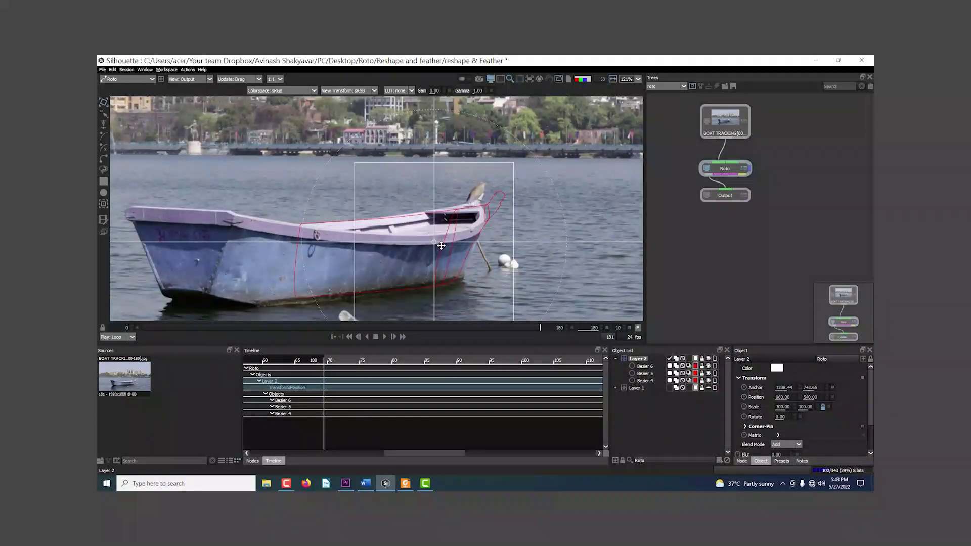
pyautogui.moveTo(438, 243); pyautogui.dragTo(431, 244)
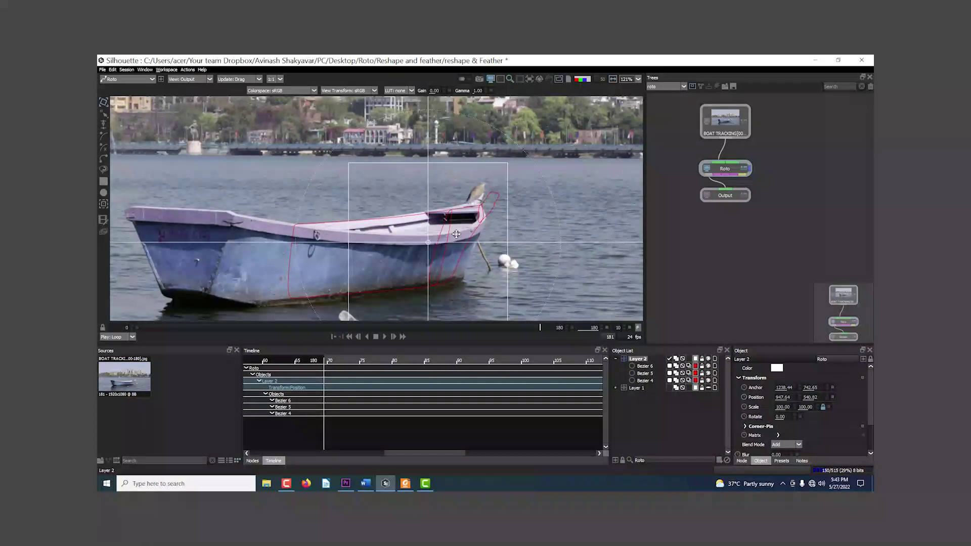
# Reposition Layer 2 toward the bow at frame 180, to about X 977, and scrub the clip to check its motion
pyautogui.moveTo(539, 327); pyautogui.dragTo(583, 347)
pyautogui.moveTo(430, 247); pyautogui.dragTo(445, 246)
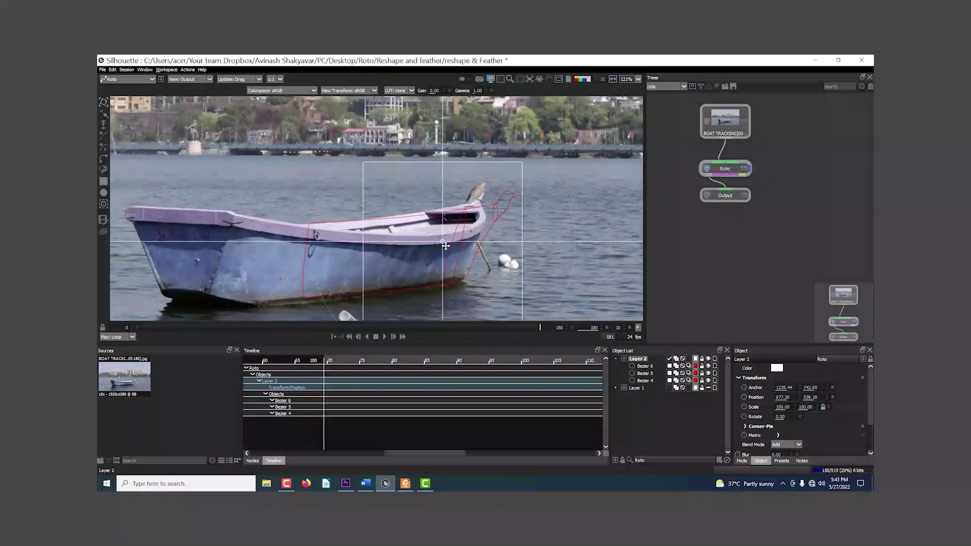
pyautogui.moveTo(510, 327); pyautogui.dragTo(597, 330)
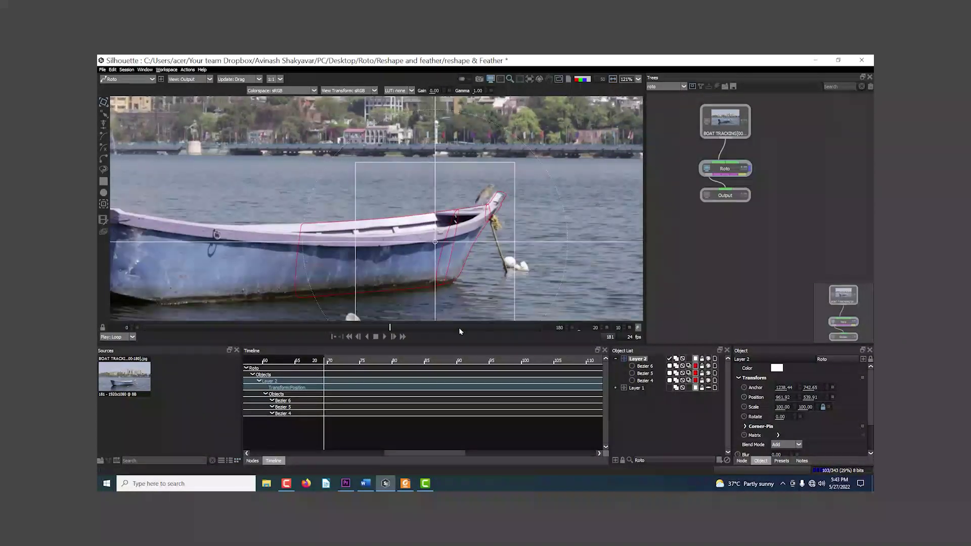
# Deselect Layer 2 and hide Bezier 4, Bezier 5 and Bezier 6 from the viewer
pyautogui.click(650, 416)
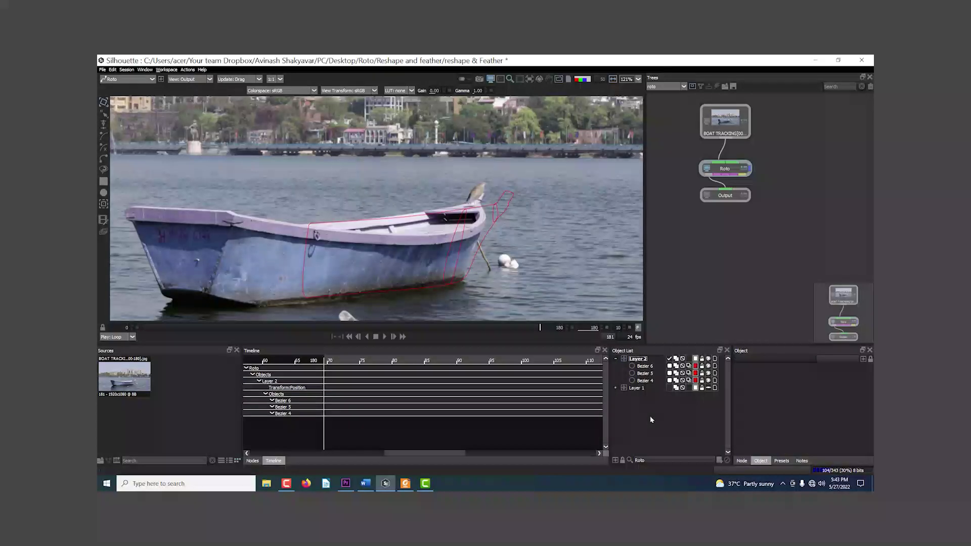
pyautogui.click(646, 381)
pyautogui.scroll(3, 566, 258)
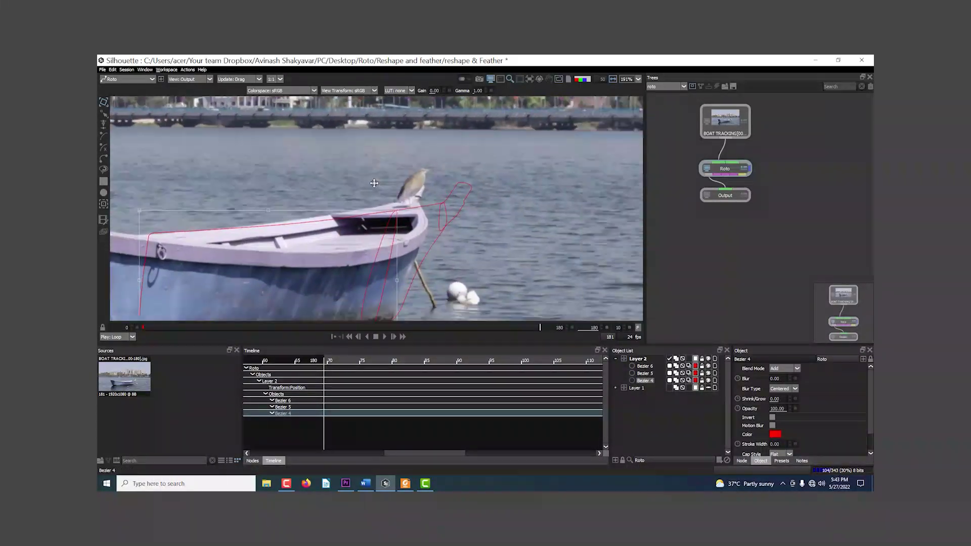
pyautogui.click(708, 367)
pyautogui.click(709, 374)
pyautogui.click(709, 381)
pyautogui.moveTo(394, 231); pyautogui.dragTo(576, 231)
pyautogui.click(657, 433)
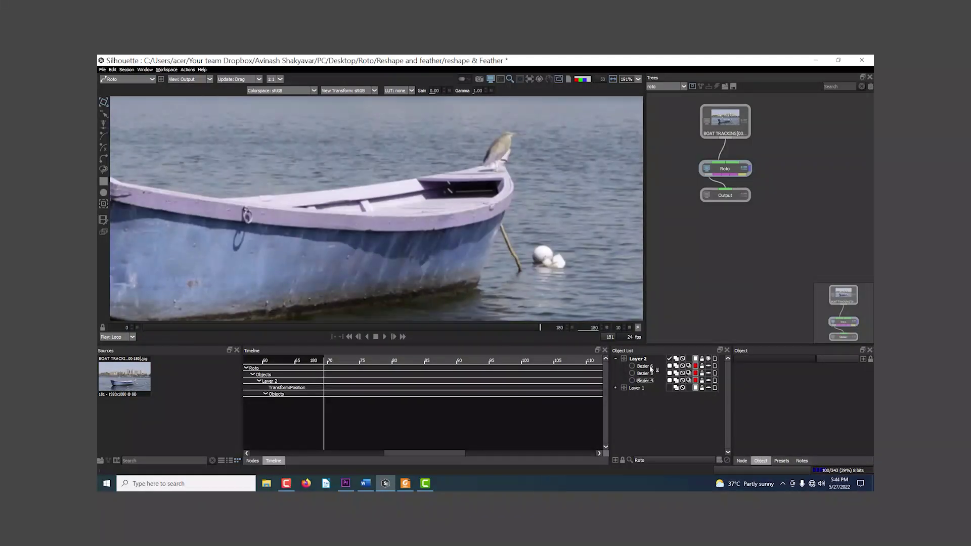
# Show and select only Bezier 6, compare it at frames 0 and 180, and move it onto the bow tip at frame 180
pyautogui.click(651, 367)
pyautogui.click(708, 367)
pyautogui.scroll(1, 307, 311)
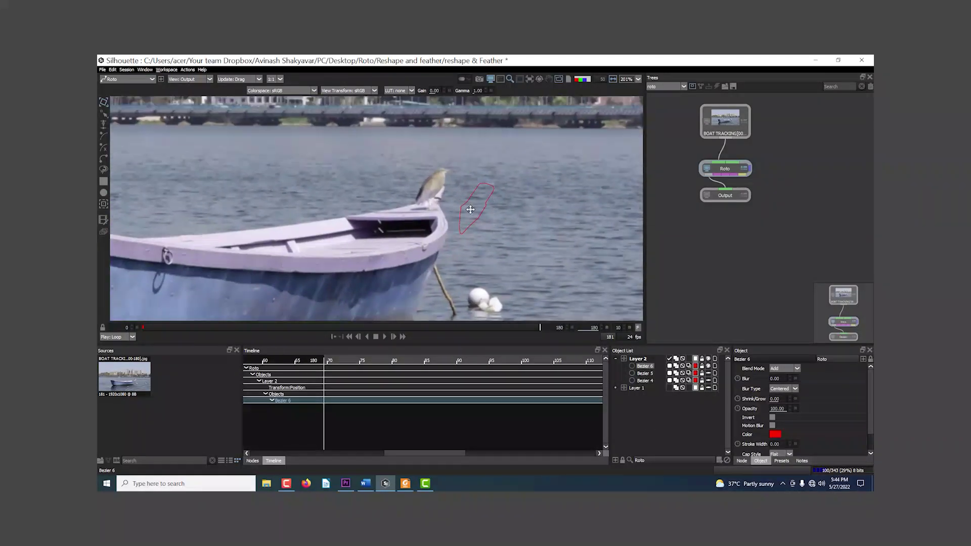
pyautogui.moveTo(270, 332); pyautogui.dragTo(123, 339)
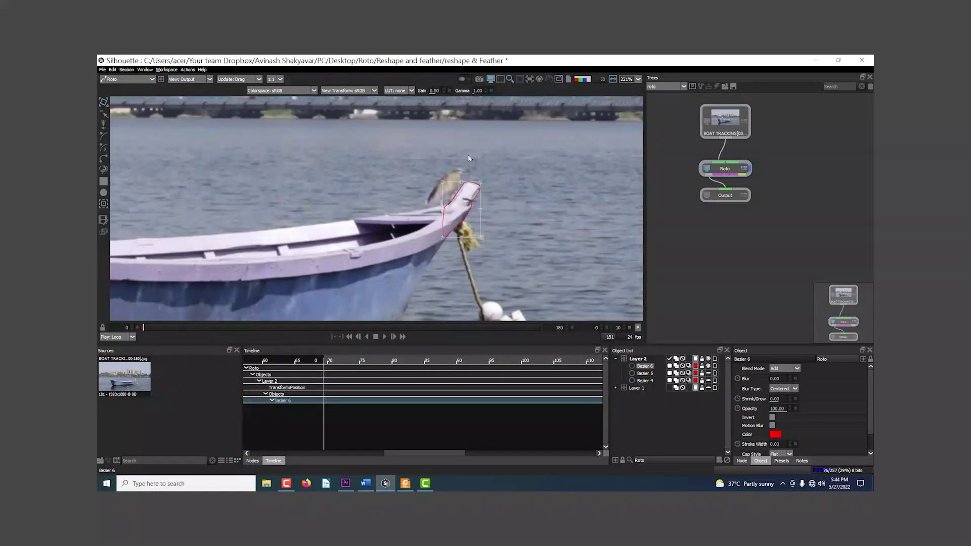
pyautogui.scroll(3, 495, 216)
pyautogui.click(539, 327)
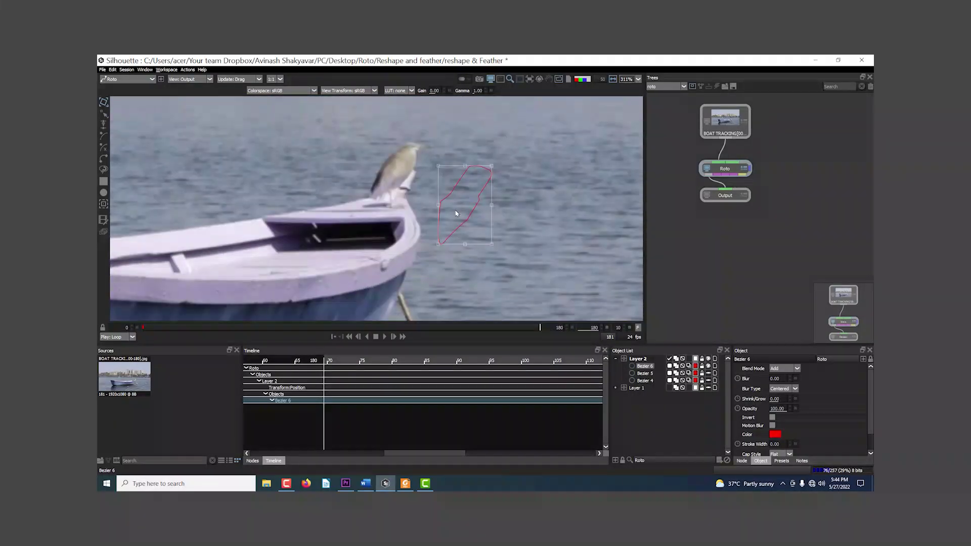
pyautogui.moveTo(471, 217); pyautogui.dragTo(396, 217)
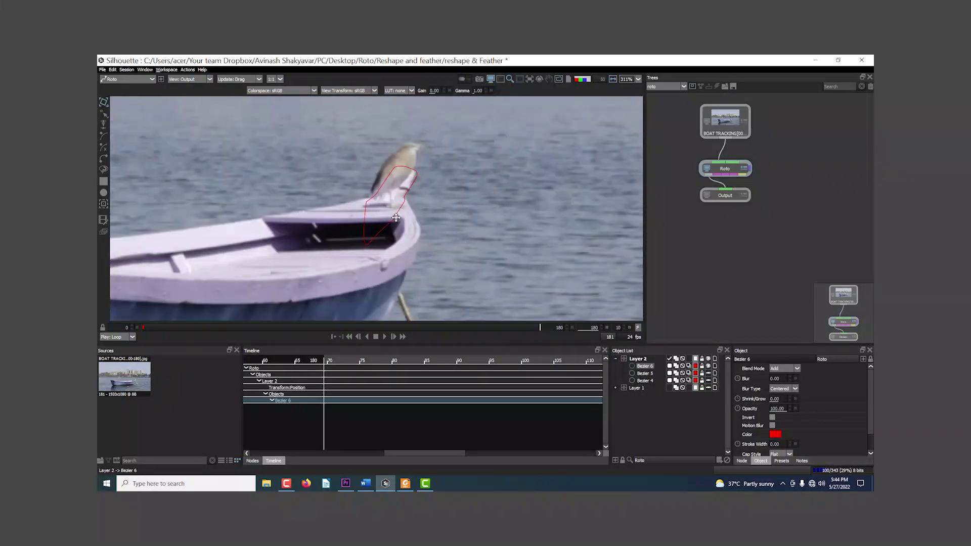
# Step forward from frame 0 in ten-frame increments and reshape Bezier 6's lower edge to the bow at frames 20 and 60
pyautogui.moveTo(526, 329); pyautogui.dragTo(98, 335)
pyautogui.press('x')
pyautogui.press('x')
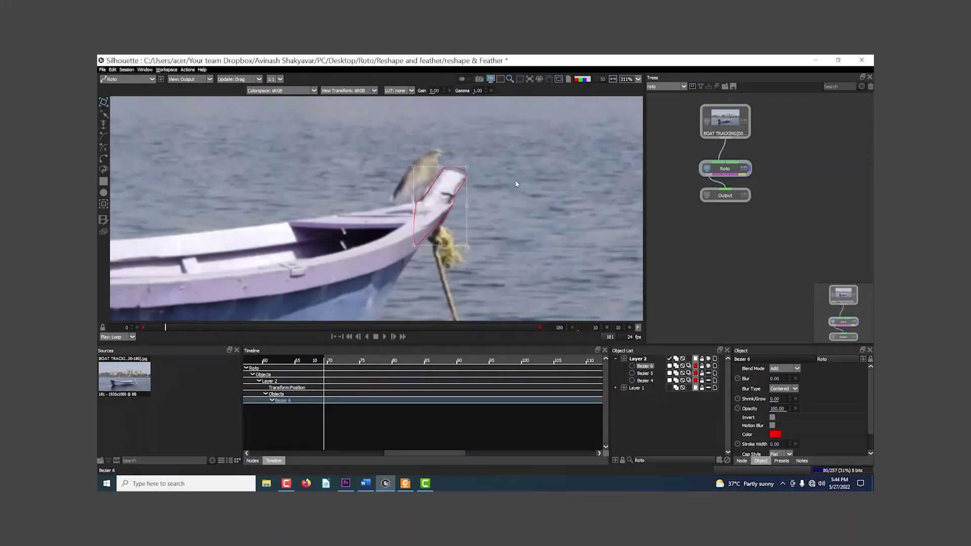
pyautogui.scroll(3, 501, 198)
pyautogui.click(105, 114)
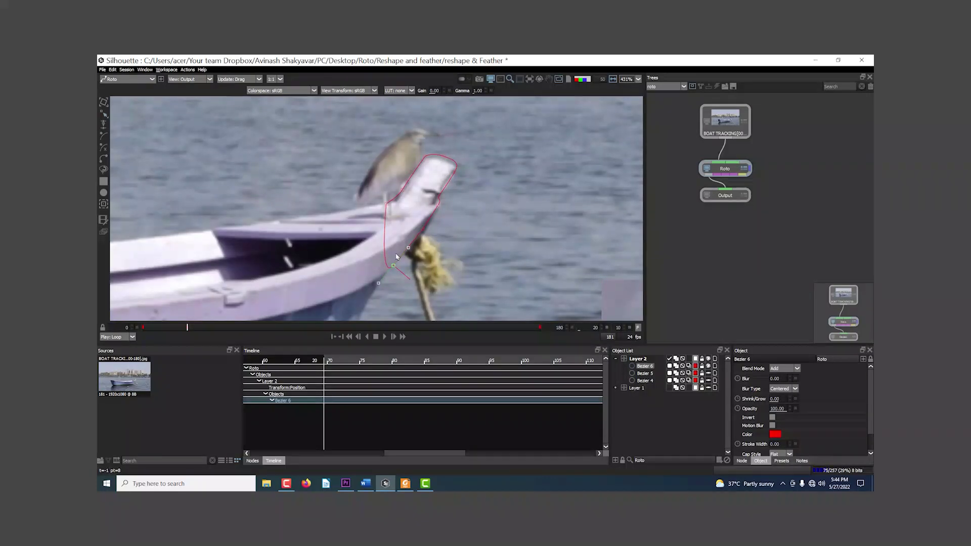
pyautogui.press('x')
pyautogui.press('x')
pyautogui.press('x')
pyautogui.press('x')
pyautogui.moveTo(378, 267); pyautogui.dragTo(380, 299)
# Reshape Bezier 6's points along the bow rim at frames 70, 90, 110 and 130
pyautogui.press('x')
pyautogui.press('x')
pyautogui.press('x')
pyautogui.press('x')
pyautogui.press('x')
pyautogui.press('x')
pyautogui.press('x')
pyautogui.moveTo(390, 244); pyautogui.dragTo(393, 259)
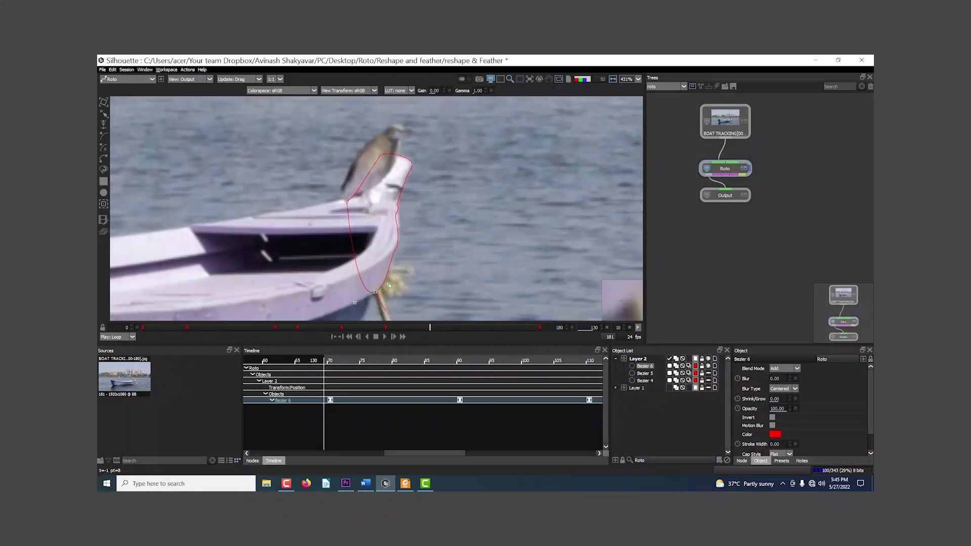
# Maximize the viewer, refit Bezier 6's outer edge at frames 140 and 150, and reset the control point on the rim's curve
pyautogui.scroll(1, 437, 209)
pyautogui.press('`')
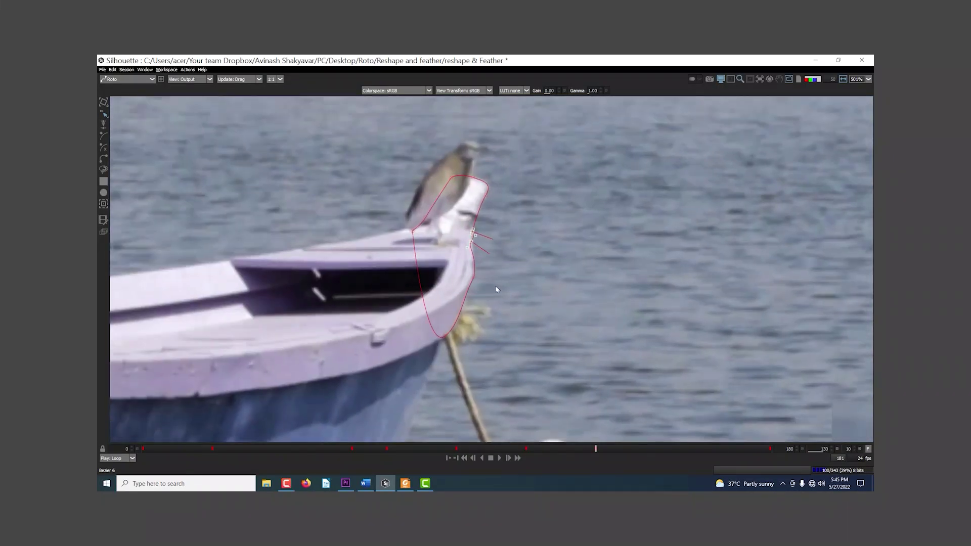
pyautogui.moveTo(463, 280); pyautogui.dragTo(473, 288)
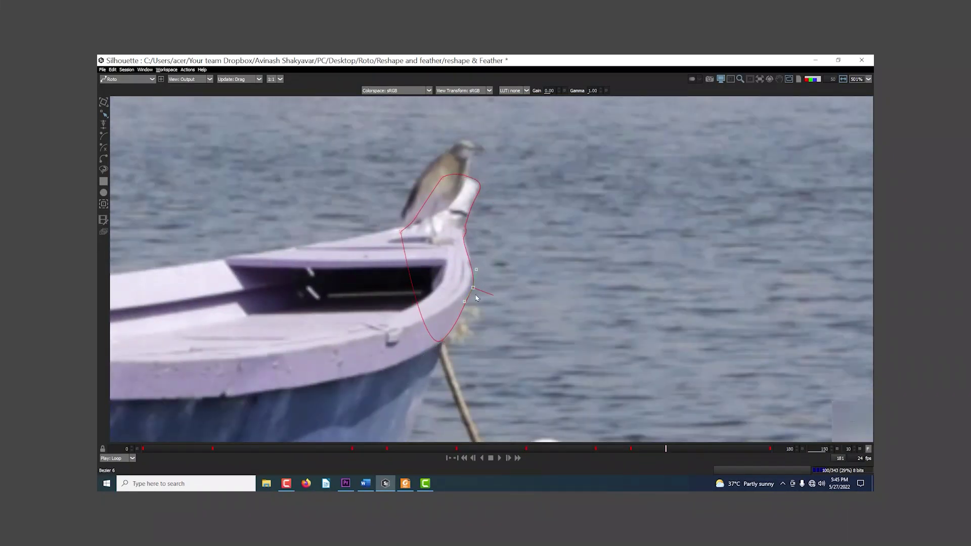
pyautogui.rightClick(475, 291)
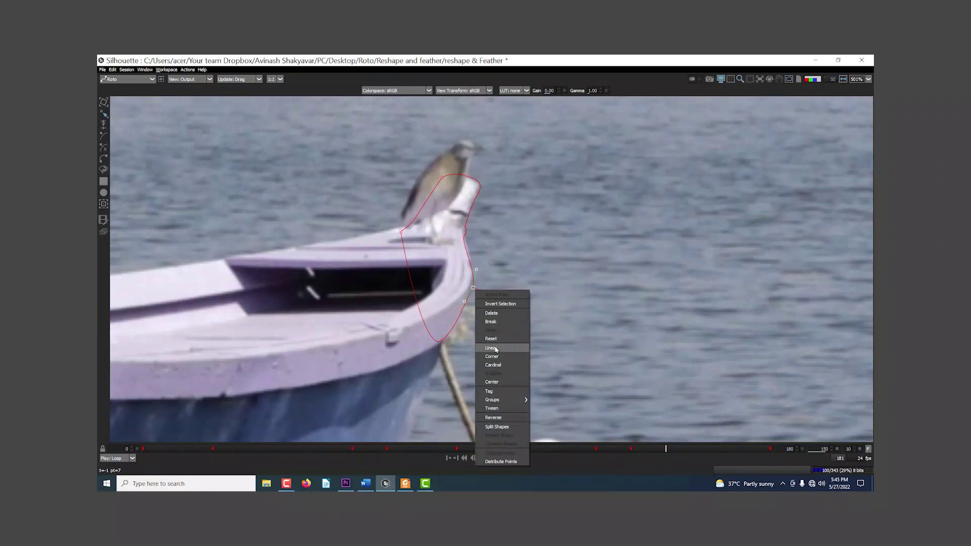
pyautogui.click(499, 341)
pyautogui.moveTo(466, 301); pyautogui.dragTo(440, 347)
# Refit Bezier 6's outer edge and lower corner to the bow rim at frames 160 and 170
pyautogui.press('x')
pyautogui.click(450, 304)
pyautogui.click(463, 230)
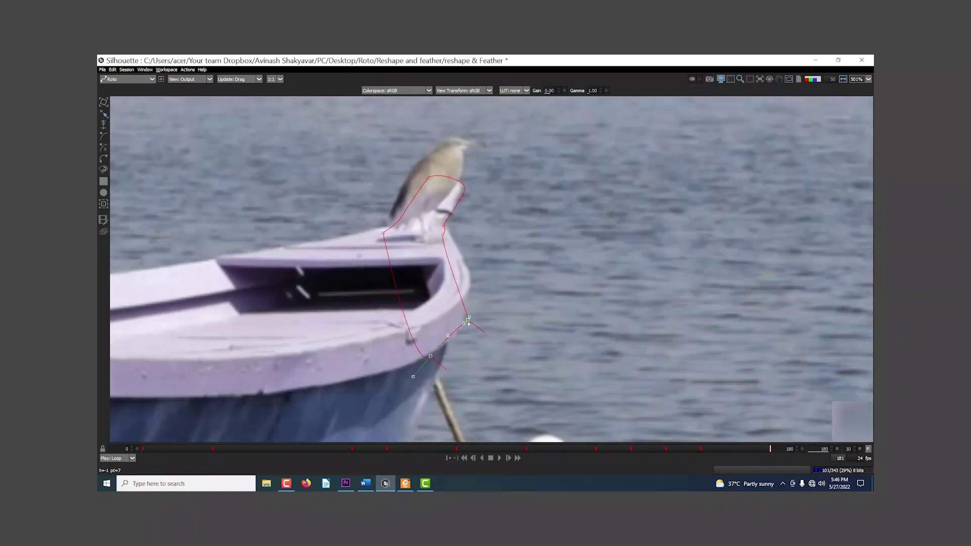
pyautogui.click(464, 319)
pyautogui.press('x')
pyautogui.moveTo(472, 303); pyautogui.dragTo(471, 276)
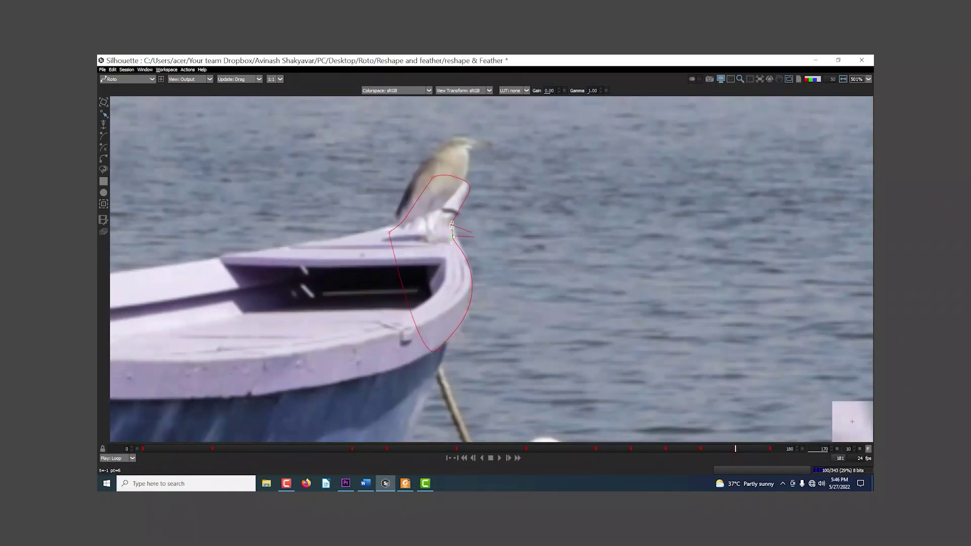
# Reshape Bezier 6 at frame 180, fitting its outer curve, bow tip and inner corner points to the boat
pyautogui.hotkey('shift', 'Right')
pyautogui.click(474, 287)
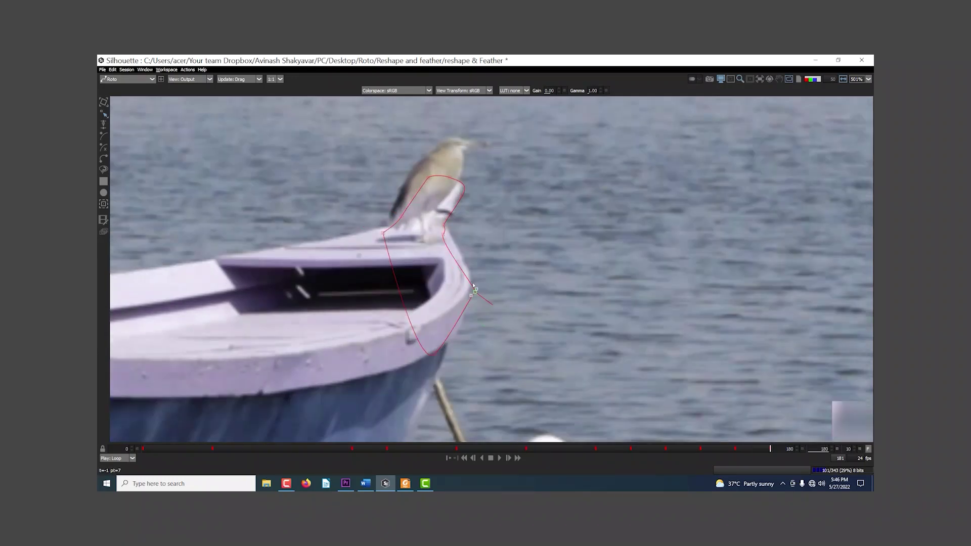
pyautogui.click(449, 236)
pyautogui.click(469, 267)
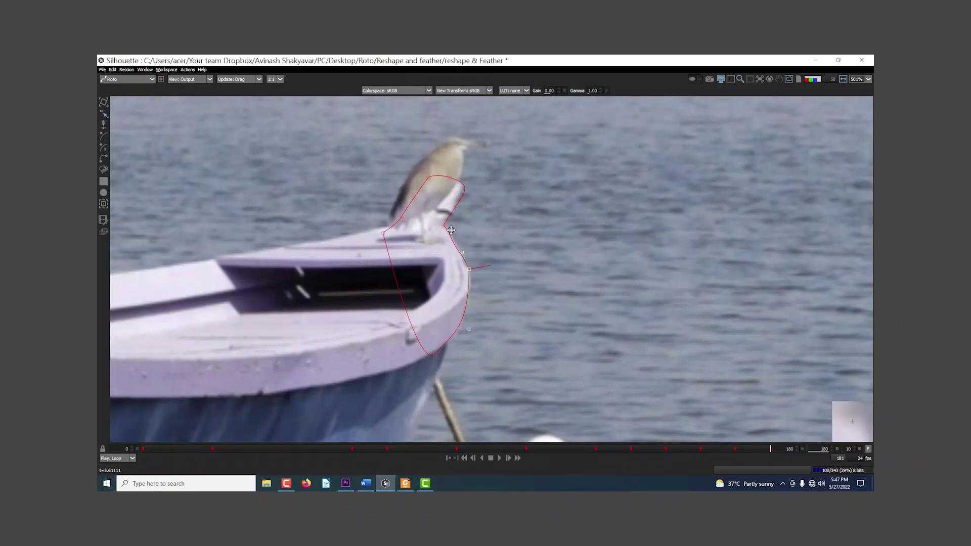
pyautogui.scroll(1, 451, 231)
pyautogui.click(483, 239)
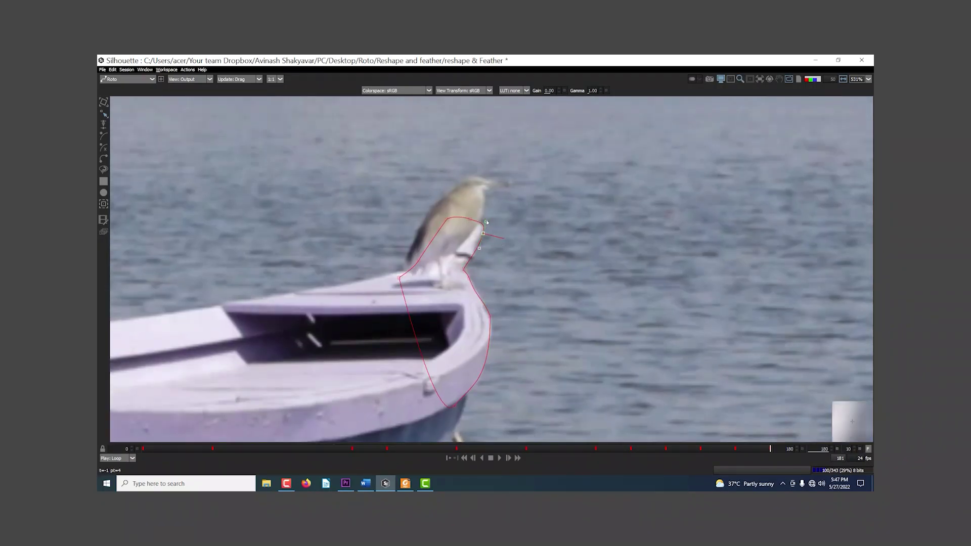
pyautogui.moveTo(399, 279); pyautogui.dragTo(403, 277)
# Scrub back through the clip and adjust Bezier 6's outer edge points below the bow tip at frame 80
pyautogui.scroll(-3, 435, 357)
pyautogui.moveTo(770, 449); pyautogui.dragTo(708, 491)
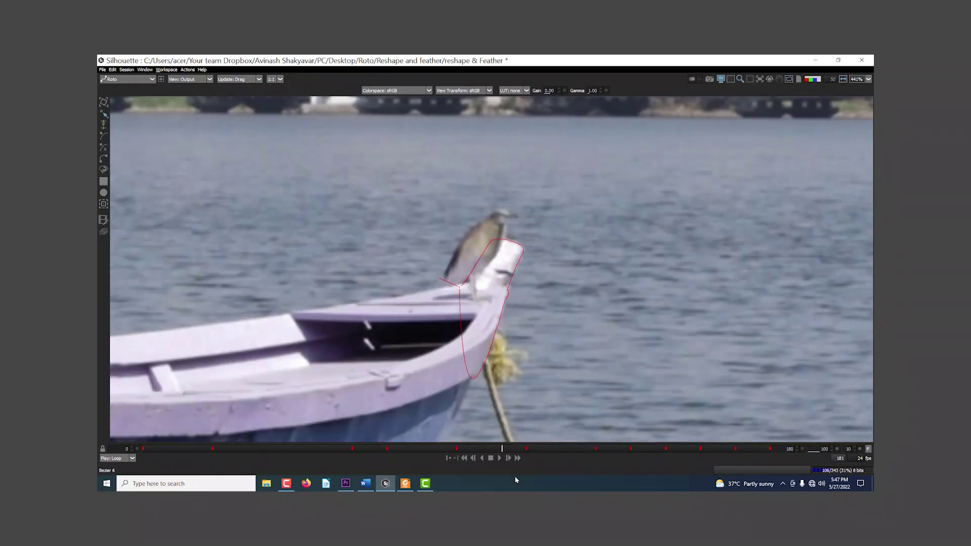
pyautogui.moveTo(437, 481); pyautogui.dragTo(420, 484)
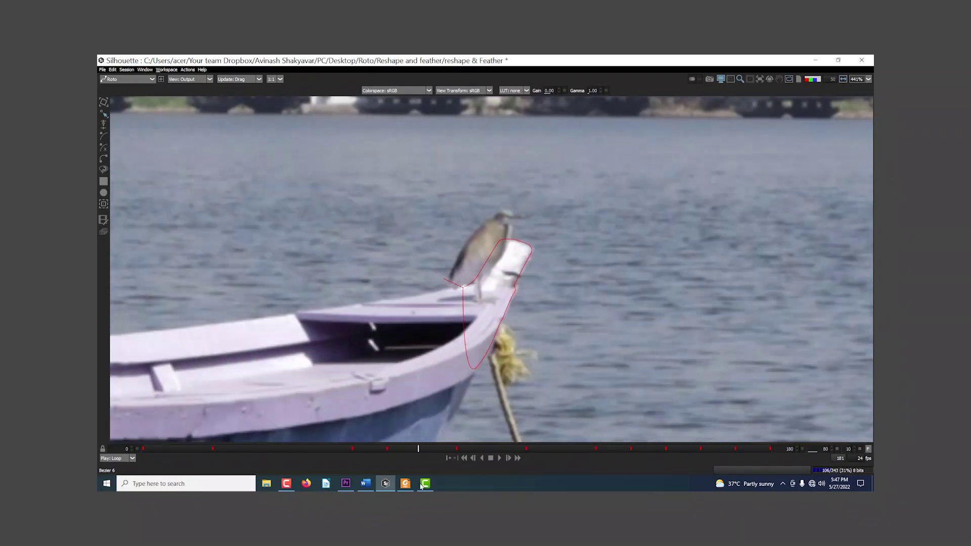
pyautogui.moveTo(513, 294); pyautogui.dragTo(510, 299)
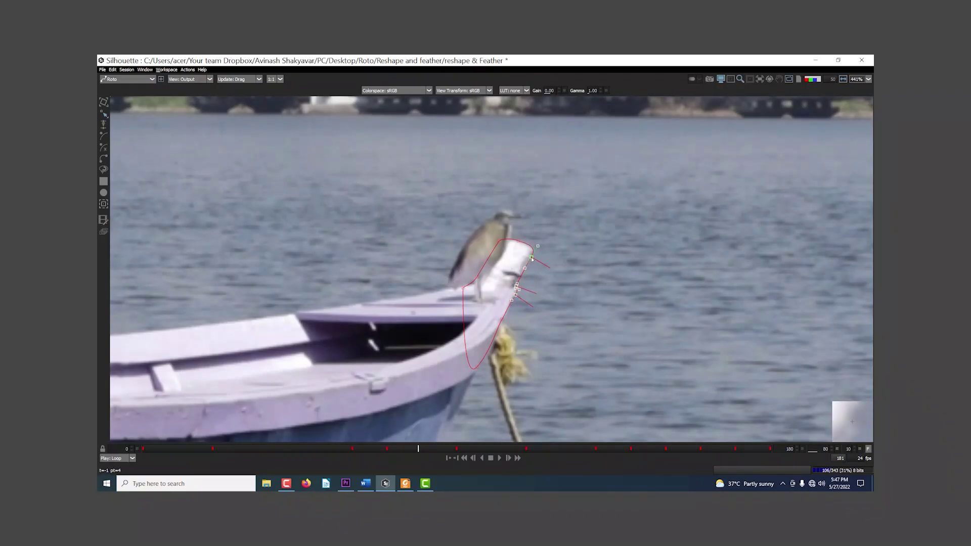
pyautogui.click(561, 305)
pyautogui.scroll(-1, 592, 360)
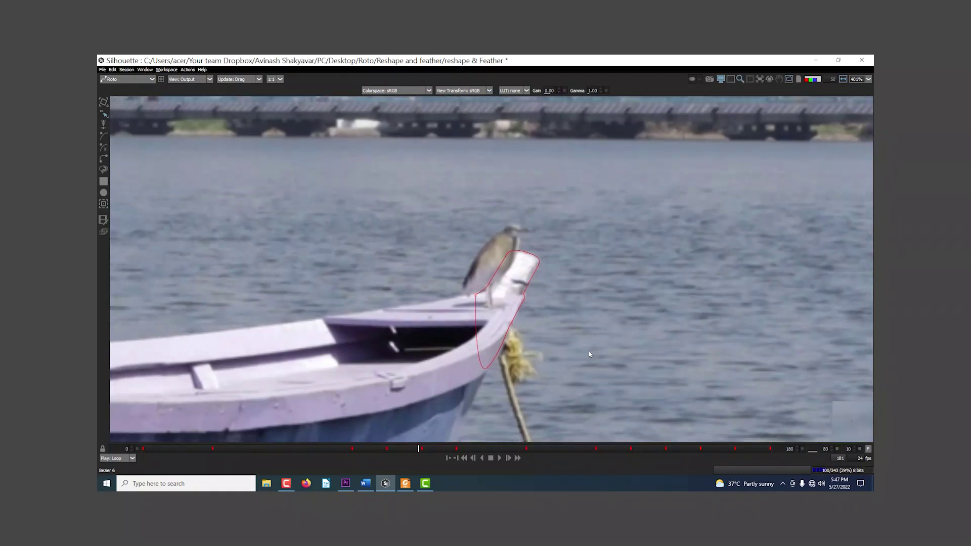
# Cycle through the workspace layouts and restore the one with Trees, Timeline and Object List around the viewer
pyautogui.click(166, 70)
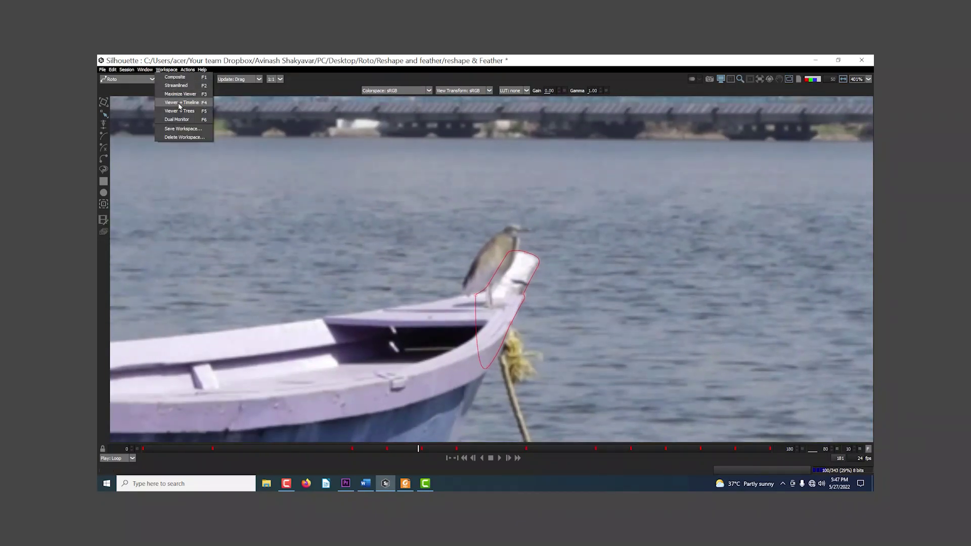
pyautogui.click(224, 58)
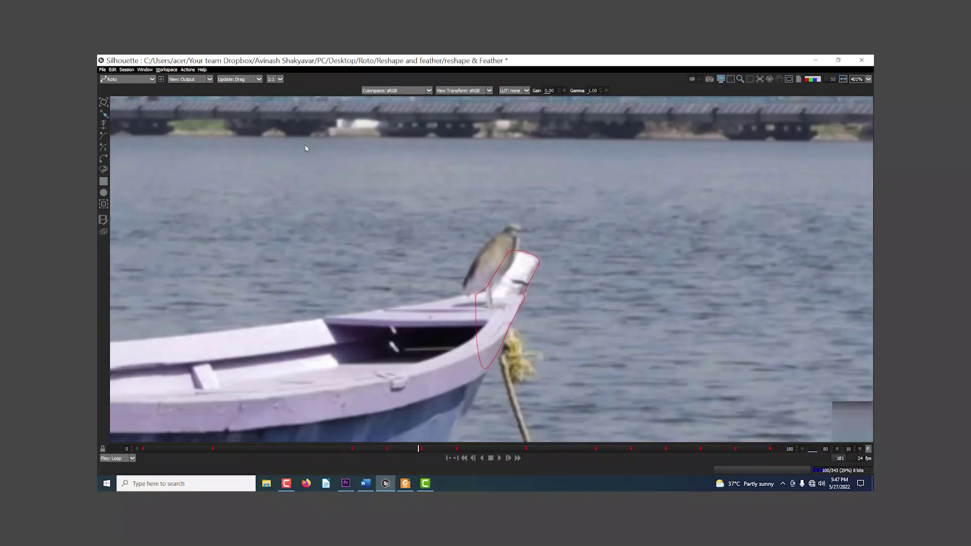
pyautogui.press('F2')
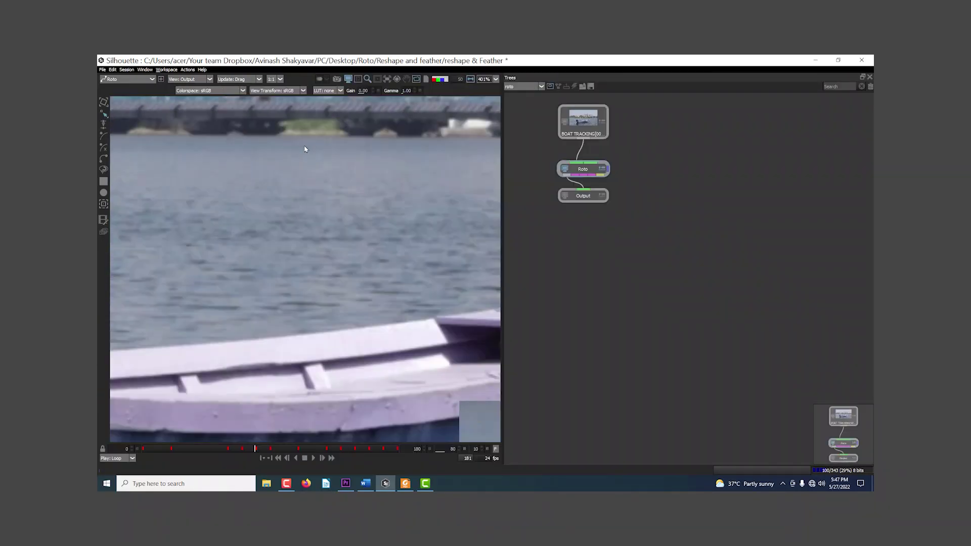
pyautogui.press('F3')
pyautogui.press('F4')
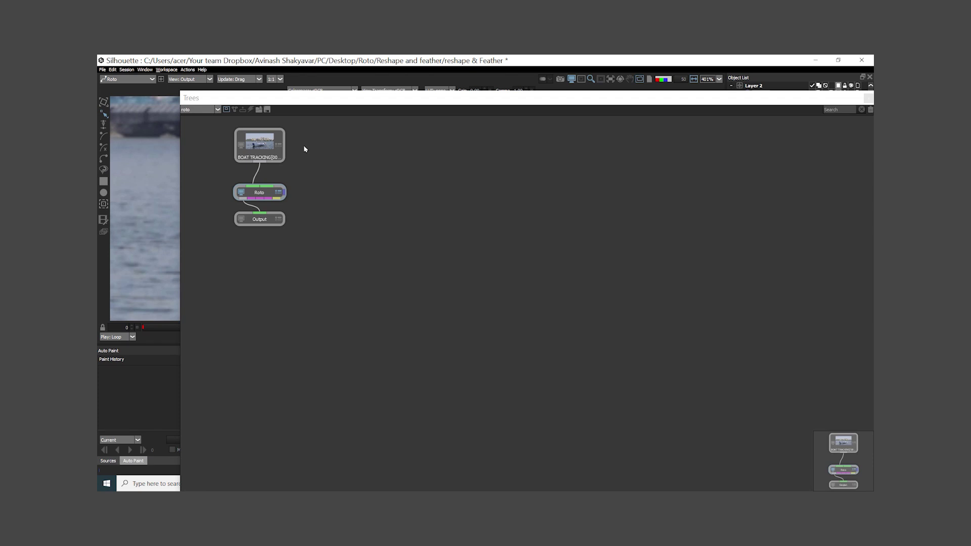
pyautogui.press('F2')
# Show Bezier 5 alongside Bezier 6 on the bow and return the clip to frame 0
pyautogui.moveTo(425, 250); pyautogui.dragTo(357, 180)
pyautogui.scroll(-3, 377, 213)
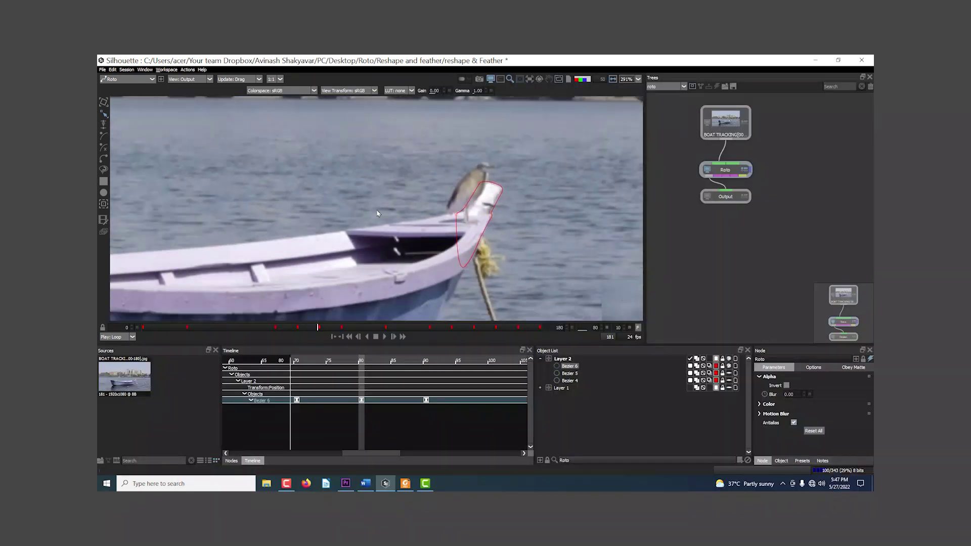
pyautogui.scroll(-3, 377, 213)
pyautogui.moveTo(377, 213); pyautogui.dragTo(451, 169)
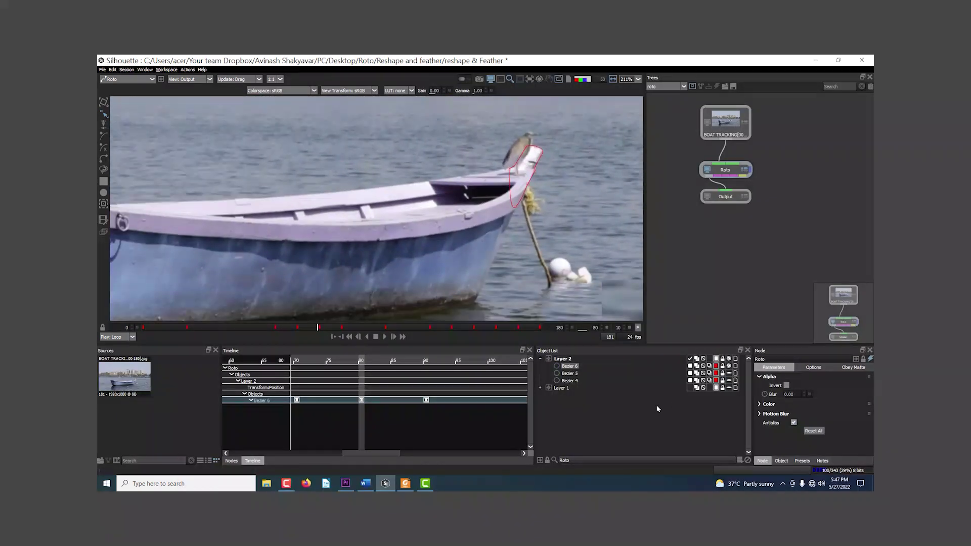
pyautogui.click(730, 373)
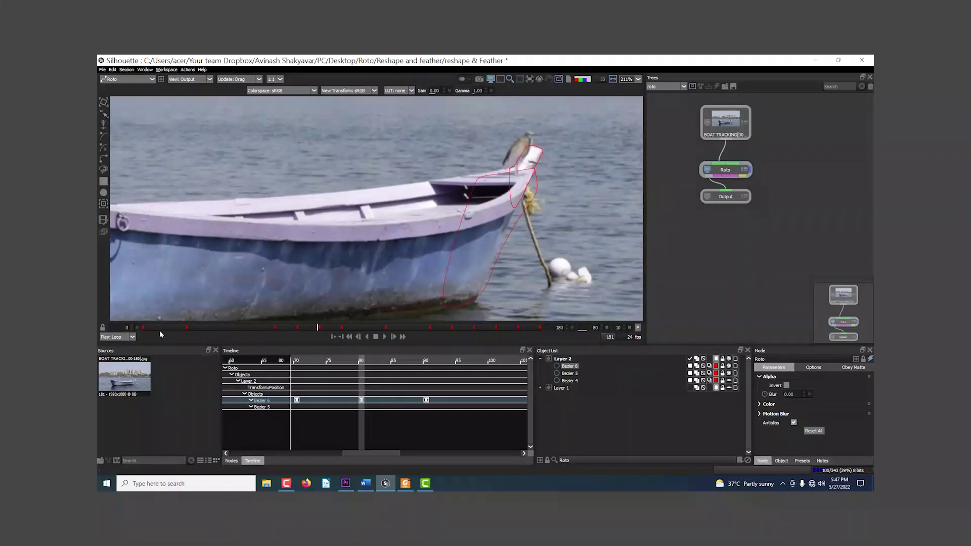
pyautogui.click(144, 328)
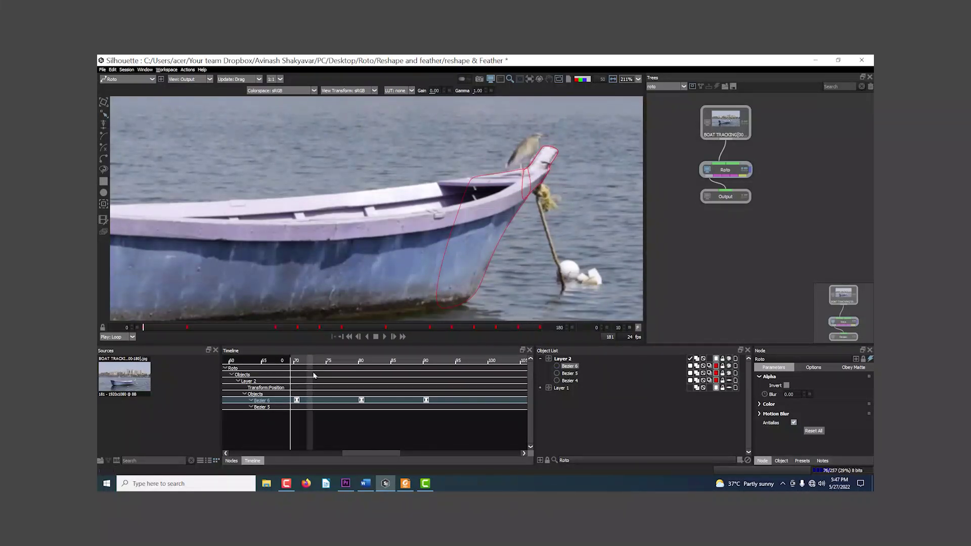
# Select Bezier 5 in Layer 2 and hide Bezier 6 so only Bezier 5 shows on the bow
pyautogui.click(610, 443)
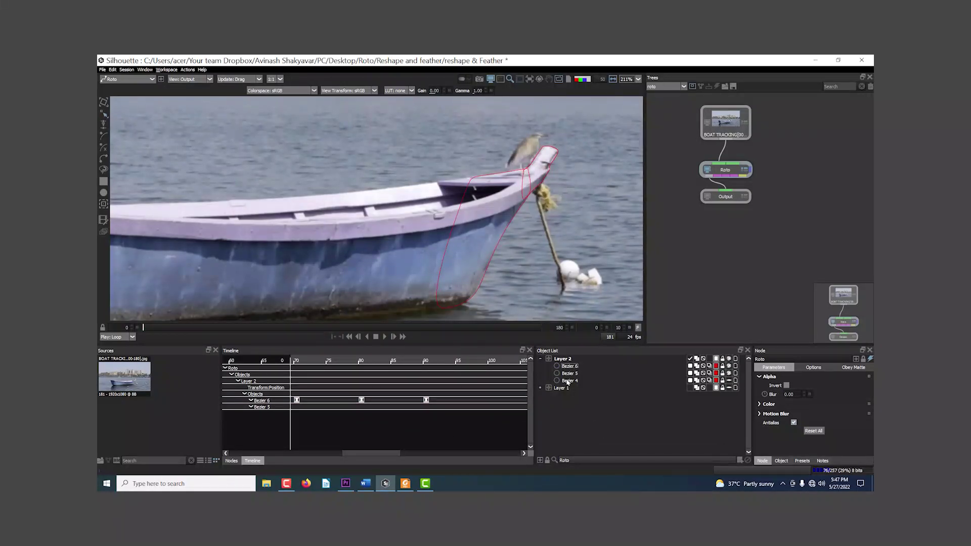
pyautogui.click(569, 374)
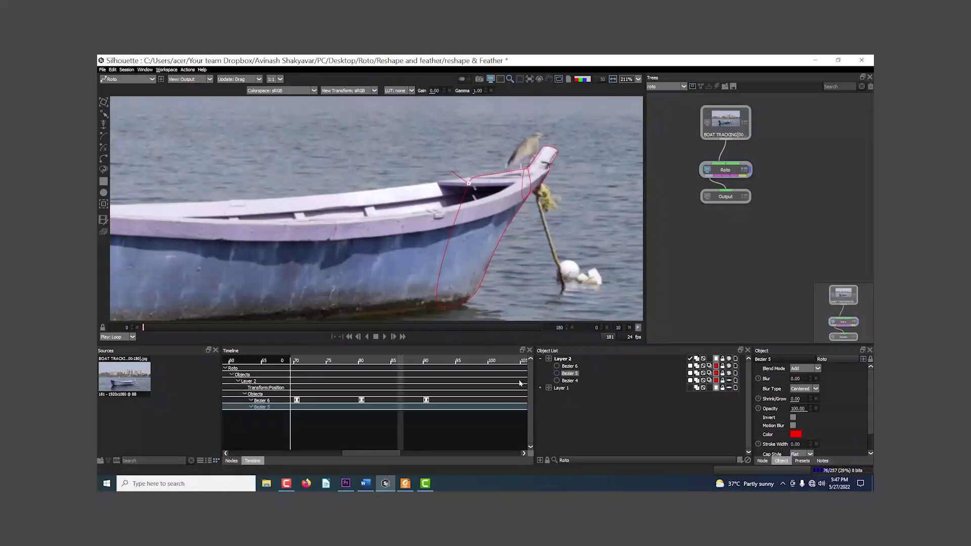
pyautogui.click(729, 366)
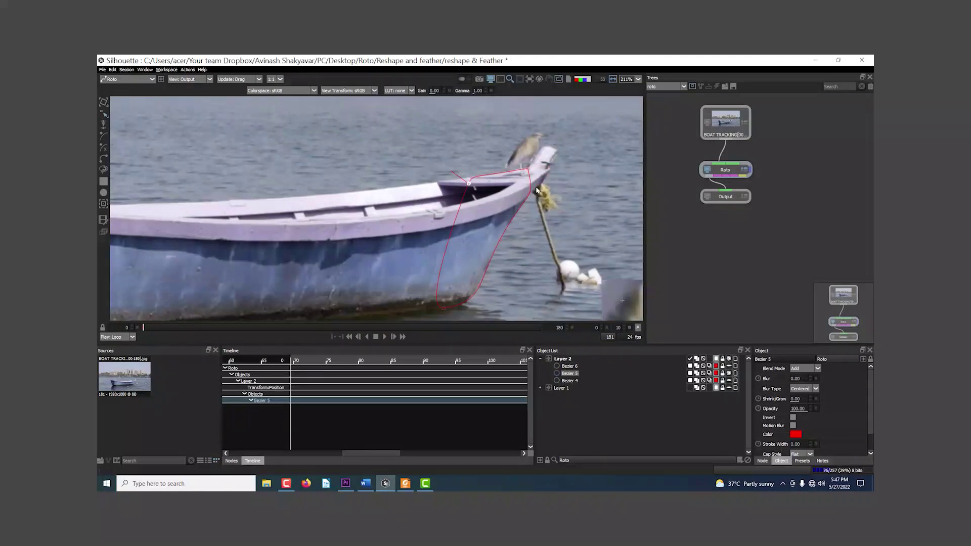
# Reshape Bezier 5 at frame 180, fitting its outer edge points to the bow from the rim down to the waterline
pyautogui.moveTo(150, 330); pyautogui.dragTo(627, 324)
pyautogui.scroll(2, 578, 203)
pyautogui.moveTo(393, 108); pyautogui.dragTo(618, 385)
pyautogui.moveTo(505, 240); pyautogui.dragTo(485, 249)
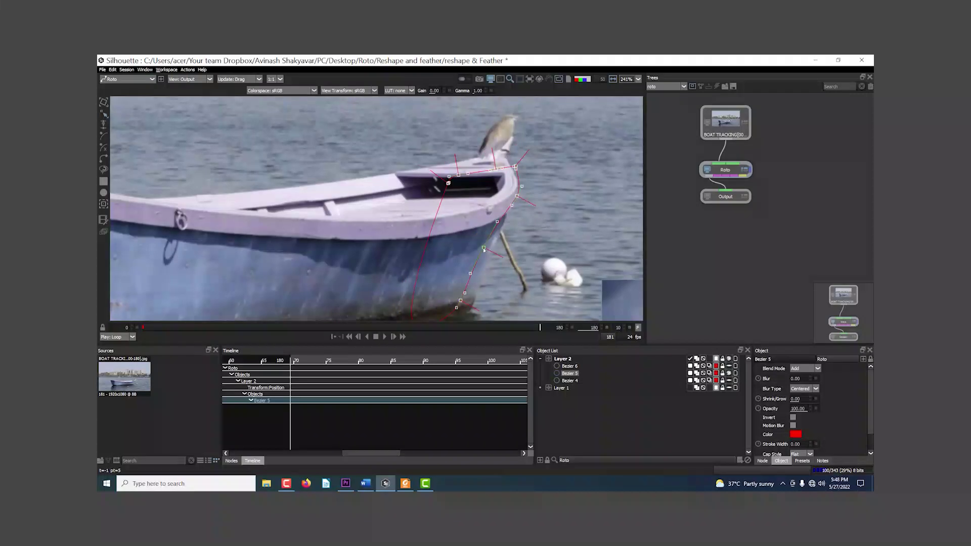
pyautogui.click(533, 238)
pyautogui.scroll(1, 533, 238)
pyautogui.moveTo(456, 313); pyautogui.dragTo(473, 226)
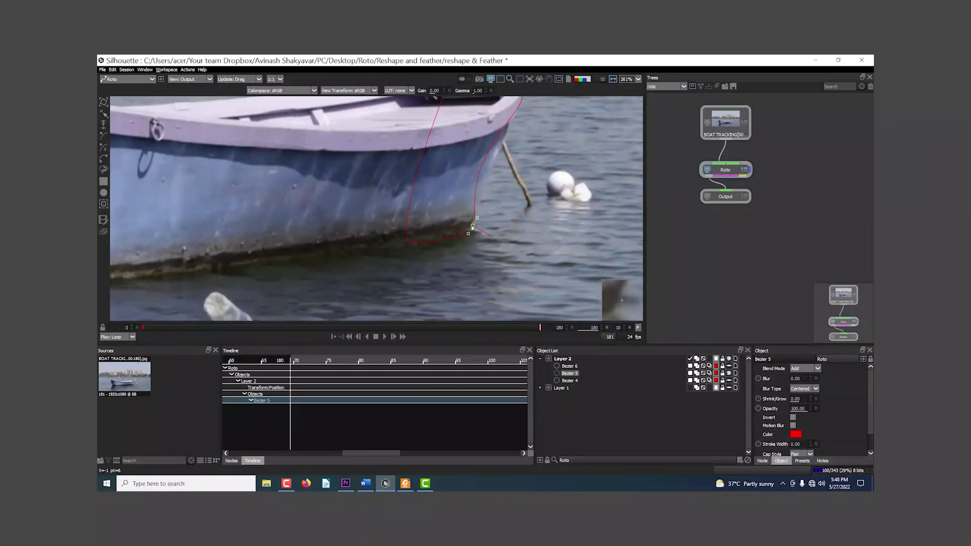
pyautogui.moveTo(503, 173); pyautogui.dragTo(469, 259)
pyautogui.scroll(1, 469, 259)
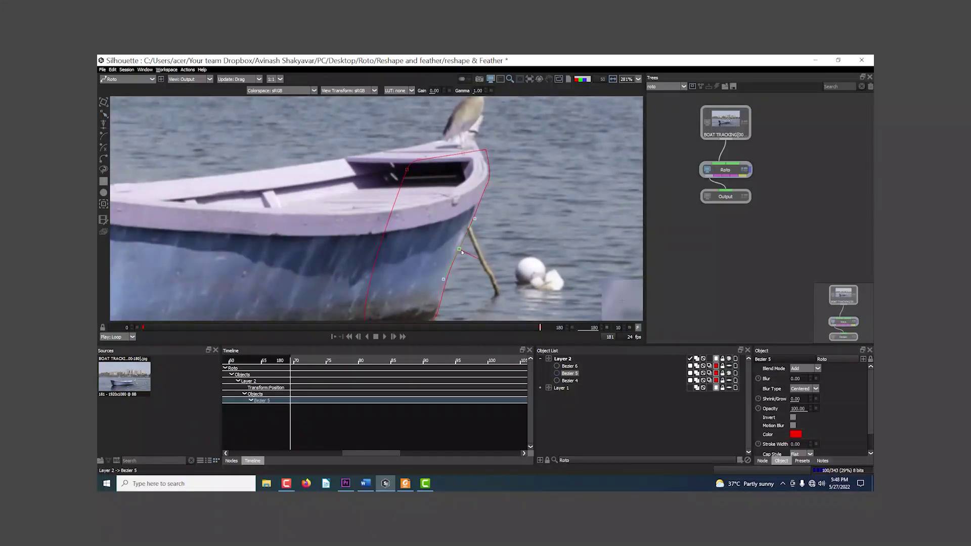
pyautogui.moveTo(475, 218); pyautogui.dragTo(474, 216)
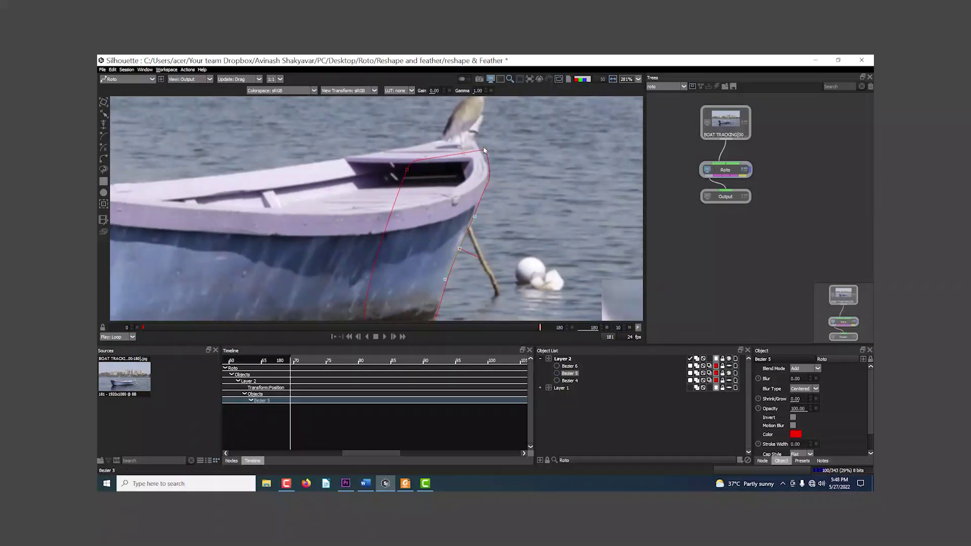
# Move Bezier 5's upper corner points back along the boat's rim at frame 180, comparing the shape against Bezier 6
pyautogui.moveTo(390, 145); pyautogui.dragTo(442, 142)
pyautogui.moveTo(407, 170); pyautogui.dragTo(337, 162)
pyautogui.click(486, 183)
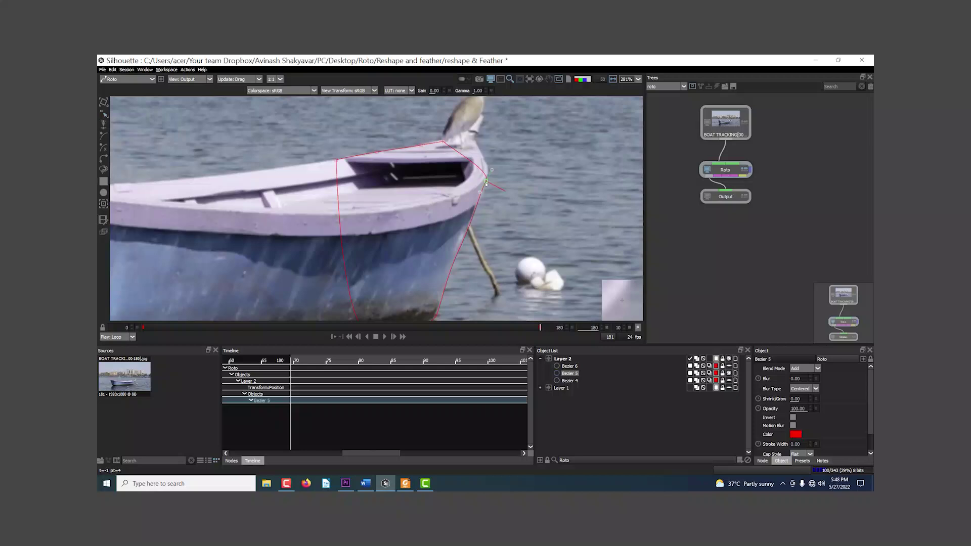
pyautogui.click(728, 367)
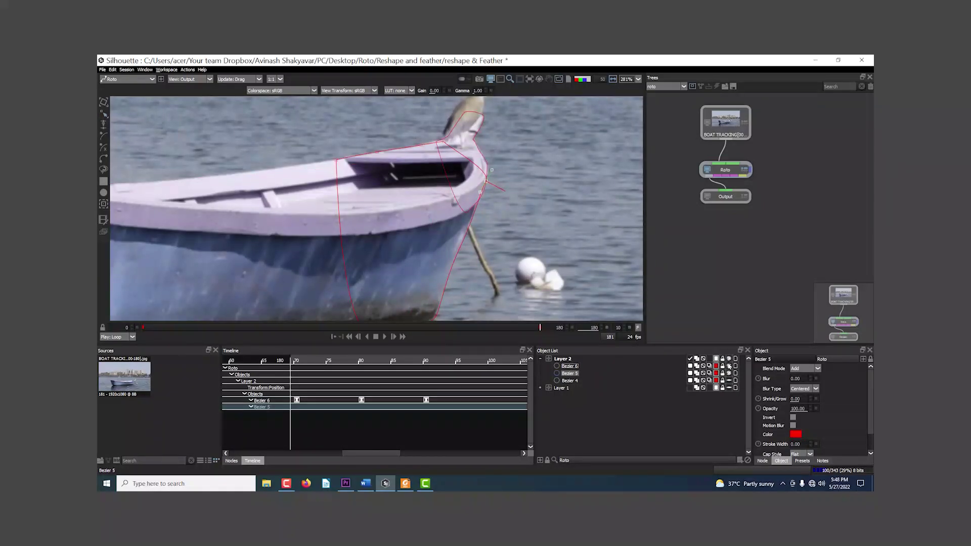
pyautogui.click(729, 366)
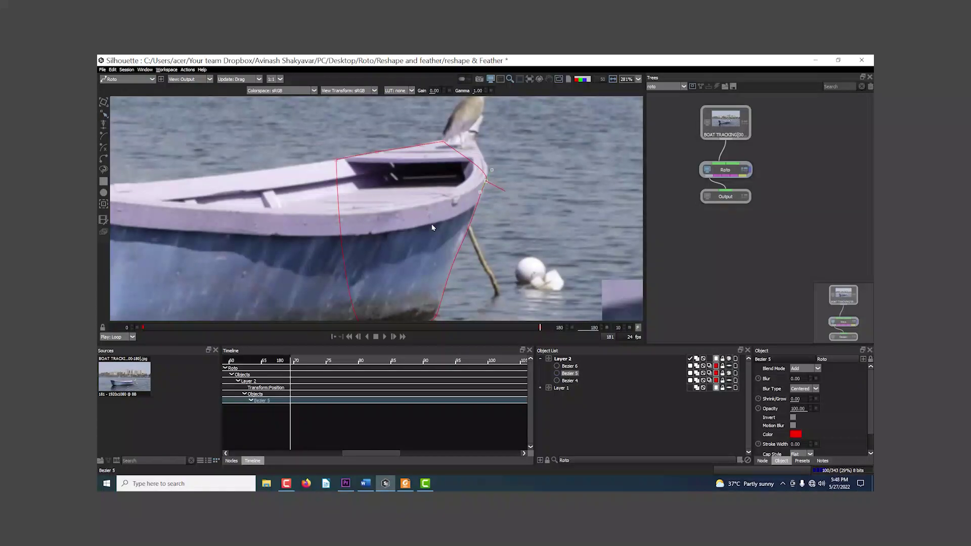
# Scrub back to the clip's start and adjust Bezier 5's outer edge point below the bow tip at frame 30
pyautogui.scroll(-2, 432, 226)
pyautogui.moveTo(432, 225); pyautogui.dragTo(457, 195)
pyautogui.moveTo(530, 333); pyautogui.dragTo(119, 343)
pyautogui.press('x')
pyautogui.press('x')
pyautogui.press('x')
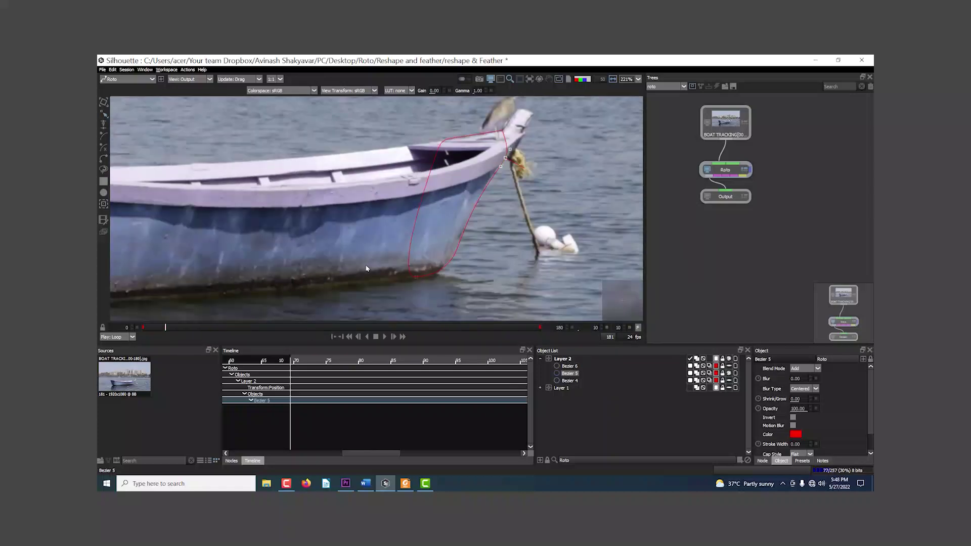
pyautogui.scroll(1, 462, 246)
pyautogui.scroll(1, 463, 247)
pyautogui.click(463, 245)
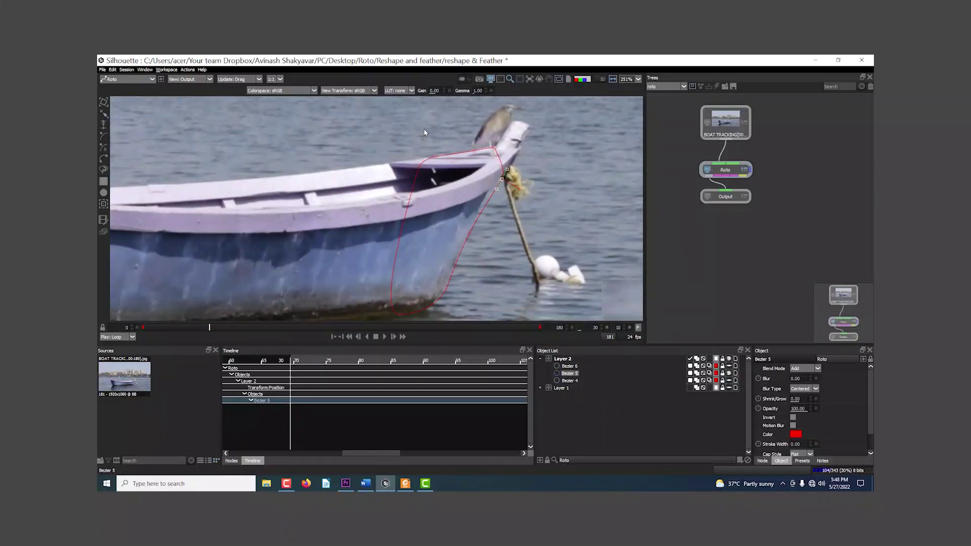
pyautogui.moveTo(504, 181); pyautogui.dragTo(501, 179)
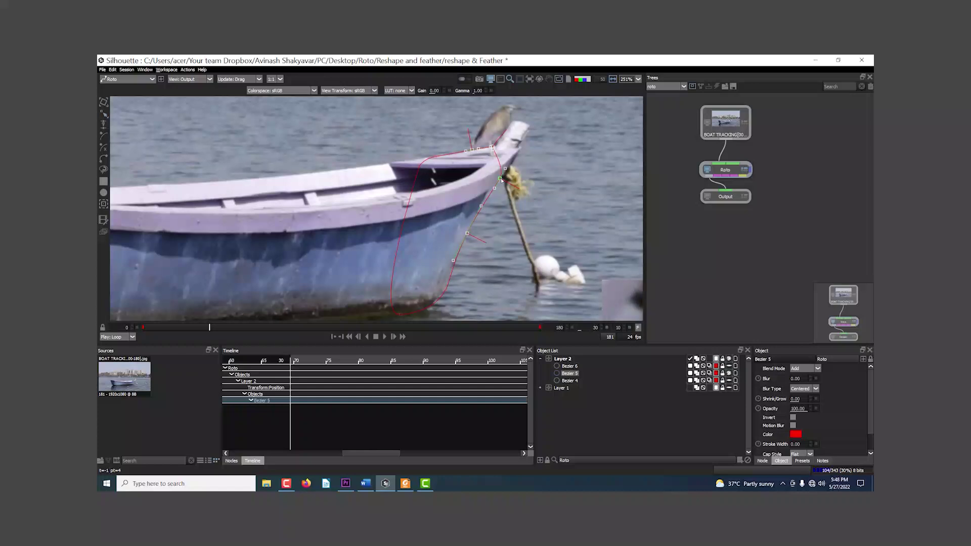
# Step forward through the clip to check Bezier 5's fit against the bow
pyautogui.press('x')
pyautogui.press('x')
pyautogui.press('x')
pyautogui.press('x')
pyautogui.press('x')
pyautogui.press('x')
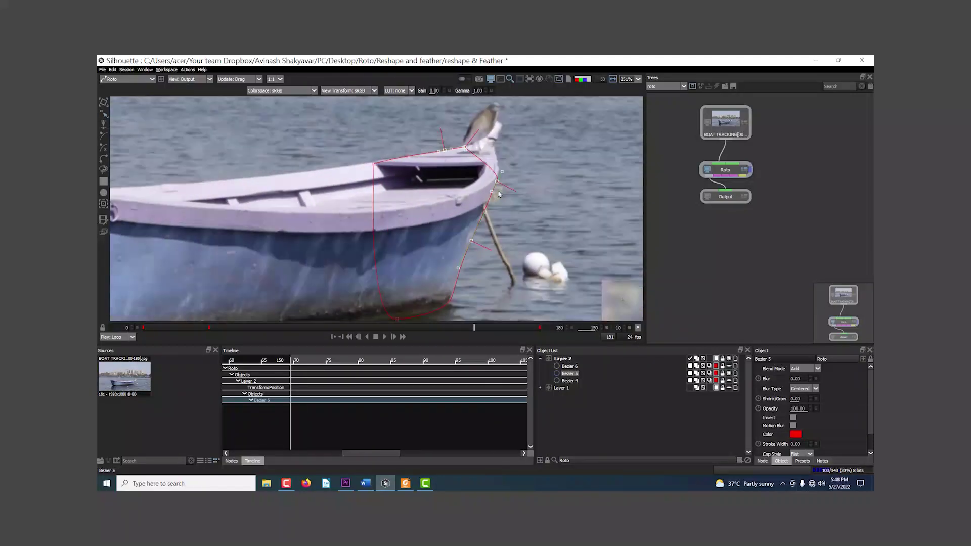
# Show Bezier 6 and Bezier 4 together with Bezier 5, and select Bezier 4 for editing
pyautogui.click(729, 367)
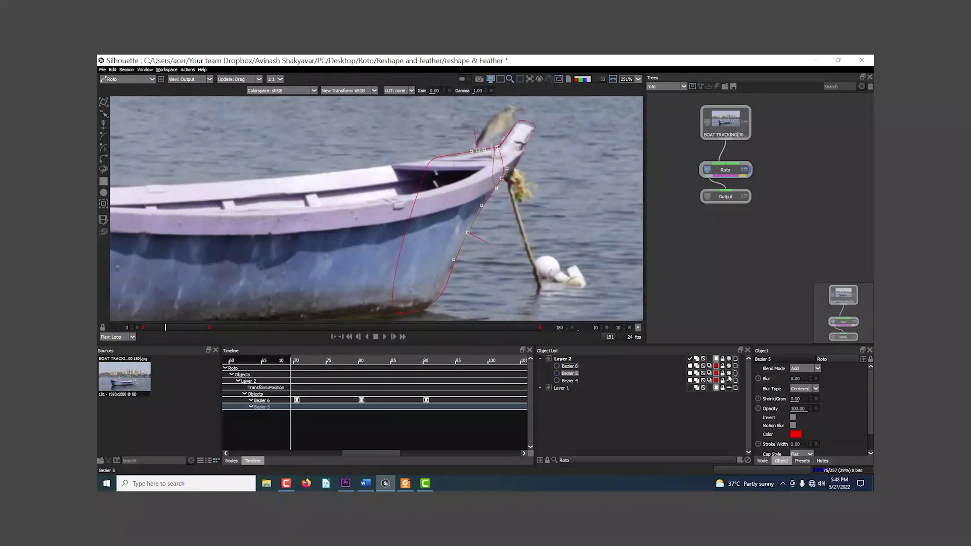
pyautogui.click(729, 381)
pyautogui.scroll(-1, 509, 295)
pyautogui.moveTo(509, 295); pyautogui.dragTo(568, 255)
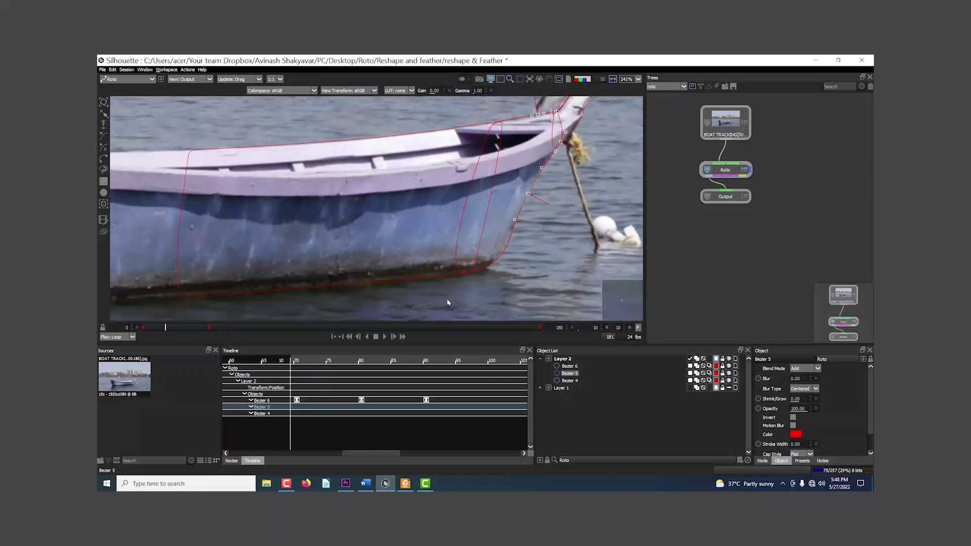
pyautogui.click(290, 292)
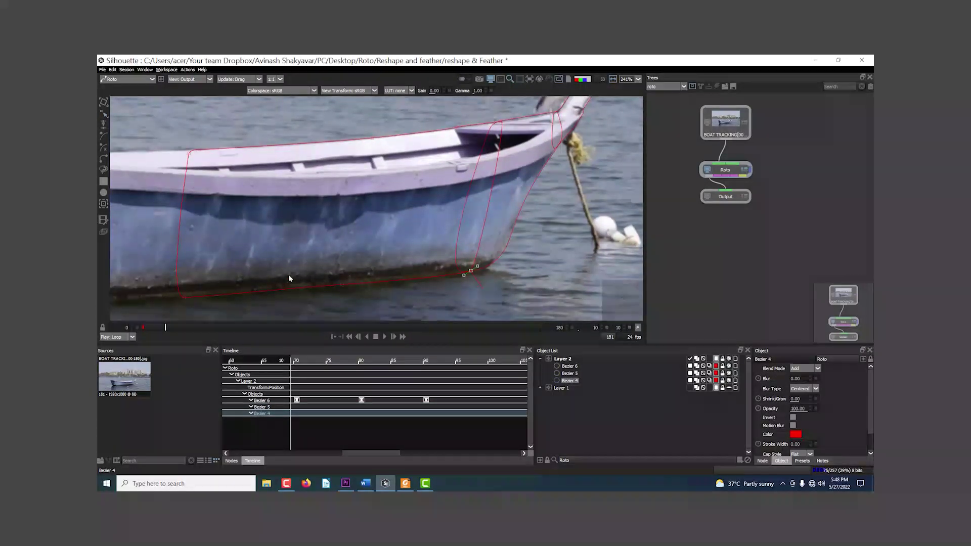
# Fit Bezier 4's upper edge points to the boat's rim at frame 180, shifting the bow-side corner back along the rim
pyautogui.scroll(-3, 291, 278)
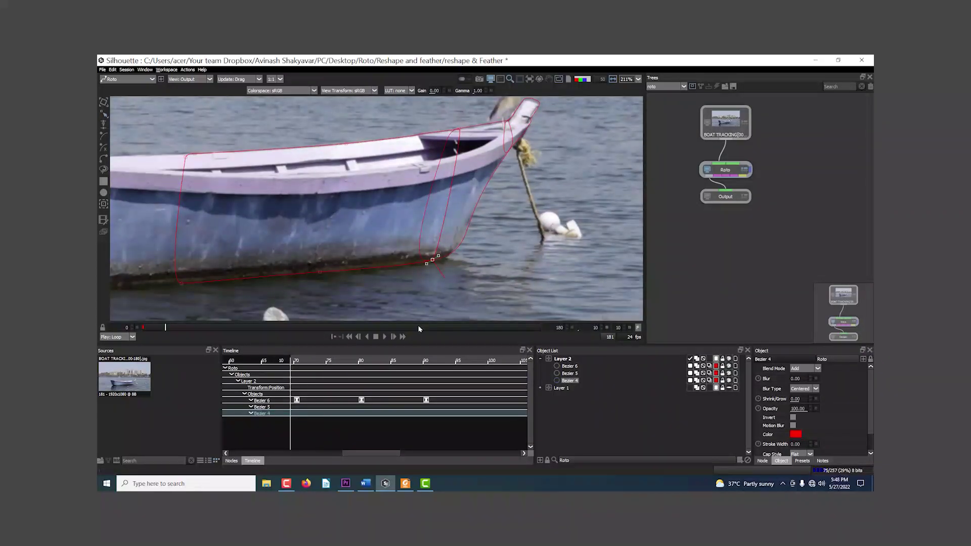
pyautogui.moveTo(419, 329); pyautogui.dragTo(596, 329)
pyautogui.moveTo(420, 276); pyautogui.dragTo(522, 283)
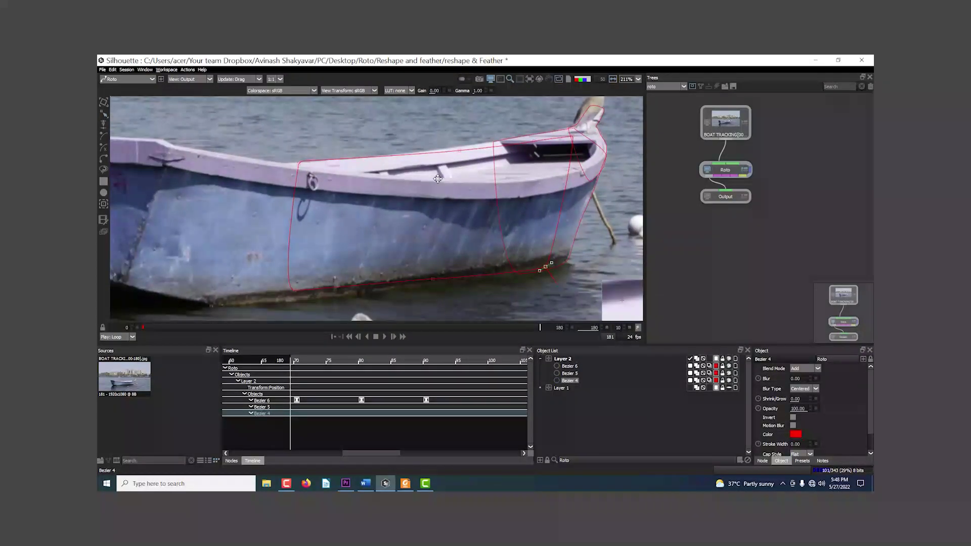
pyautogui.scroll(2, 437, 178)
pyautogui.click(365, 178)
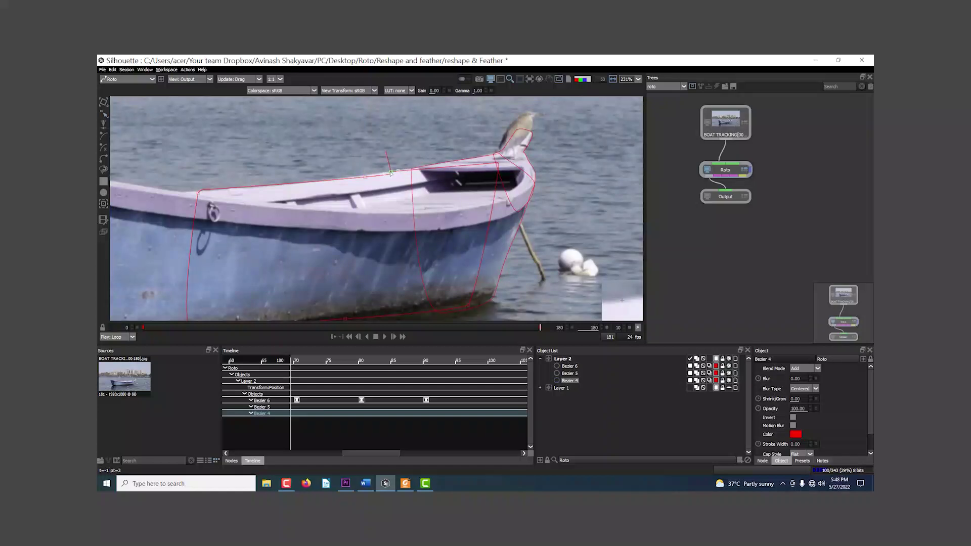
pyautogui.moveTo(498, 165); pyautogui.dragTo(438, 166)
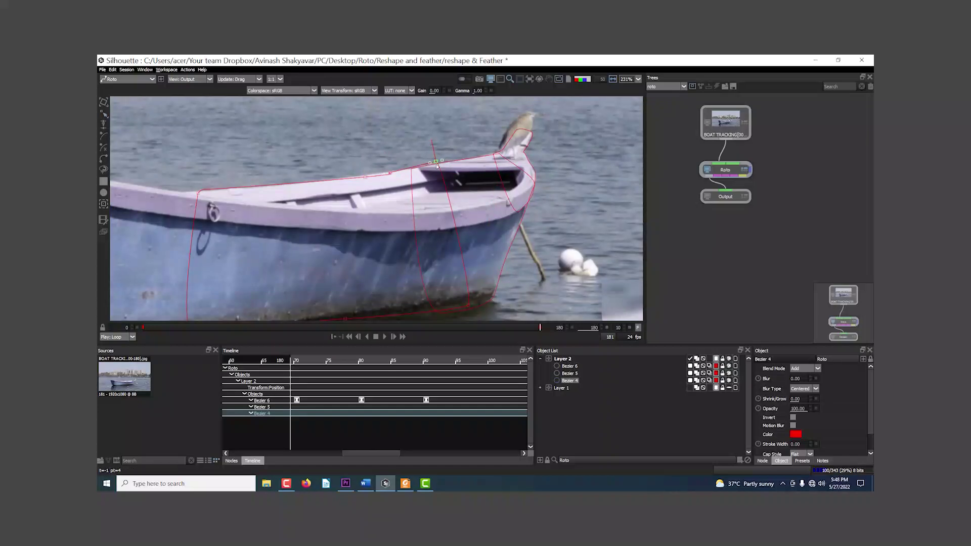
# Fit Bezier 4's lower edge and stern-side points to the hull at frame 180
pyautogui.scroll(3, 369, 187)
pyautogui.moveTo(411, 288); pyautogui.dragTo(416, 176)
pyautogui.moveTo(495, 229); pyautogui.dragTo(454, 239)
pyautogui.moveTo(333, 245); pyautogui.dragTo(330, 252)
pyautogui.moveTo(132, 267); pyautogui.dragTo(349, 229)
pyautogui.moveTo(353, 223); pyautogui.dragTo(351, 238)
pyautogui.scroll(-6, 344, 262)
pyautogui.scroll(2, 363, 220)
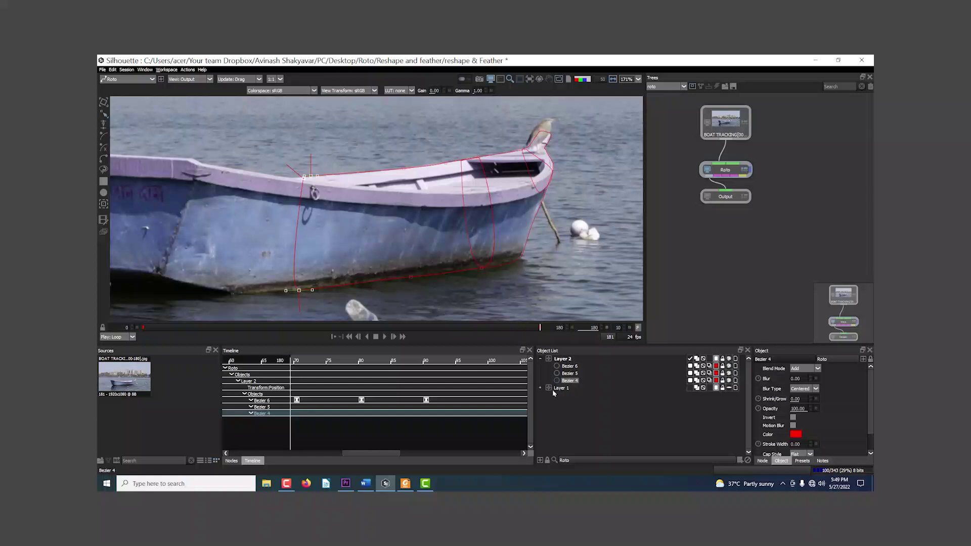
# Show Layer 1 and shift Bezier 4's stern-side points toward the bow to overlap the neighbouring shape at frame 180
pyautogui.click(729, 389)
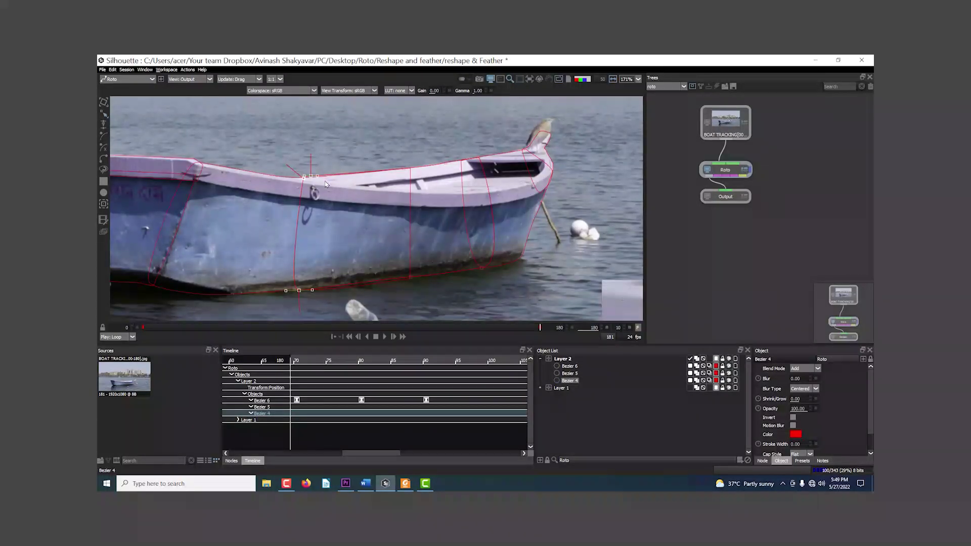
pyautogui.moveTo(254, 139); pyautogui.dragTo(352, 336)
pyautogui.moveTo(300, 291); pyautogui.dragTo(358, 287)
pyautogui.moveTo(390, 155); pyautogui.dragTo(399, 283)
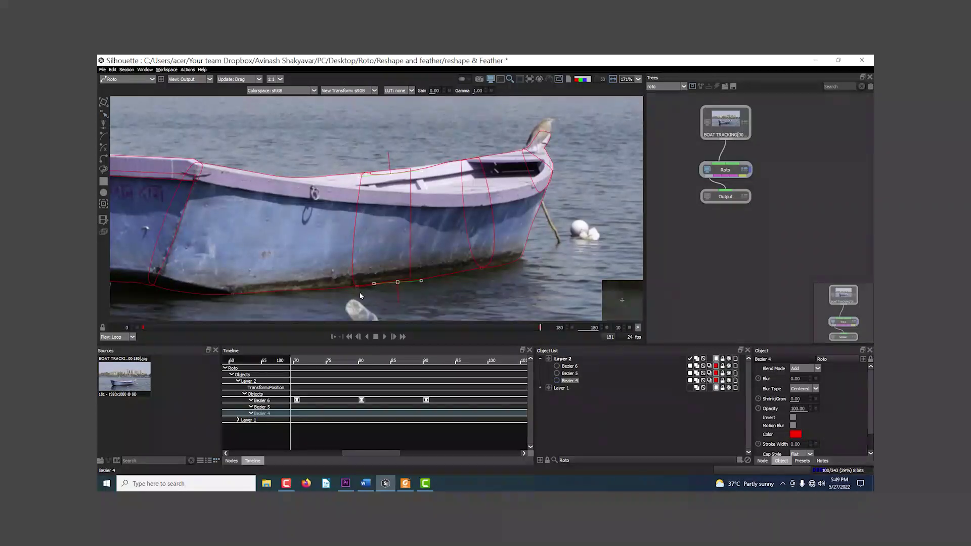
pyautogui.scroll(3, 371, 170)
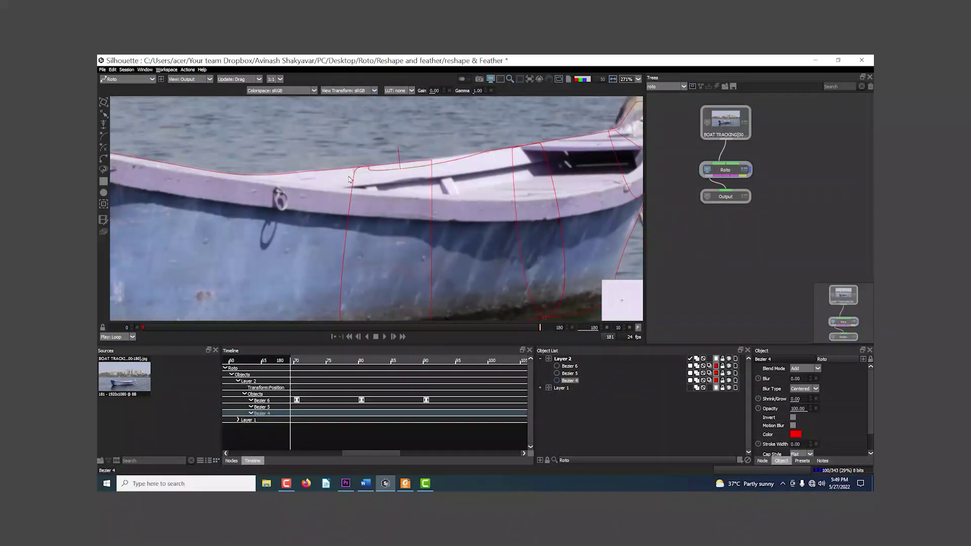
pyautogui.moveTo(401, 169); pyautogui.dragTo(411, 164)
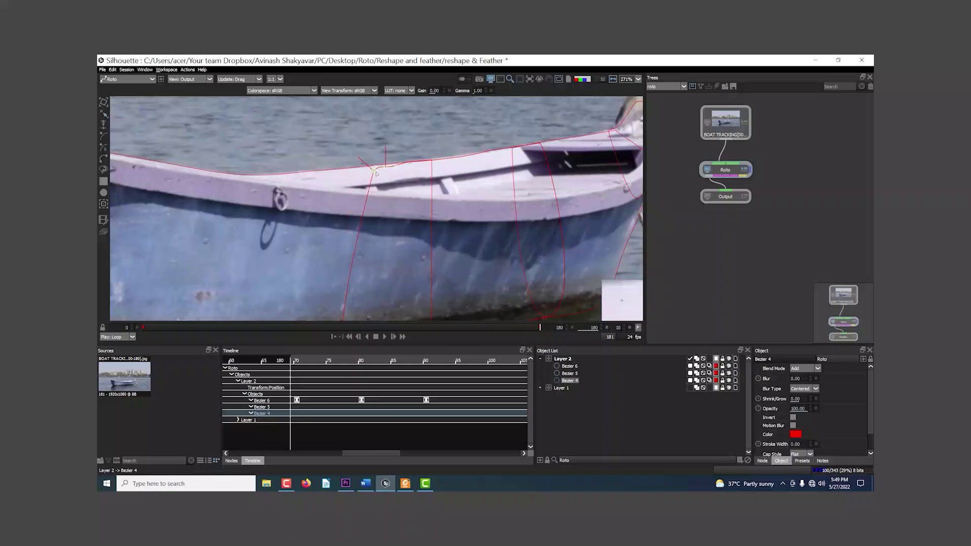
# Return the clip to frame 0, checking Bezier 3, Bezier 6 and Bezier 4 against the whole boat
pyautogui.click(428, 257)
pyautogui.scroll(-5, 428, 257)
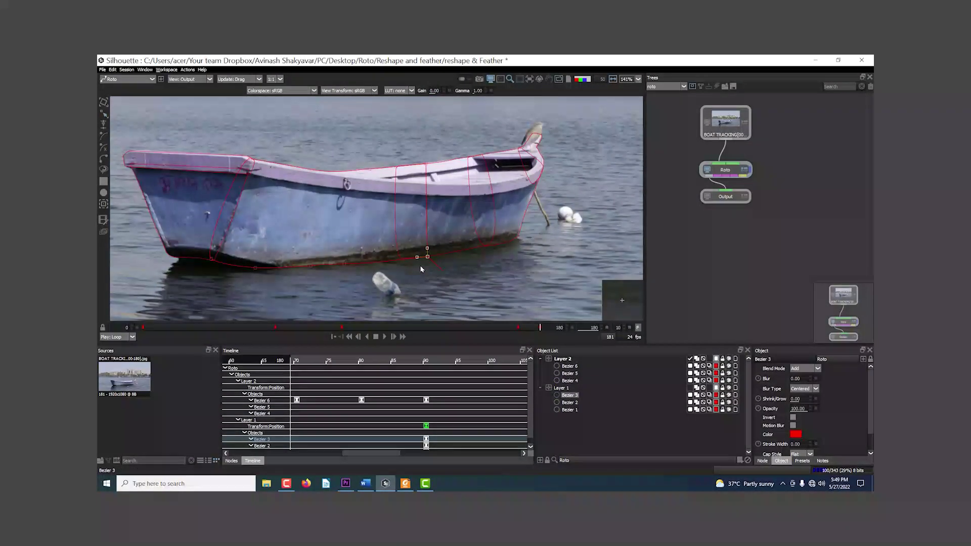
pyautogui.scroll(2, 429, 256)
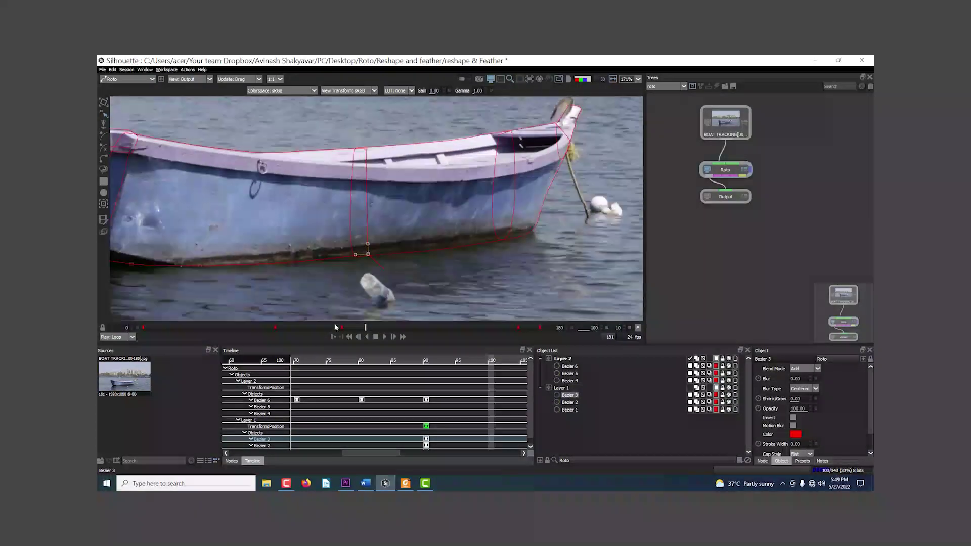
pyautogui.click(144, 326)
pyautogui.click(569, 366)
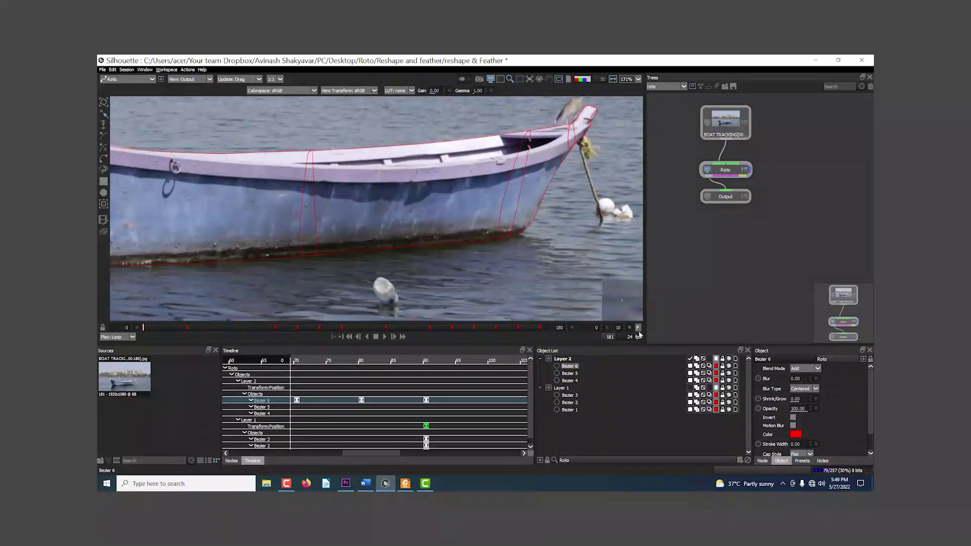
pyautogui.click(570, 381)
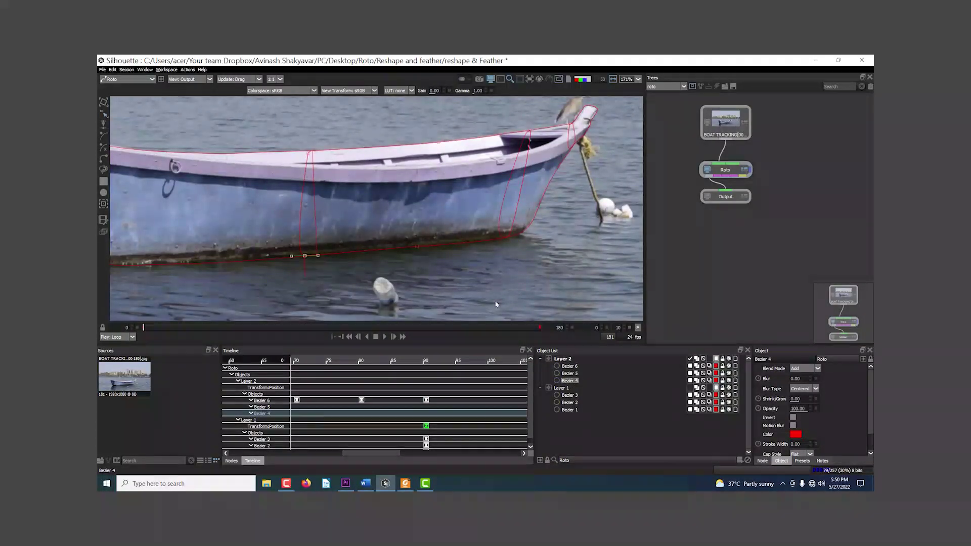
pyautogui.press('space')
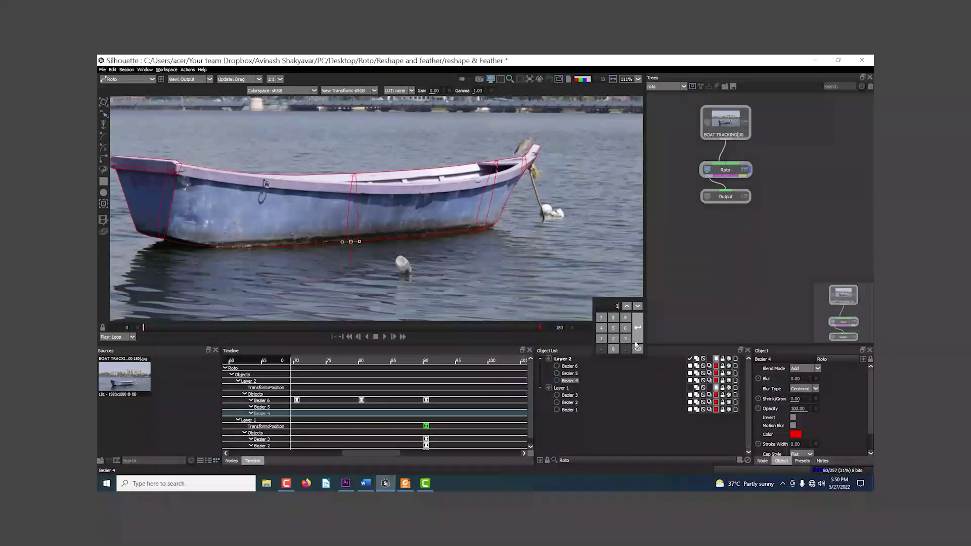
# Set the frame increment to 1 and play the clip in the Color Comp view
pyautogui.click(636, 345)
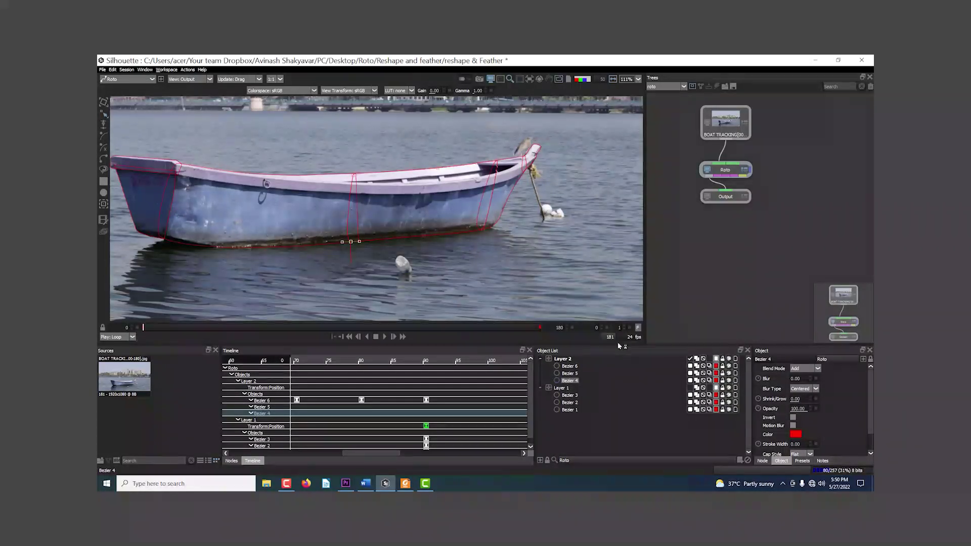
pyautogui.moveTo(169, 328); pyautogui.dragTo(587, 348)
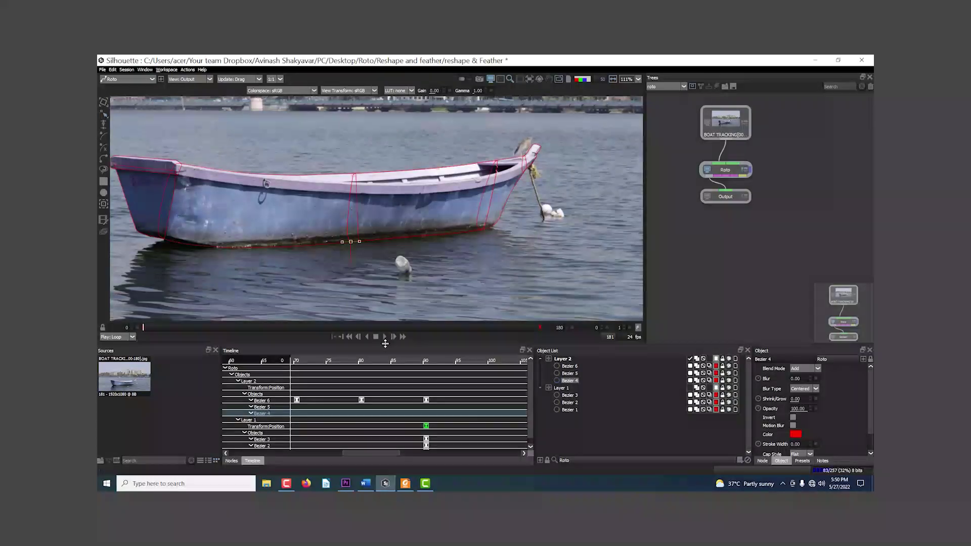
pyautogui.press('3')
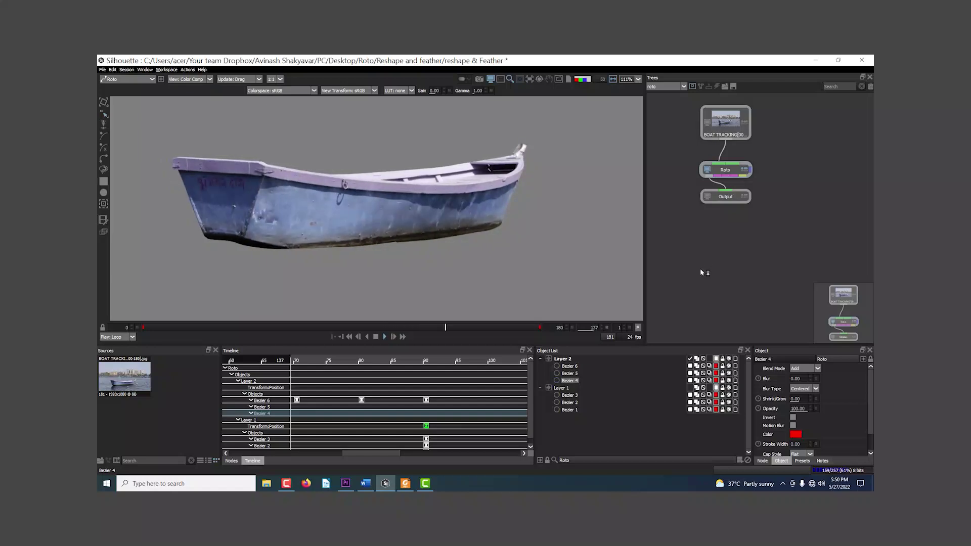
# Stop the playback and select Bezier 3 in Layer 1
pyautogui.click(376, 336)
pyautogui.click(570, 402)
pyautogui.click(570, 396)
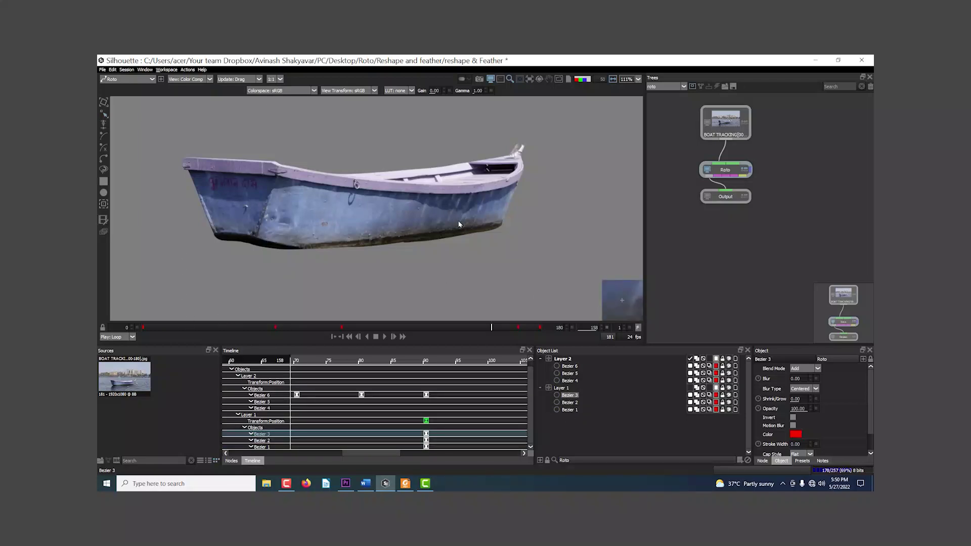
# Examine the shapes' keyframes along the timeline and check the cut-out at frame 121
pyautogui.moveTo(357, 449); pyautogui.dragTo(445, 406)
pyautogui.moveTo(453, 459); pyautogui.dragTo(280, 429)
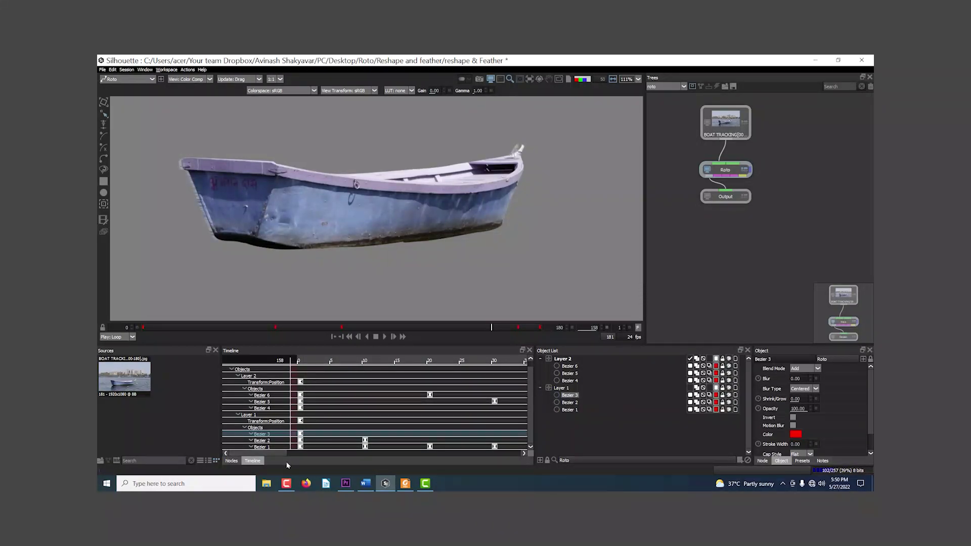
pyautogui.moveTo(272, 456); pyautogui.dragTo(515, 479)
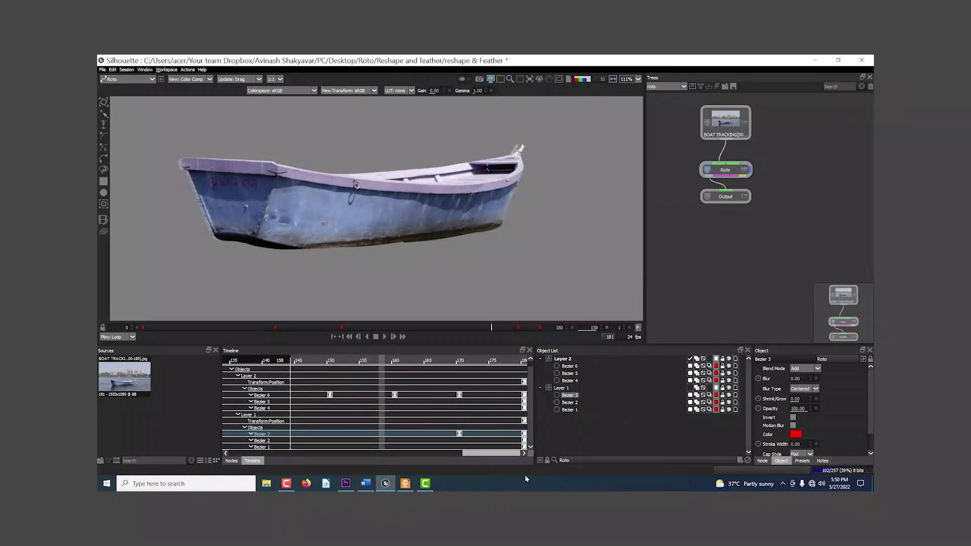
pyautogui.moveTo(430, 329); pyautogui.dragTo(410, 328)
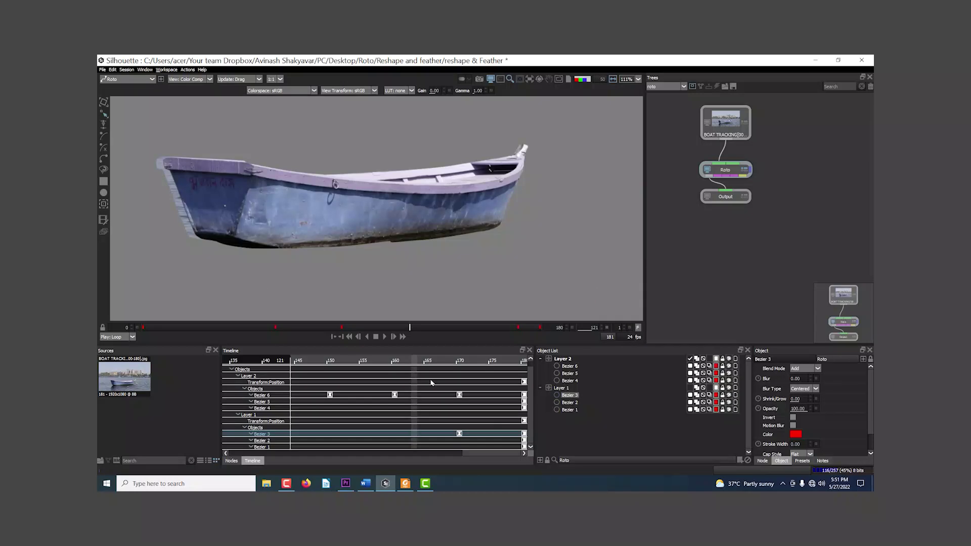
# Select Layer 1, return to the Output view and check Bezier 2 against the stern up to frame 180
pyautogui.click(561, 388)
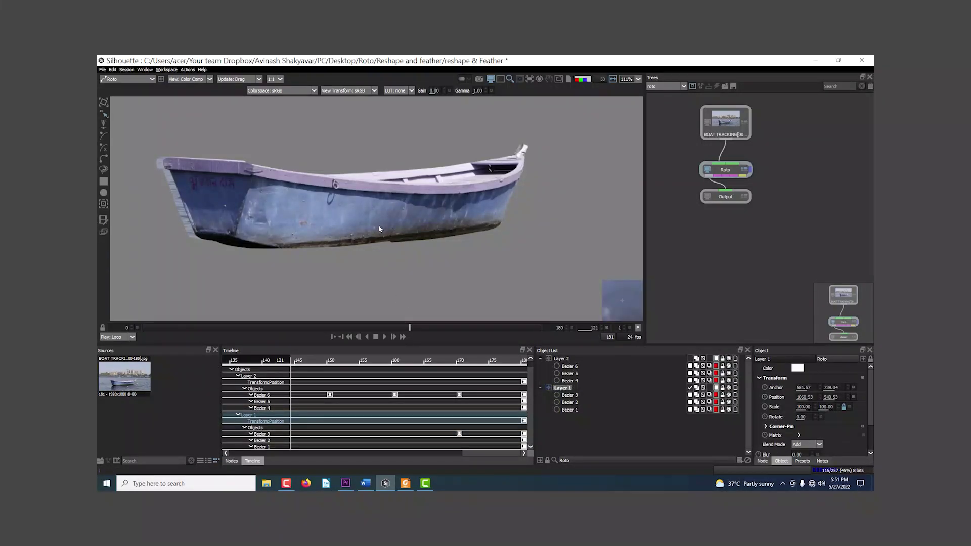
pyautogui.press('c')
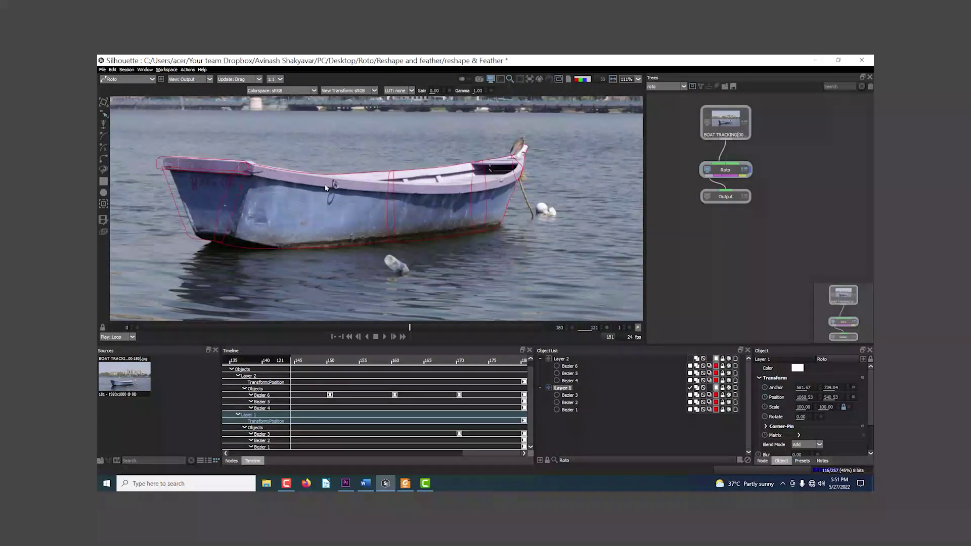
pyautogui.moveTo(229, 224); pyautogui.dragTo(301, 238)
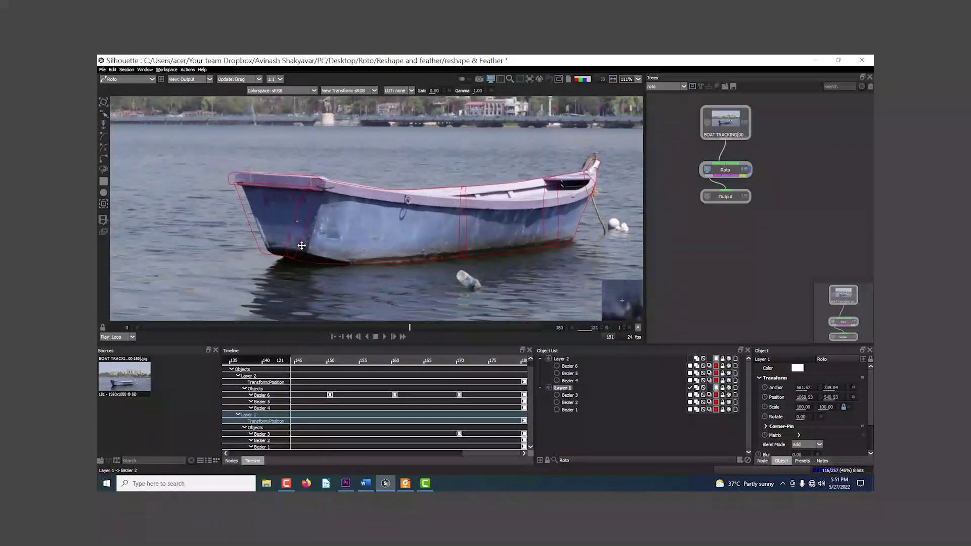
pyautogui.click(249, 226)
pyautogui.moveTo(410, 328); pyautogui.dragTo(675, 358)
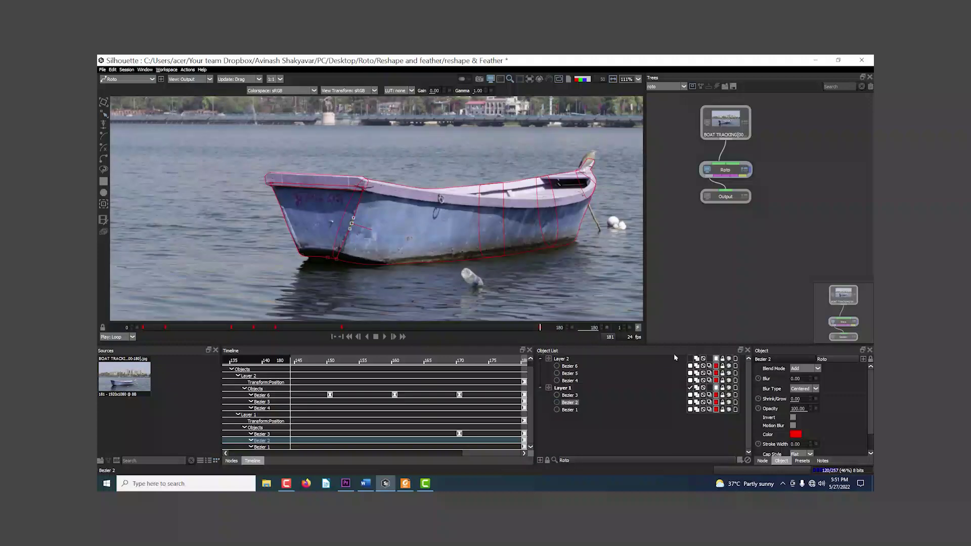
# Select Bezier 1 in Layer 1 and set the frame increment to 10
pyautogui.moveTo(552, 358); pyautogui.dragTo(354, 337)
pyautogui.click(570, 411)
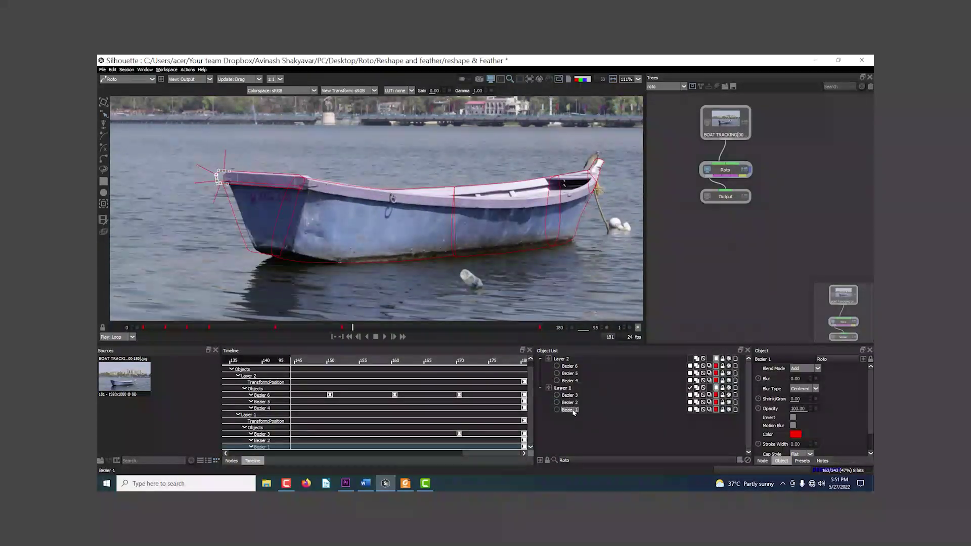
pyautogui.click(570, 403)
pyautogui.click(568, 389)
pyautogui.click(570, 410)
pyautogui.press('Home')
pyautogui.press('l')
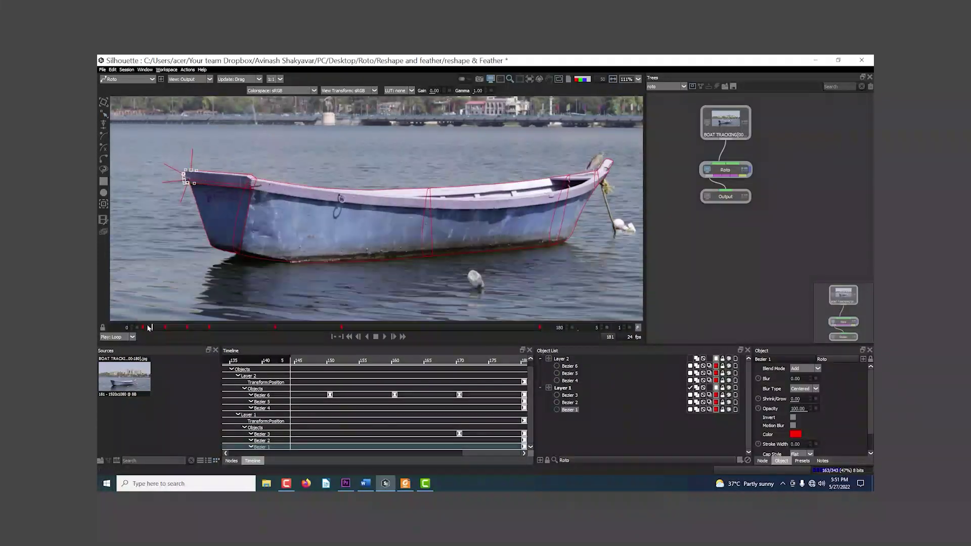
pyautogui.click(614, 328)
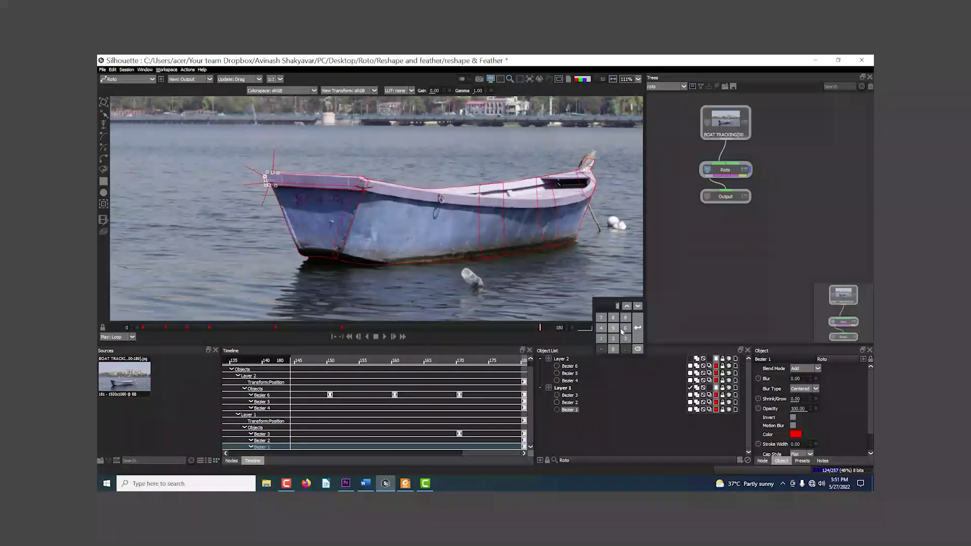
pyautogui.press('Return')
# Step through Bezier 1 from frame 0 and transform it to fit the stern rim at frame 40
pyautogui.scroll(5, 241, 216)
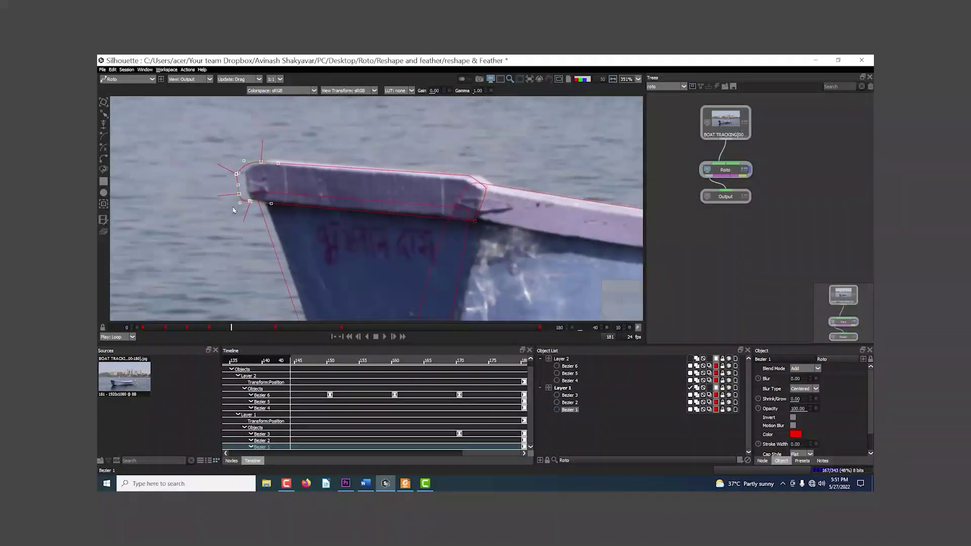
pyautogui.press('z')
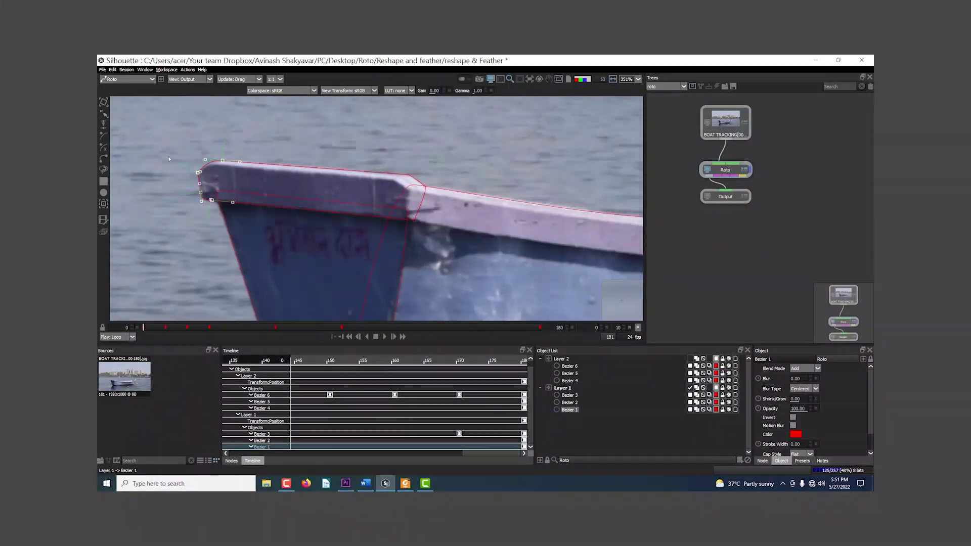
pyautogui.press('x')
pyautogui.press('x')
pyautogui.press('x')
pyautogui.press('x')
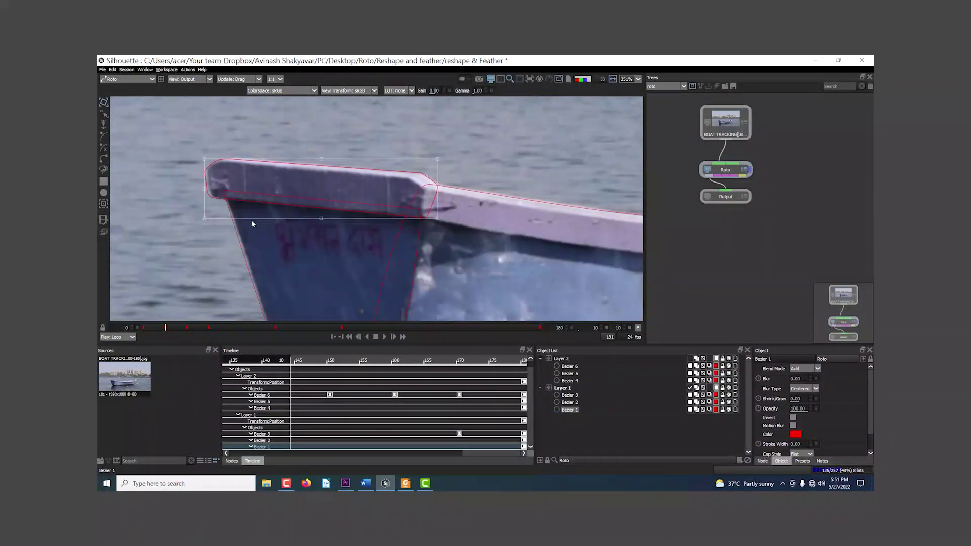
pyautogui.moveTo(486, 456); pyautogui.dragTo(308, 466)
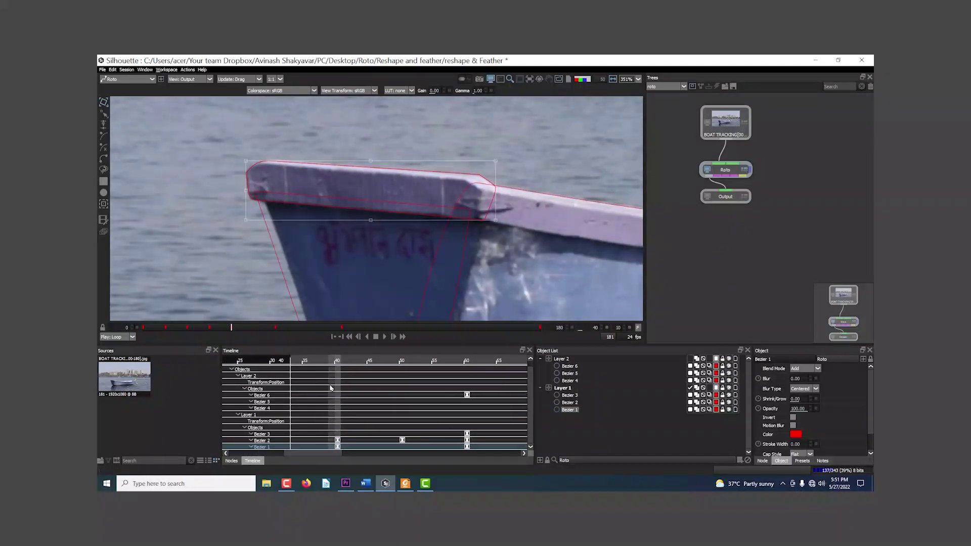
# Shift Bezier 1 onto the stern rim at 10-frame intervals from frame 50 to 110, checking the fit through frame 180
pyautogui.press('x')
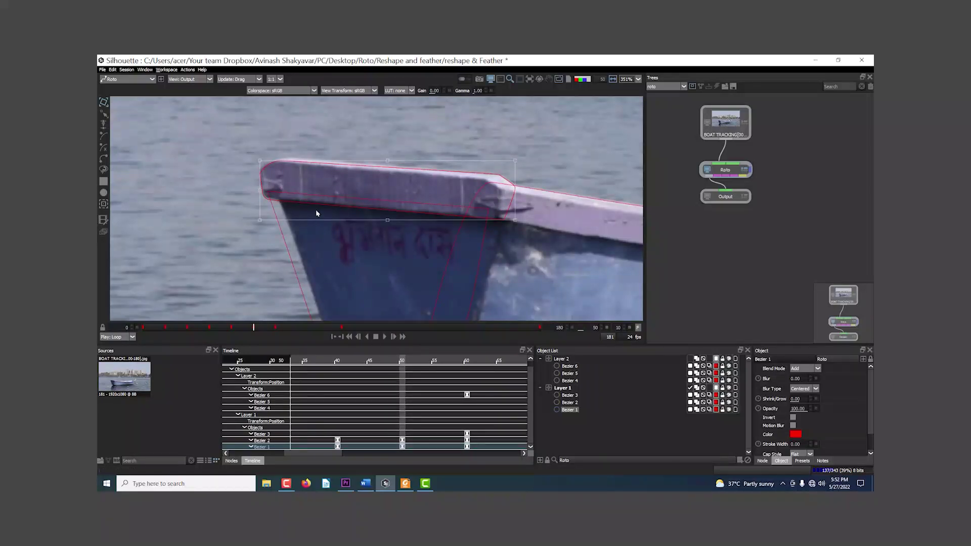
pyautogui.hotkey('shift', 'Right')
pyautogui.hotkey('shift', 'Right')
pyautogui.hotkey('shift', 'Right')
pyautogui.hotkey('shift', 'Right')
pyautogui.moveTo(353, 204); pyautogui.dragTo(371, 207)
pyautogui.press('x')
pyautogui.moveTo(372, 207); pyautogui.dragTo(269, 210)
pyautogui.press('x')
pyautogui.press('x')
pyautogui.press('x')
pyautogui.press('x')
pyautogui.press('x')
pyautogui.press('x')
pyautogui.press('x')
pyautogui.press('x')
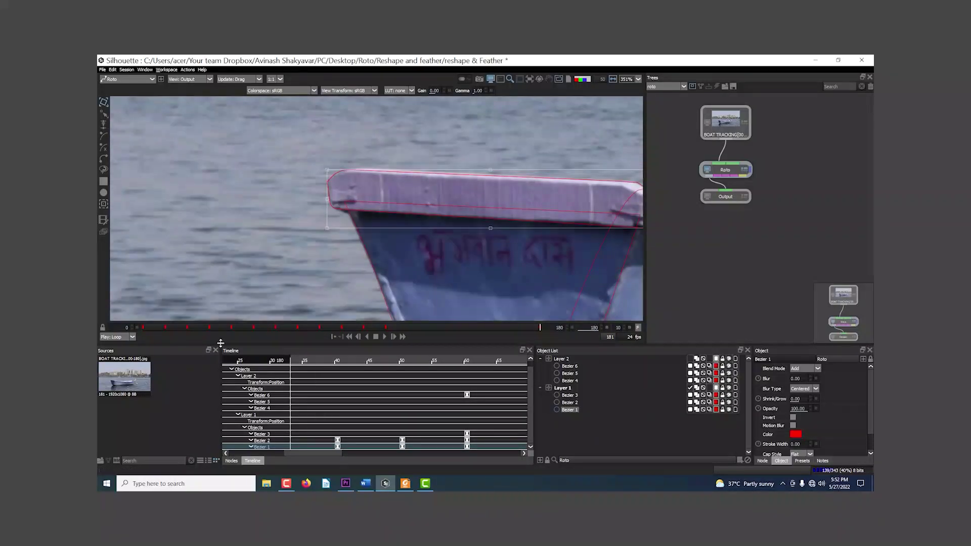
# Return to frame 0, select Bezier 2 and nudge it to fit the stern panel at frame 30
pyautogui.moveTo(158, 329); pyautogui.dragTo(137, 334)
pyautogui.scroll(-1, 320, 273)
pyautogui.moveTo(345, 269); pyautogui.dragTo(461, 226)
pyautogui.click(572, 403)
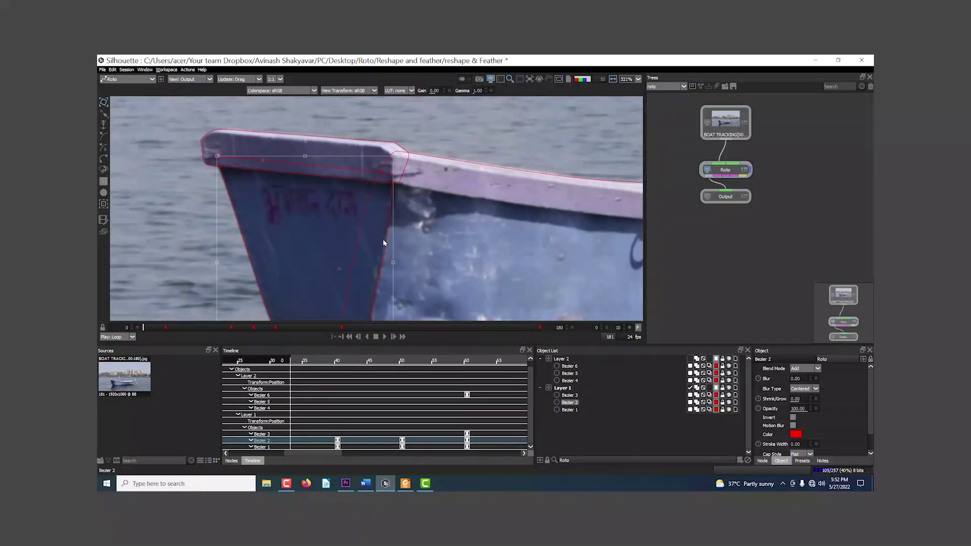
pyautogui.press('x')
pyautogui.press('x')
pyautogui.press('x')
pyautogui.press('x')
pyautogui.press('z')
pyautogui.moveTo(334, 164); pyautogui.dragTo(334, 166)
pyautogui.press('z')
pyautogui.press('z')
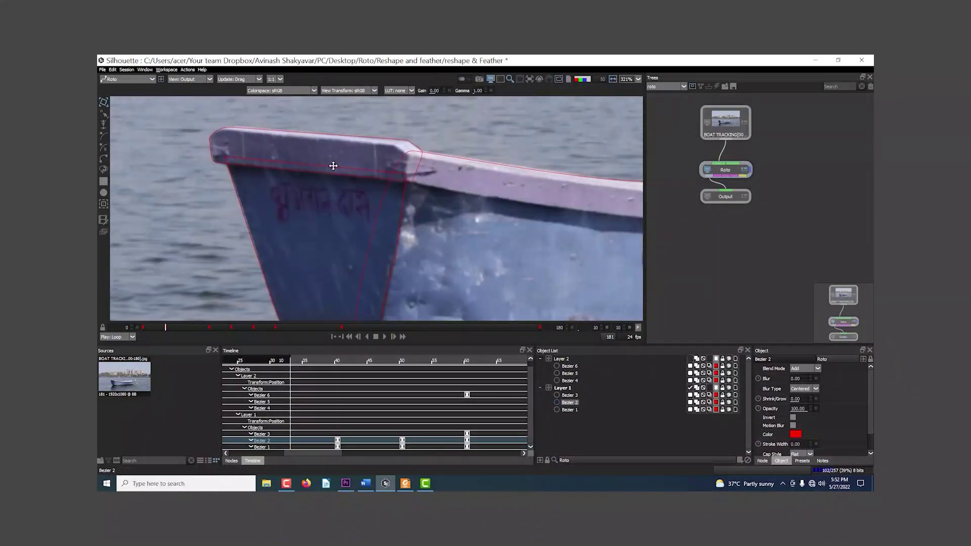
# Align Bezier 2 with the stern panel at 10-frame intervals up to frame 110 and check its lower edge at frame 120
pyautogui.press('x')
pyautogui.press('x')
pyautogui.press('x')
pyautogui.press('x')
pyautogui.press('x')
pyautogui.press('x')
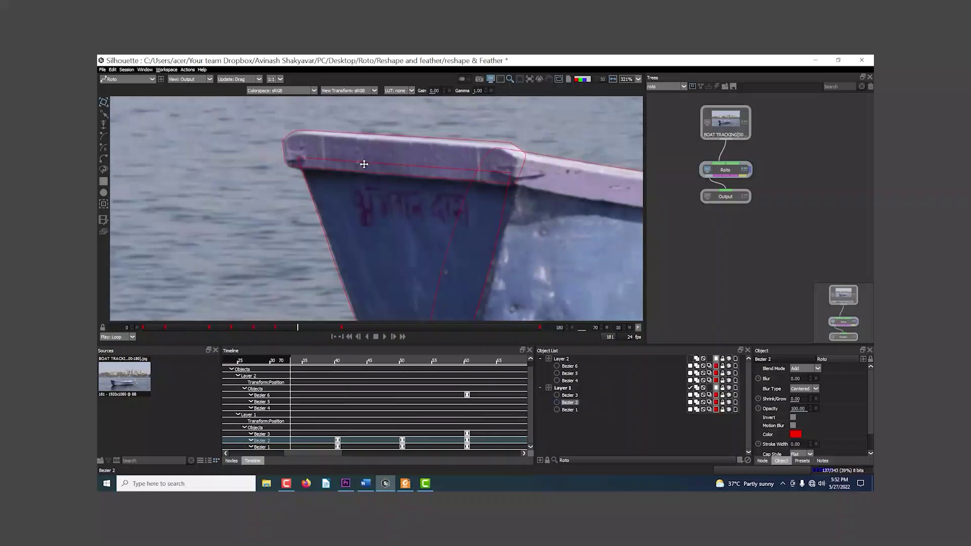
pyautogui.press('x')
pyautogui.press('x')
pyautogui.press('x')
pyautogui.press('x')
pyautogui.press('x')
pyautogui.press('x')
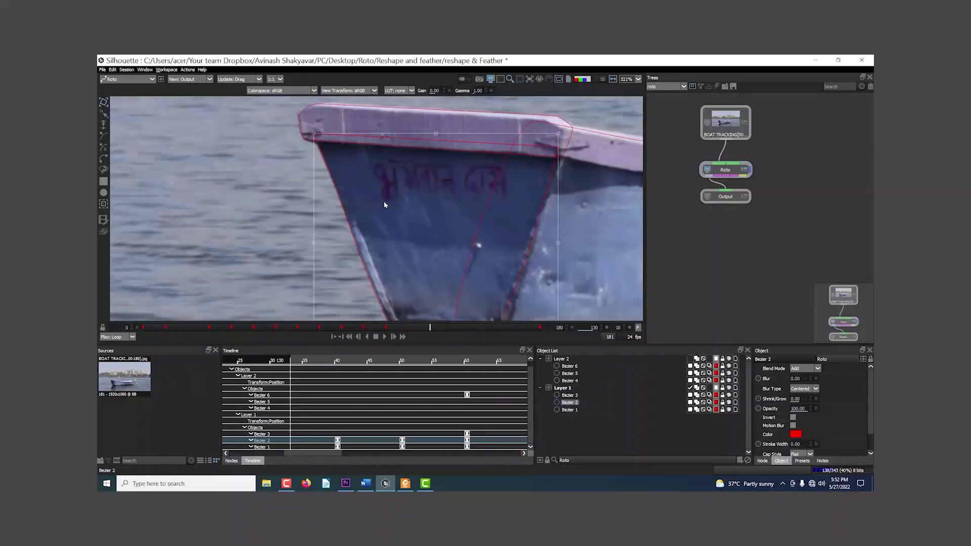
pyautogui.press('z')
pyautogui.scroll(-4, 389, 215)
pyautogui.scroll(2, 475, 306)
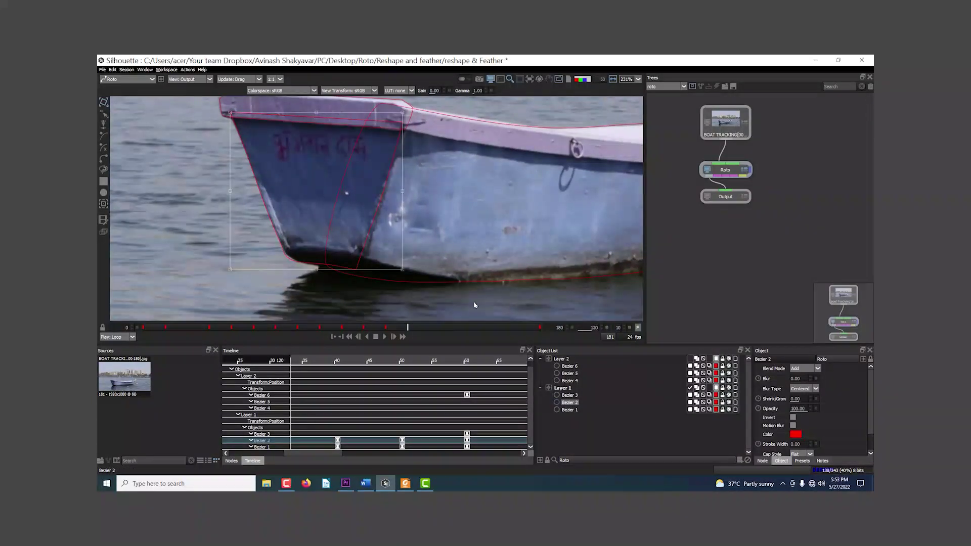
# Select Bezier 3 and step back to frame 0 in 10-frame increments, checking its fit along the hull
pyautogui.click(574, 397)
pyautogui.press('z')
pyautogui.press('z')
pyautogui.press('z')
pyautogui.press('z')
pyautogui.press('z')
pyautogui.press('z')
pyautogui.press('z')
pyautogui.press('z')
pyautogui.press('z')
pyautogui.press('z')
pyautogui.moveTo(195, 330); pyautogui.dragTo(144, 324)
pyautogui.scroll(-4, 444, 202)
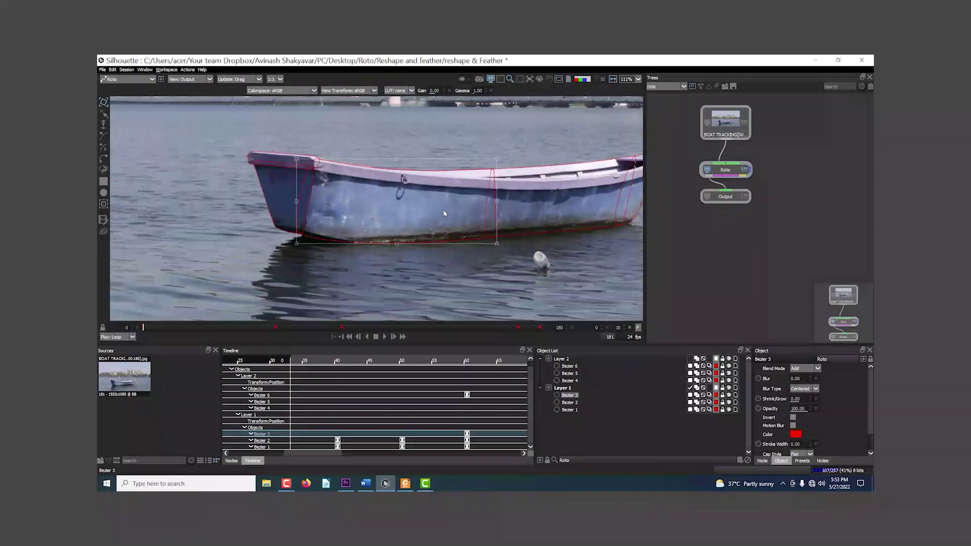
pyautogui.scroll(-2, 445, 214)
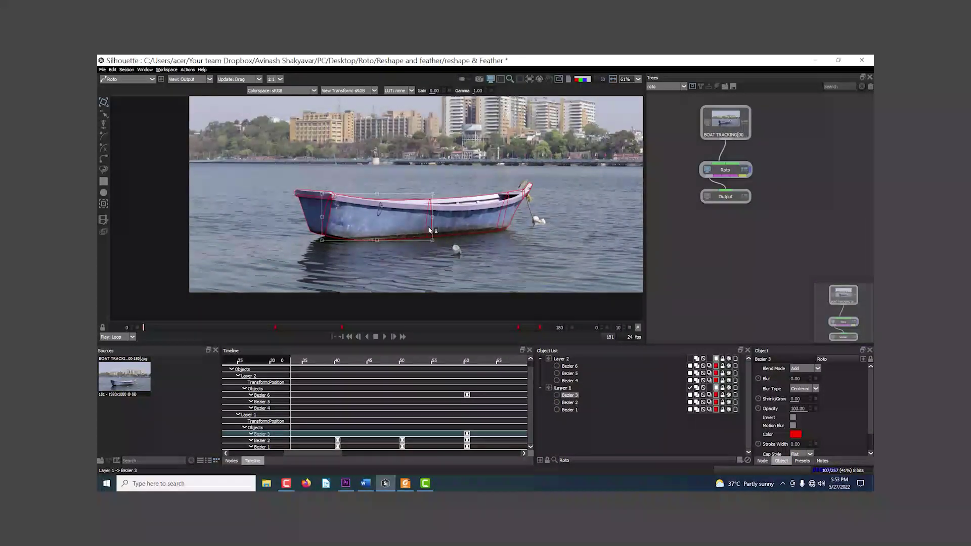